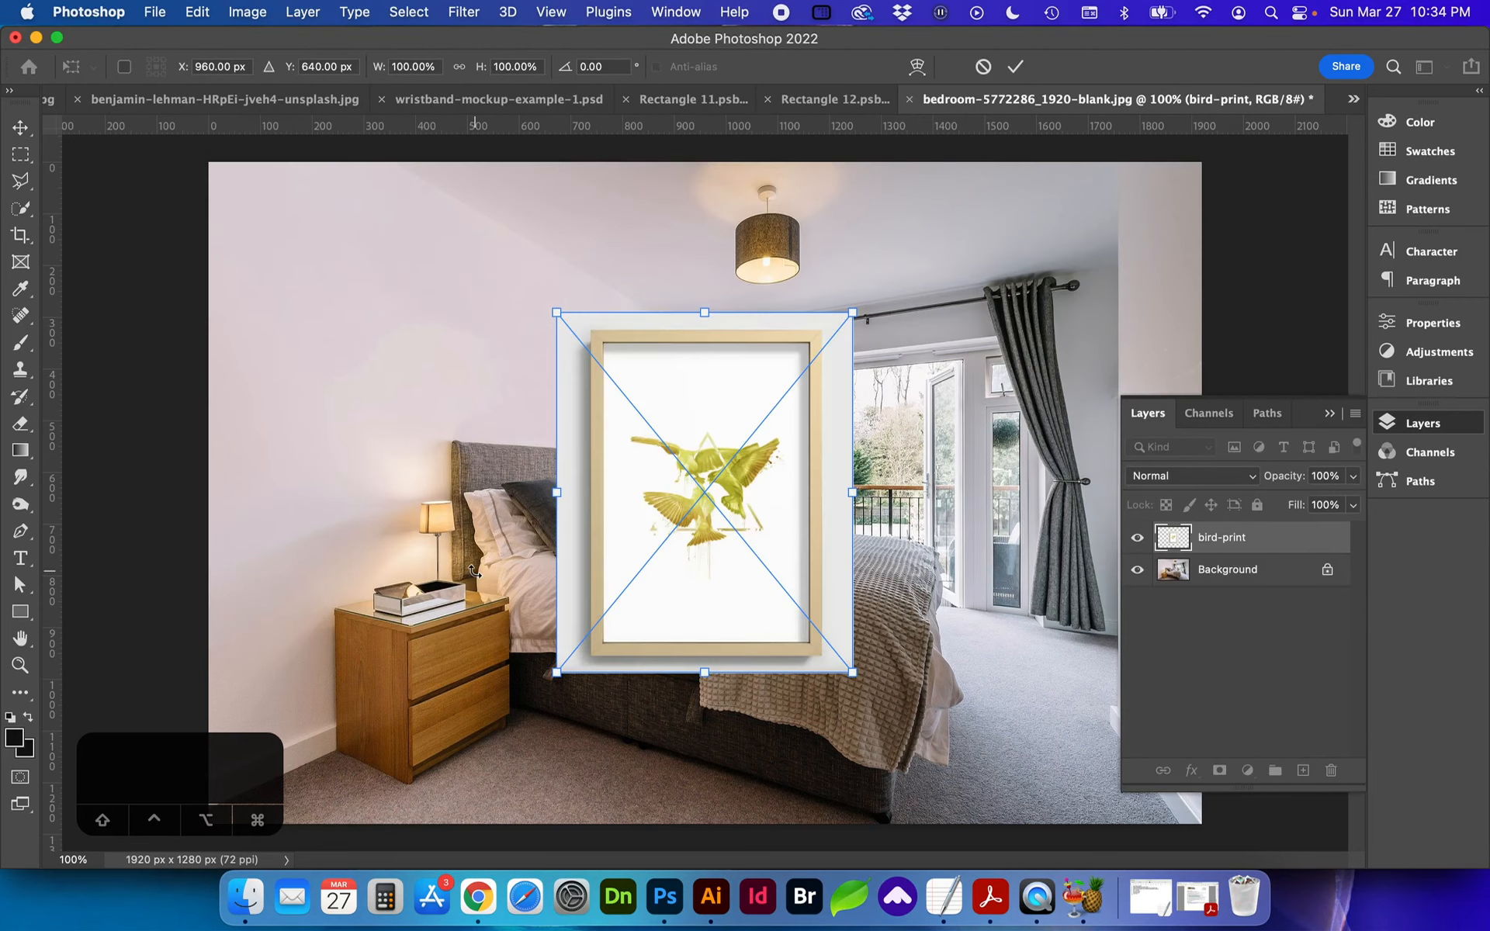
Step: Commit the placement of the bird-print, koi-print and metamorphosis-print images over the bedroom photo
key(Return)
key(Return)
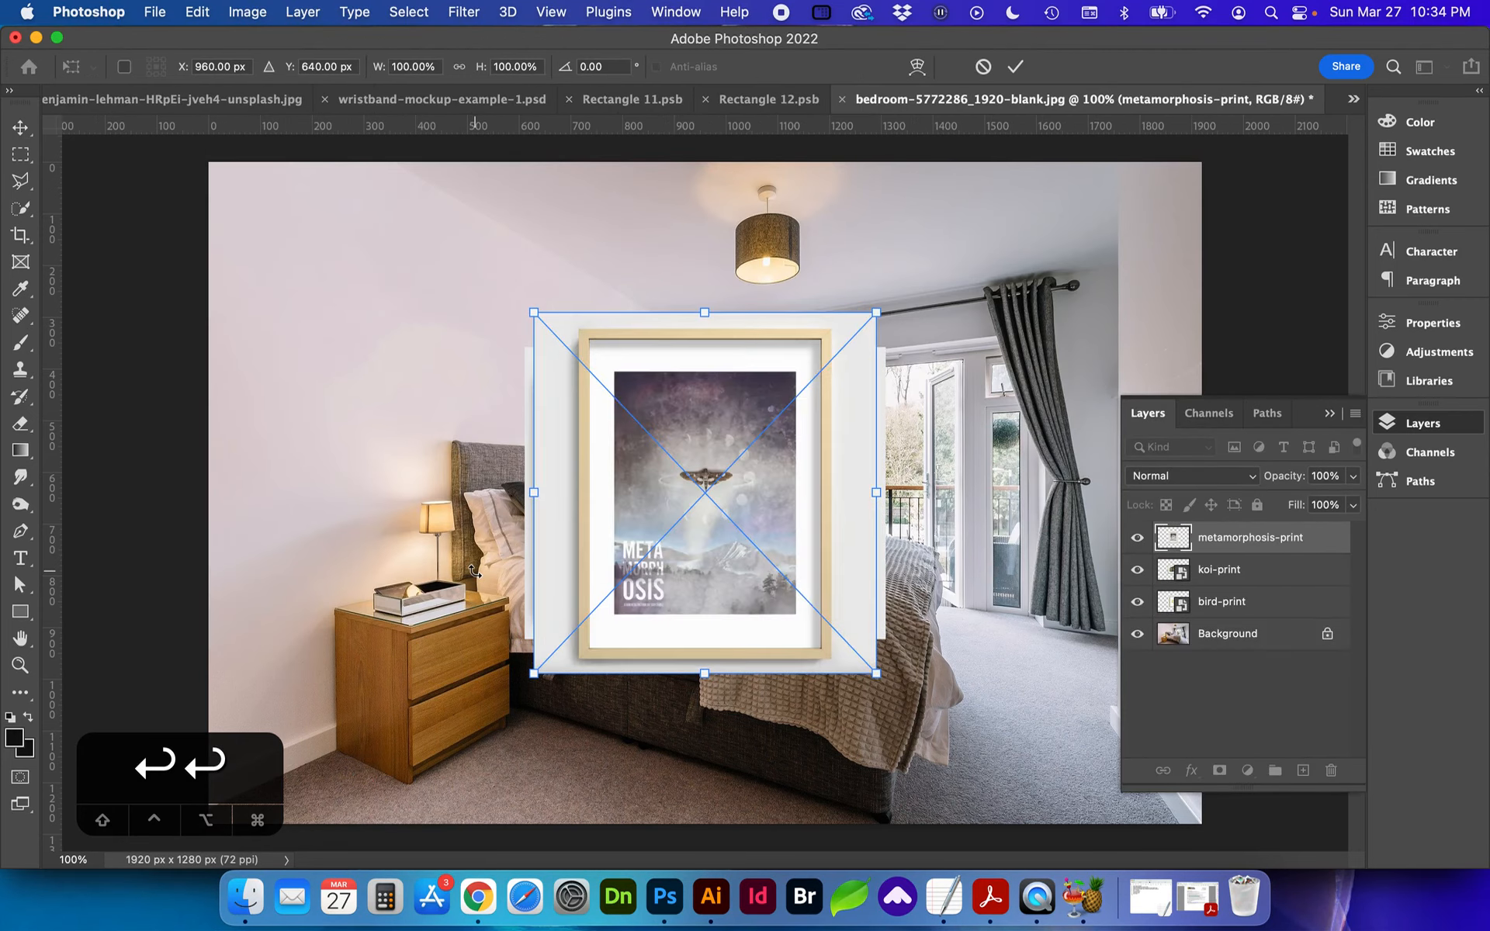
key(Return)
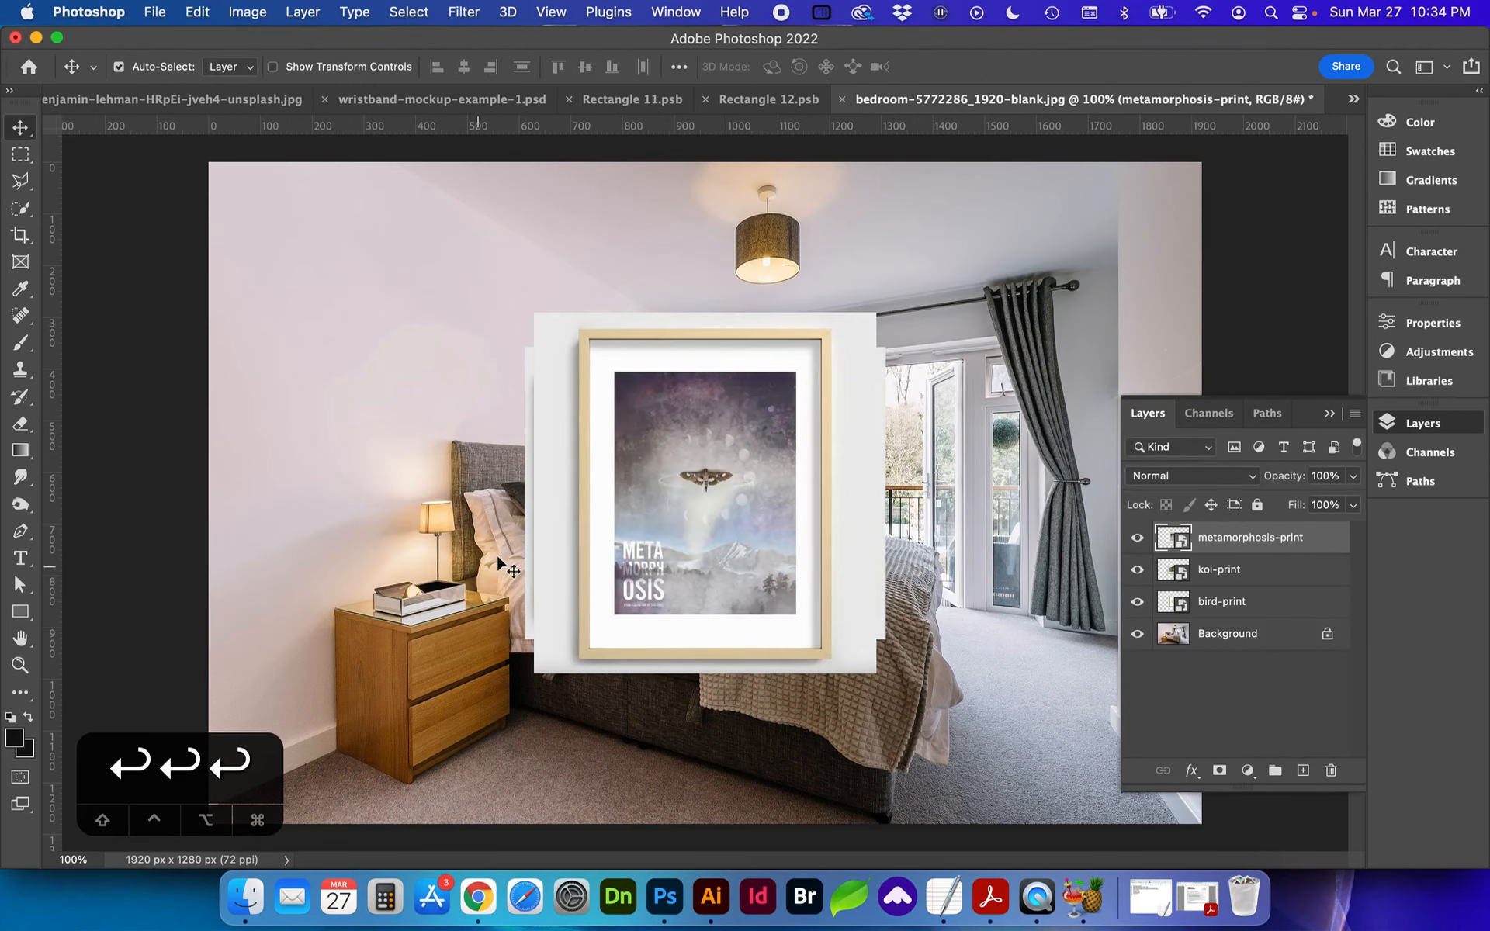
Step: Rasterize the bird-print, koi-print and metamorphosis-print layers together
shift+click(1210, 612)
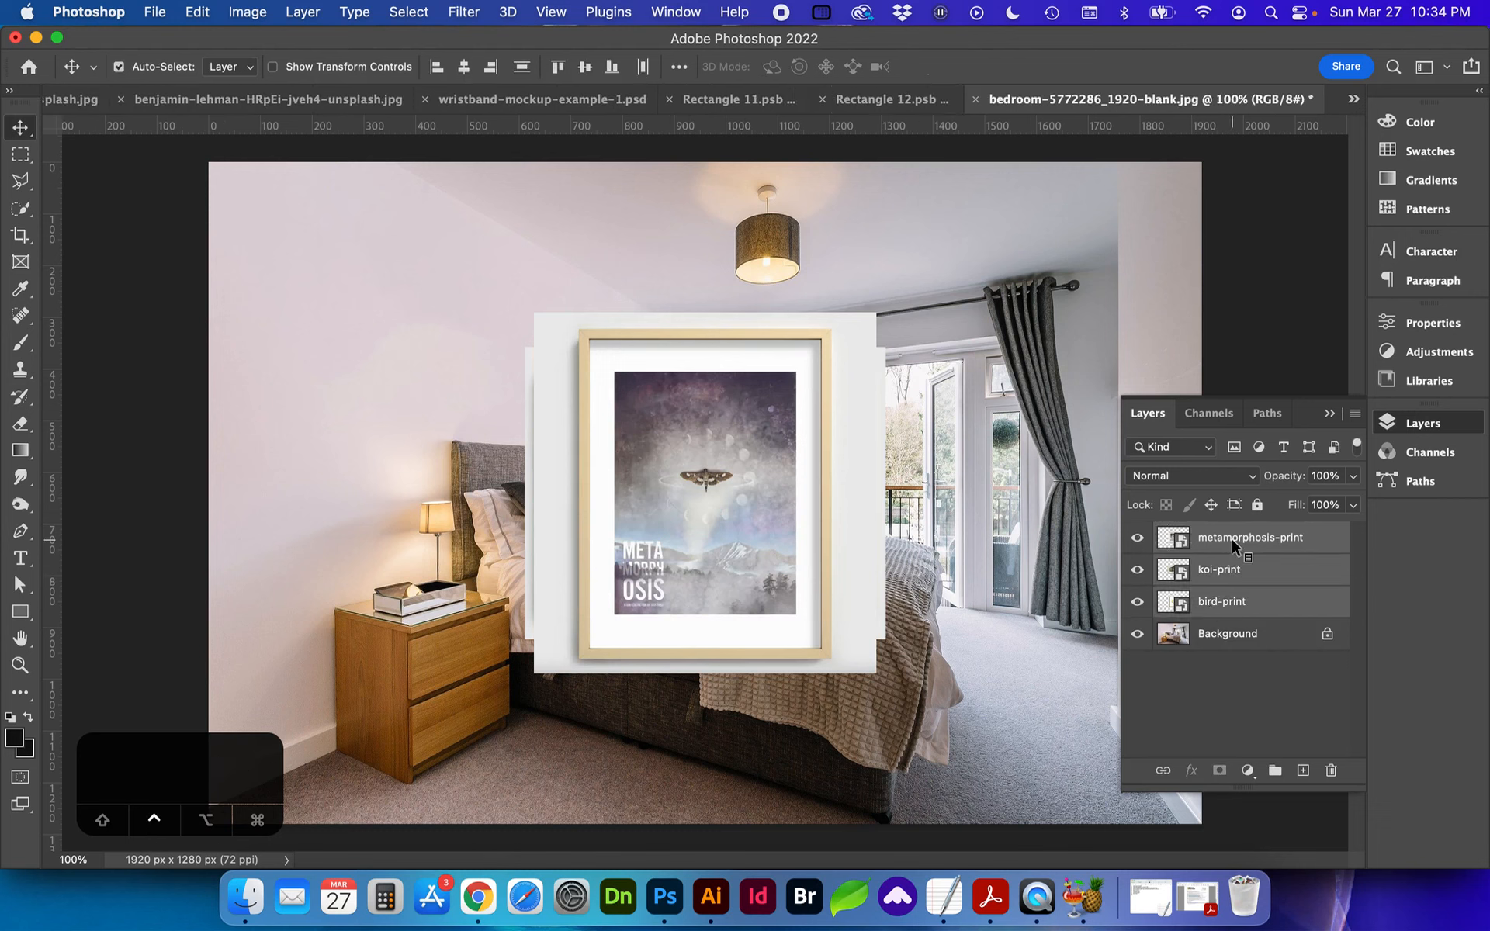
right_click(1231, 538)
scroll(1168, 636, down, 3)
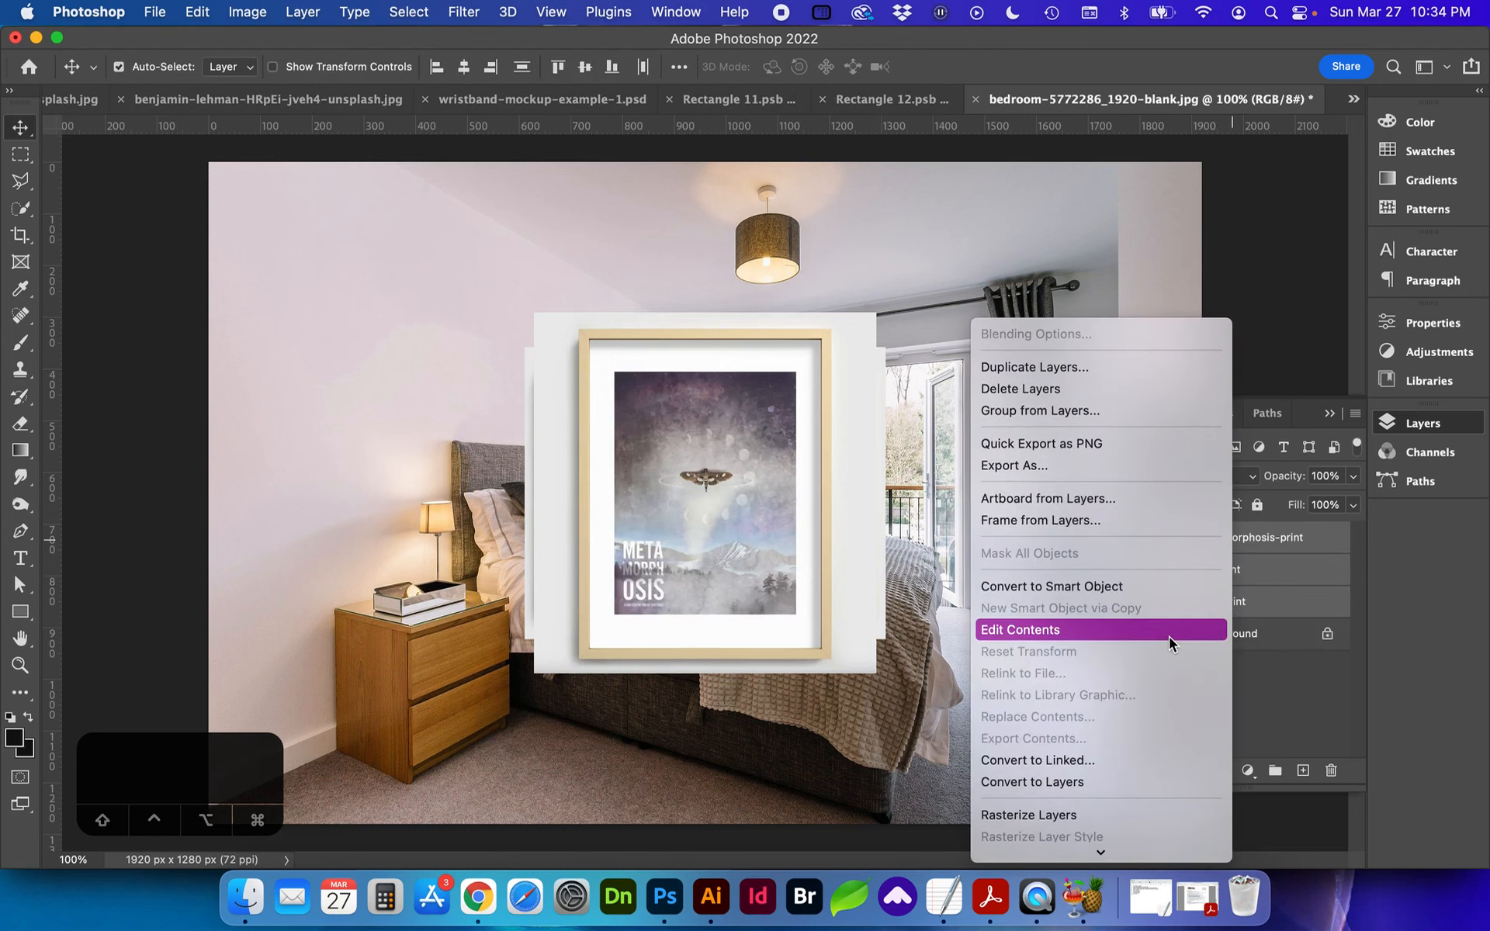
scroll(1168, 636, down, 3)
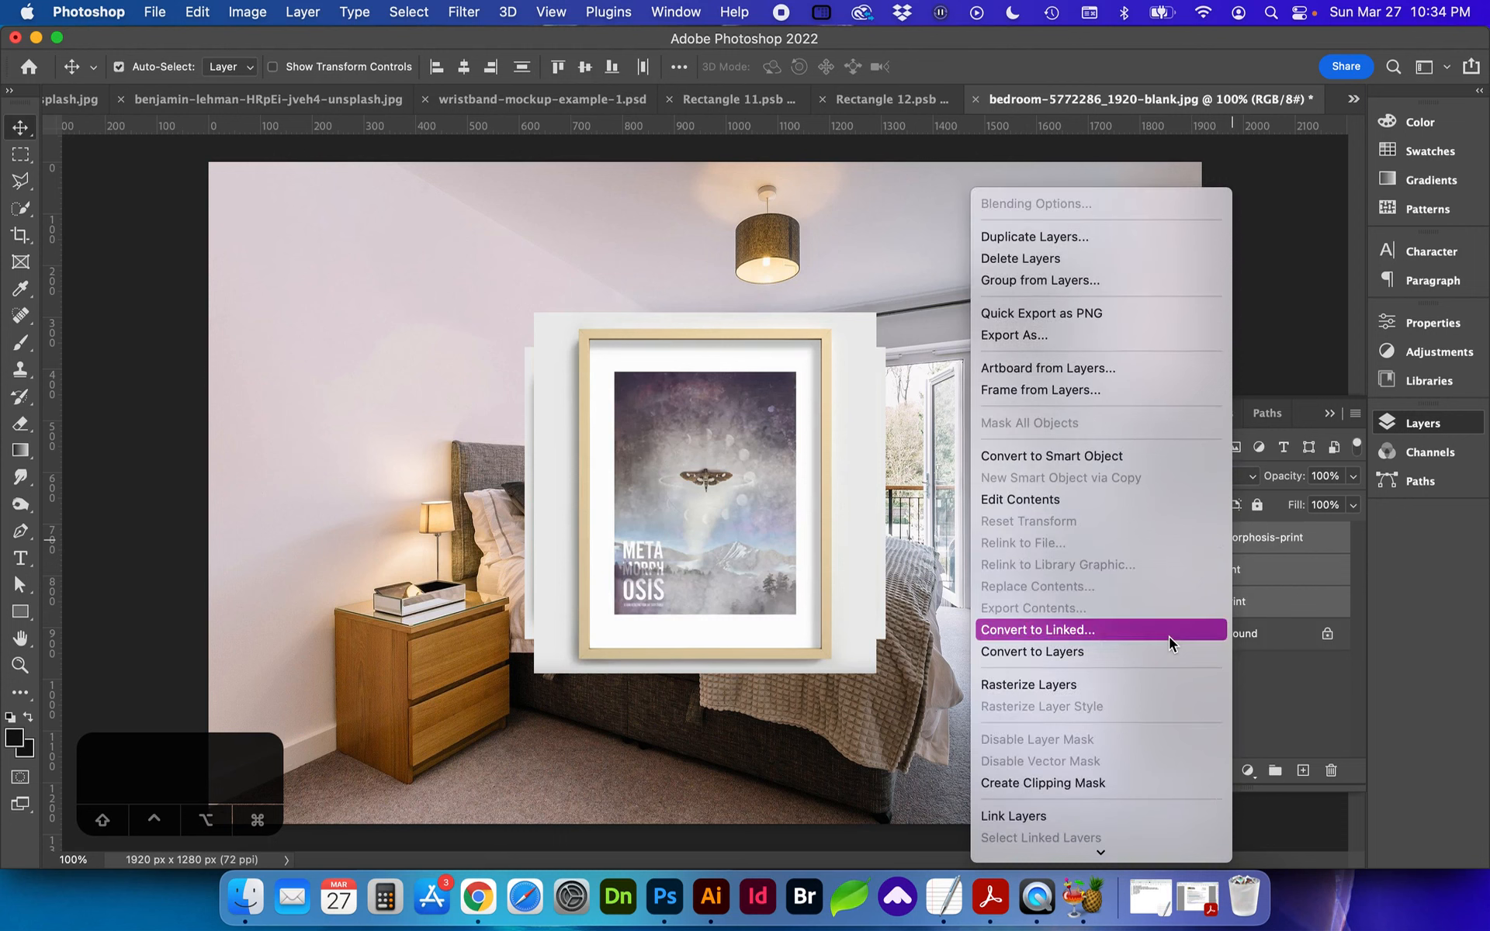
click(1124, 683)
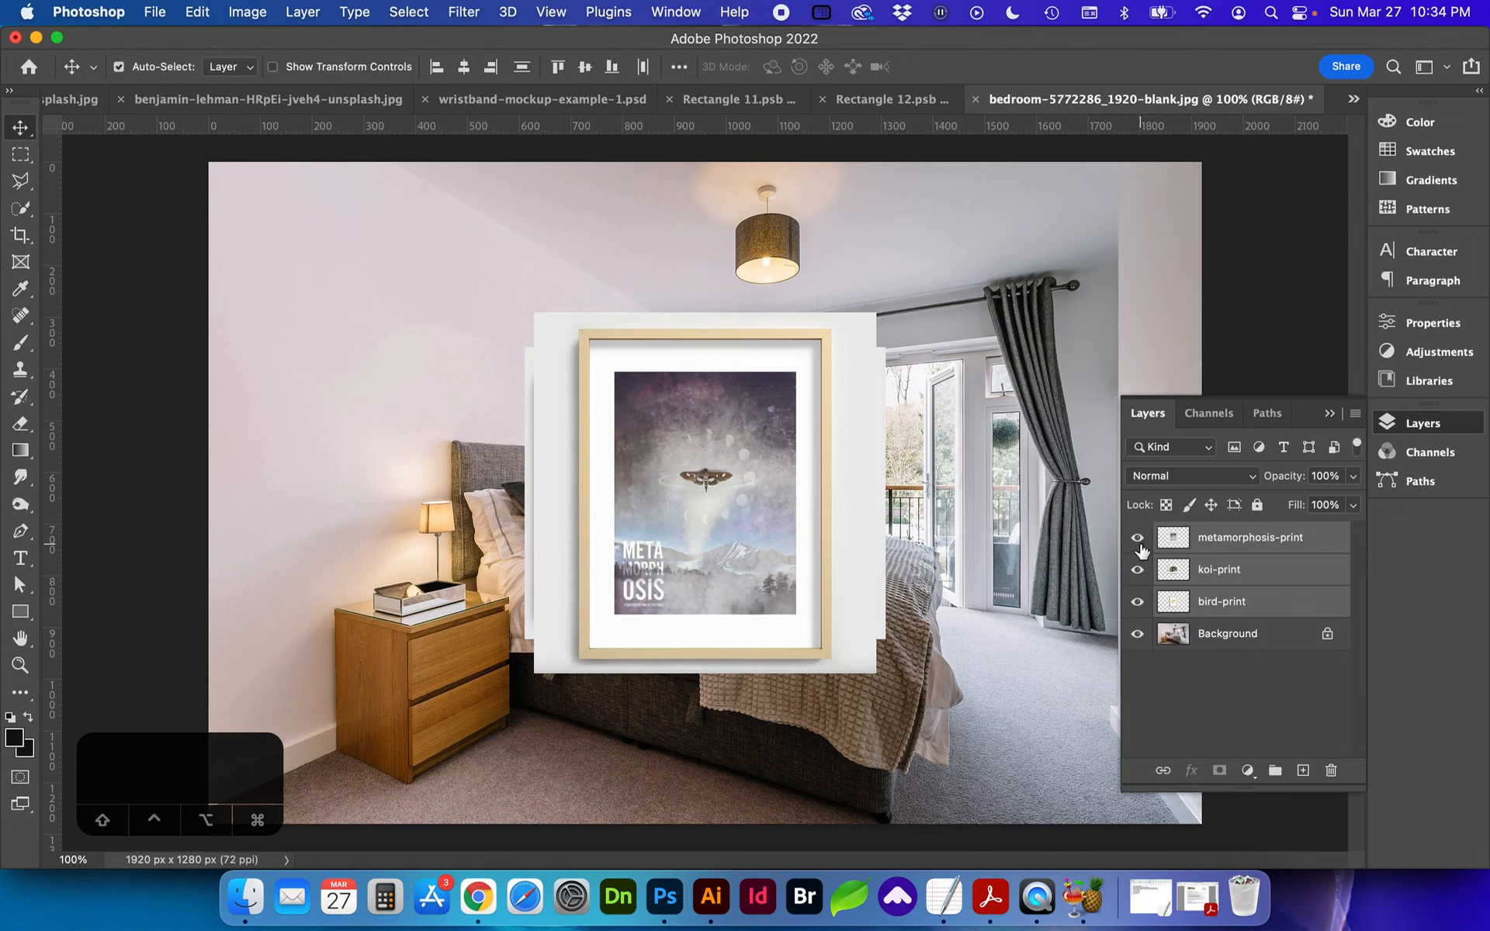
Step: Hide the koi-print and bird-print layers, then copy the metamorphosis-print layer with the full canvas selected
click(1136, 570)
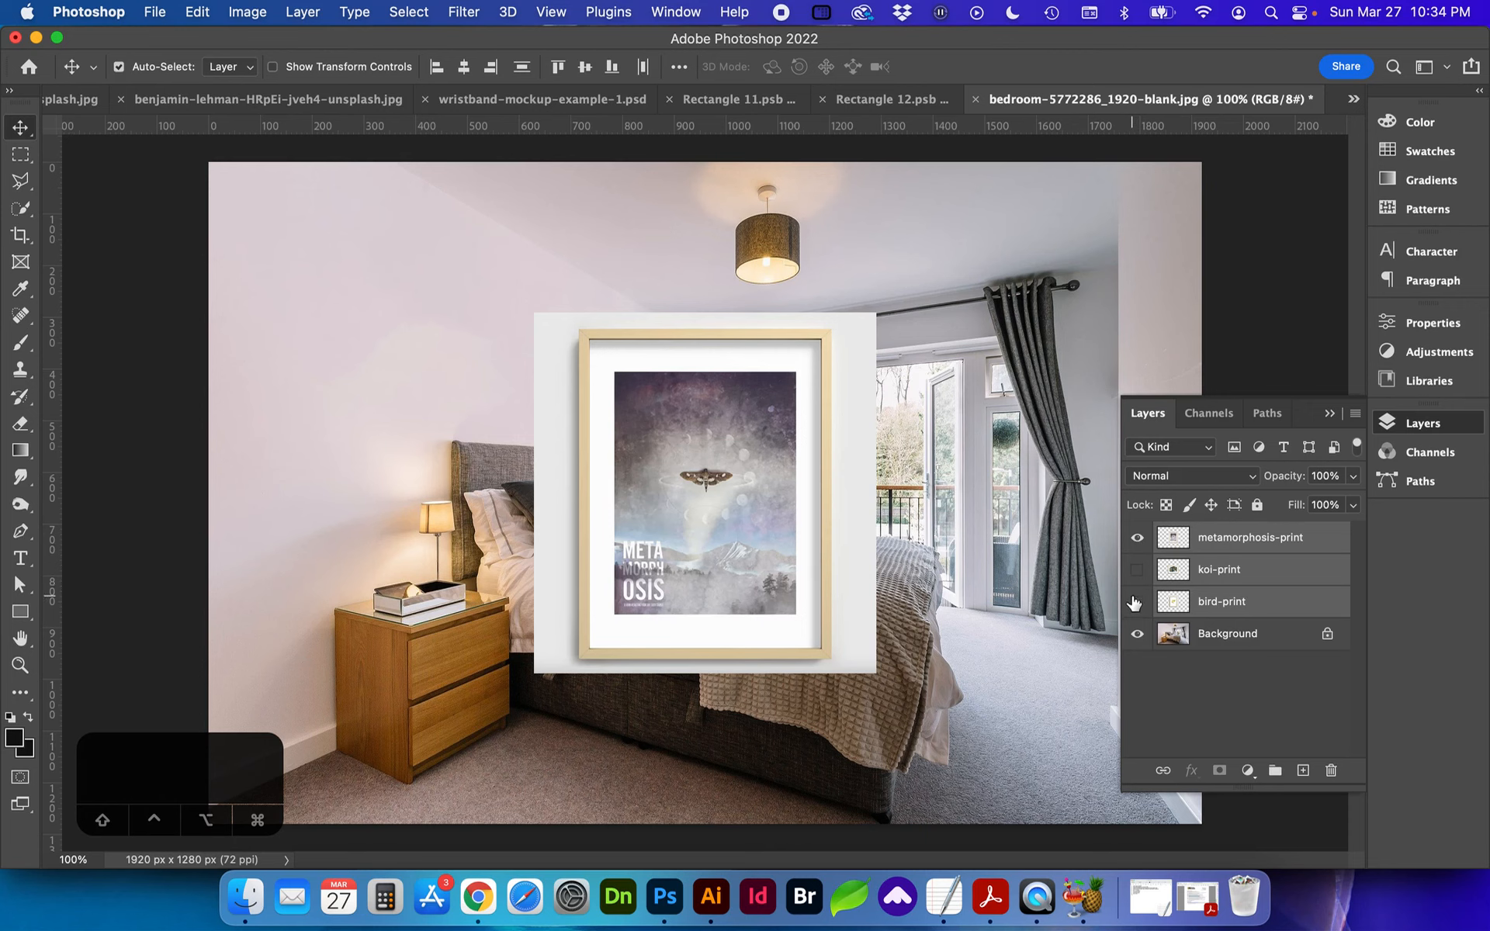
click(1228, 547)
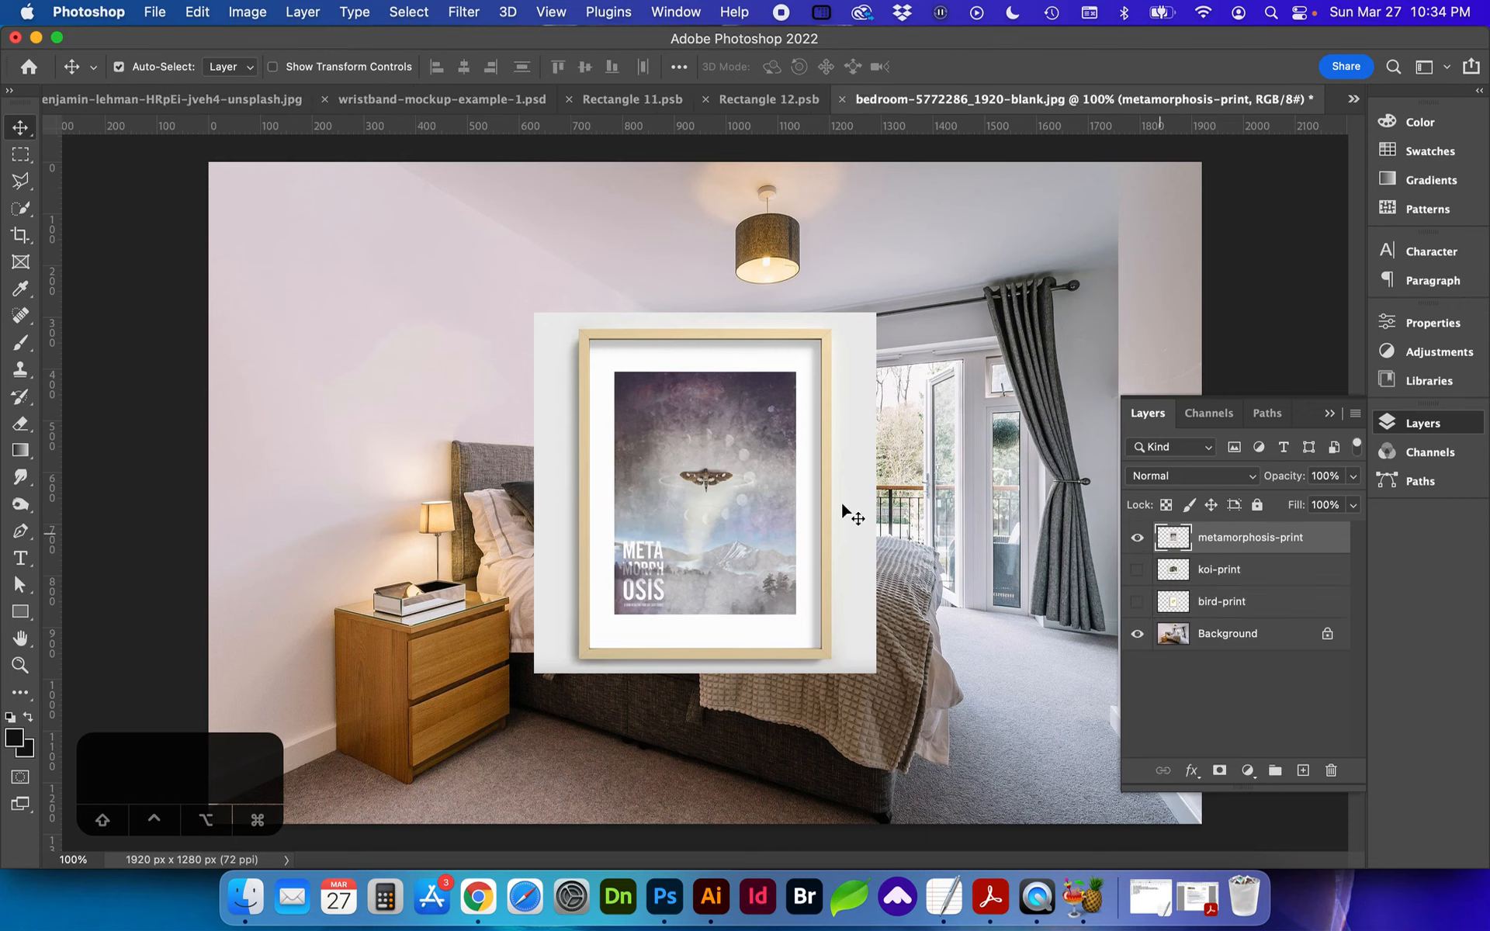
key(super)
super+click(1169, 543)
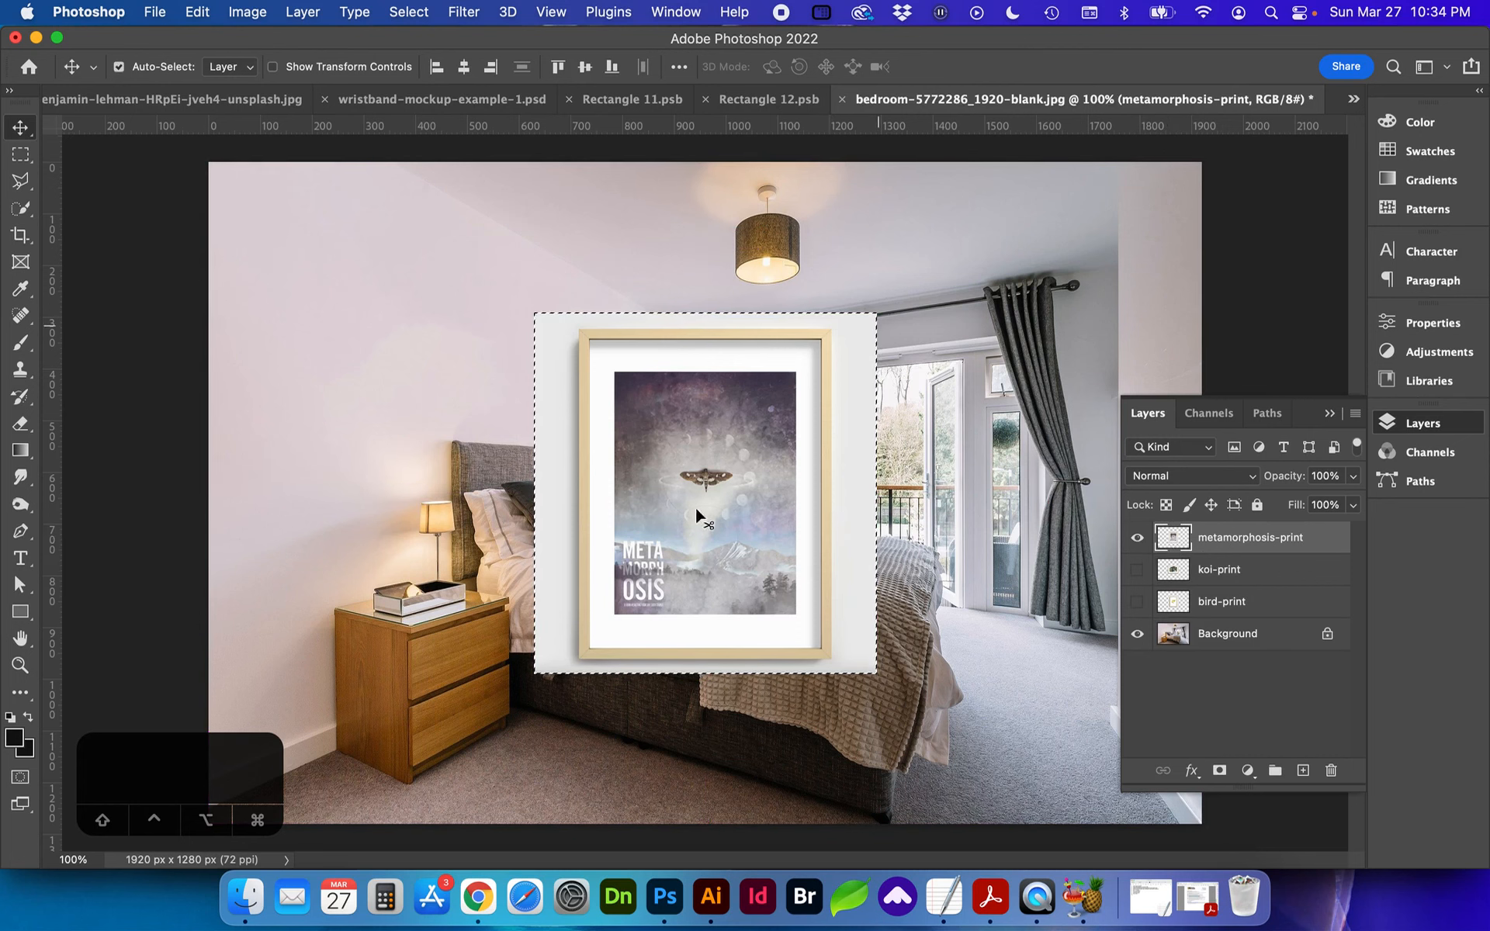
key(super+a)
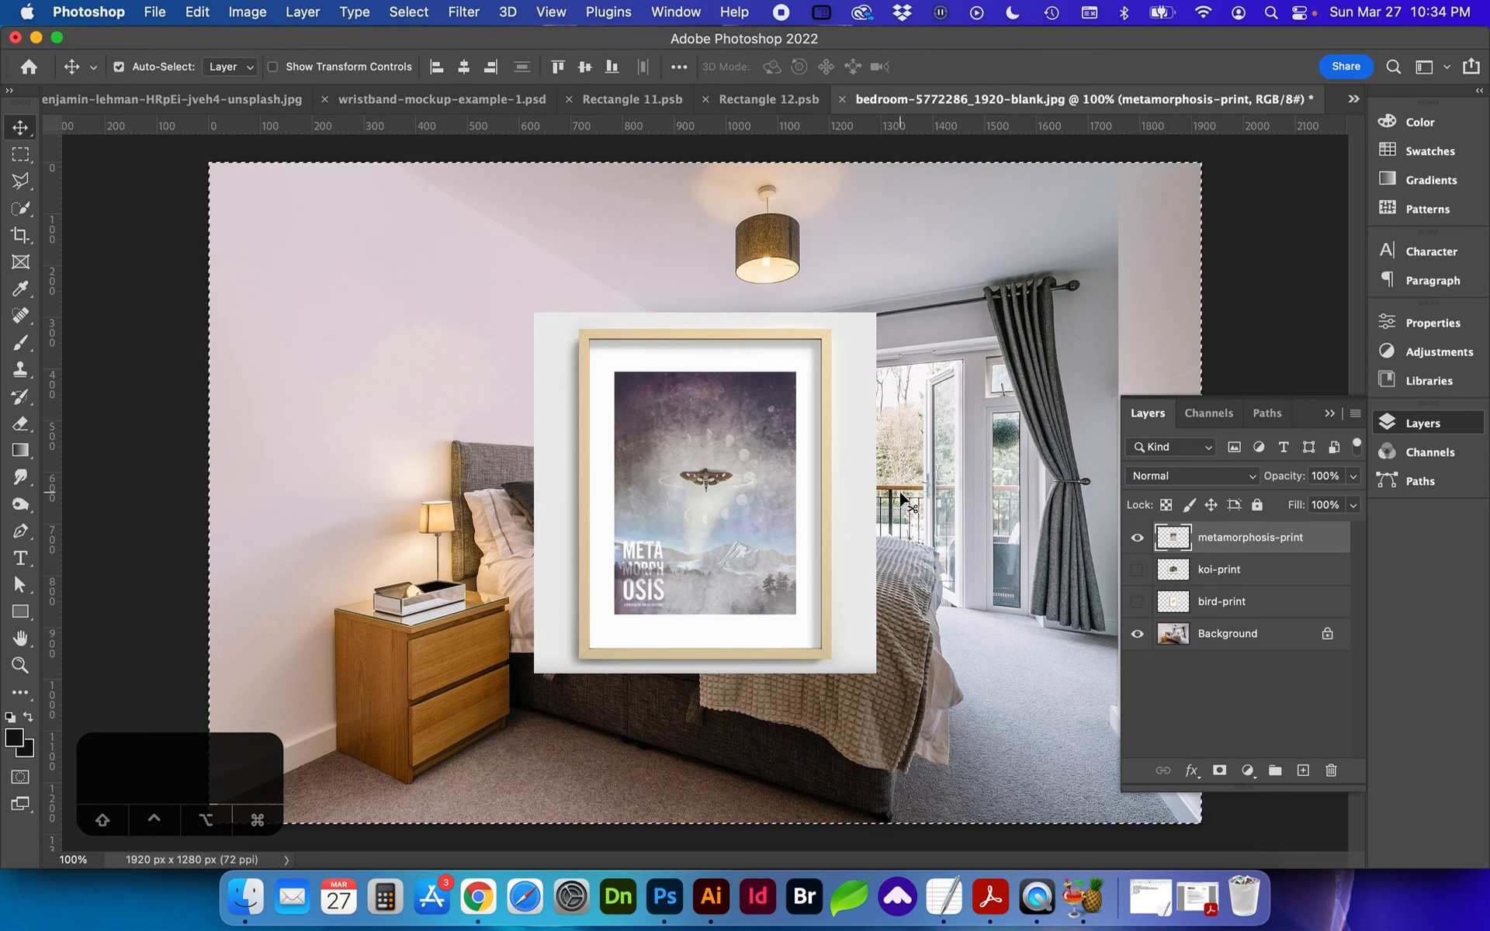
key(super)
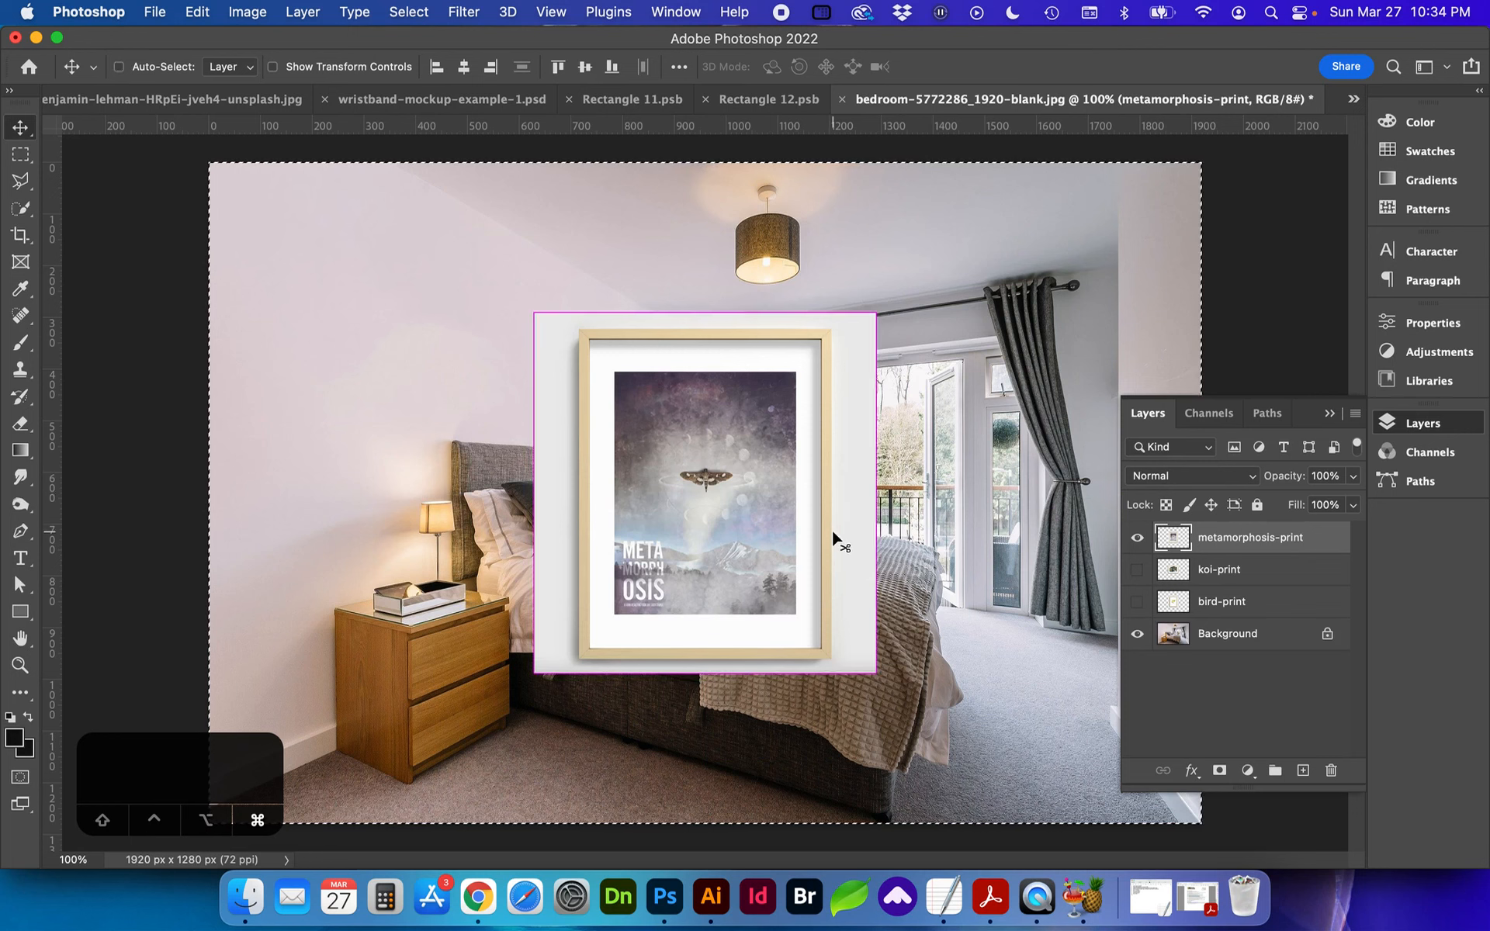
Step: Hide the metamorphosis-print layer and, with the selection cleared, add an empty layer directly above the Background
click(1138, 539)
click(1211, 633)
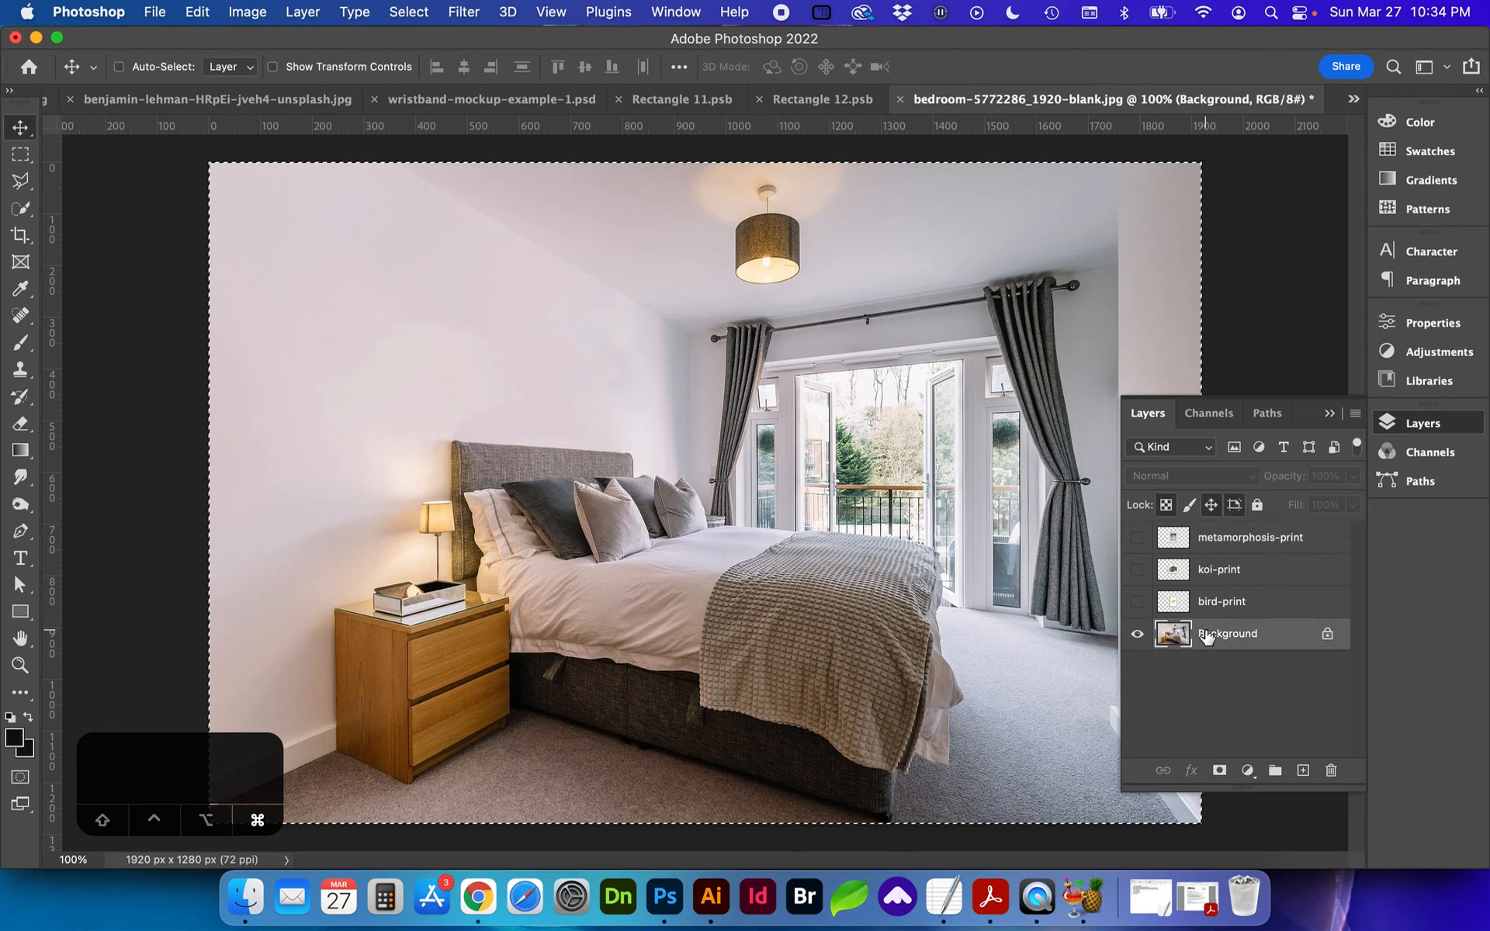
key(super+d)
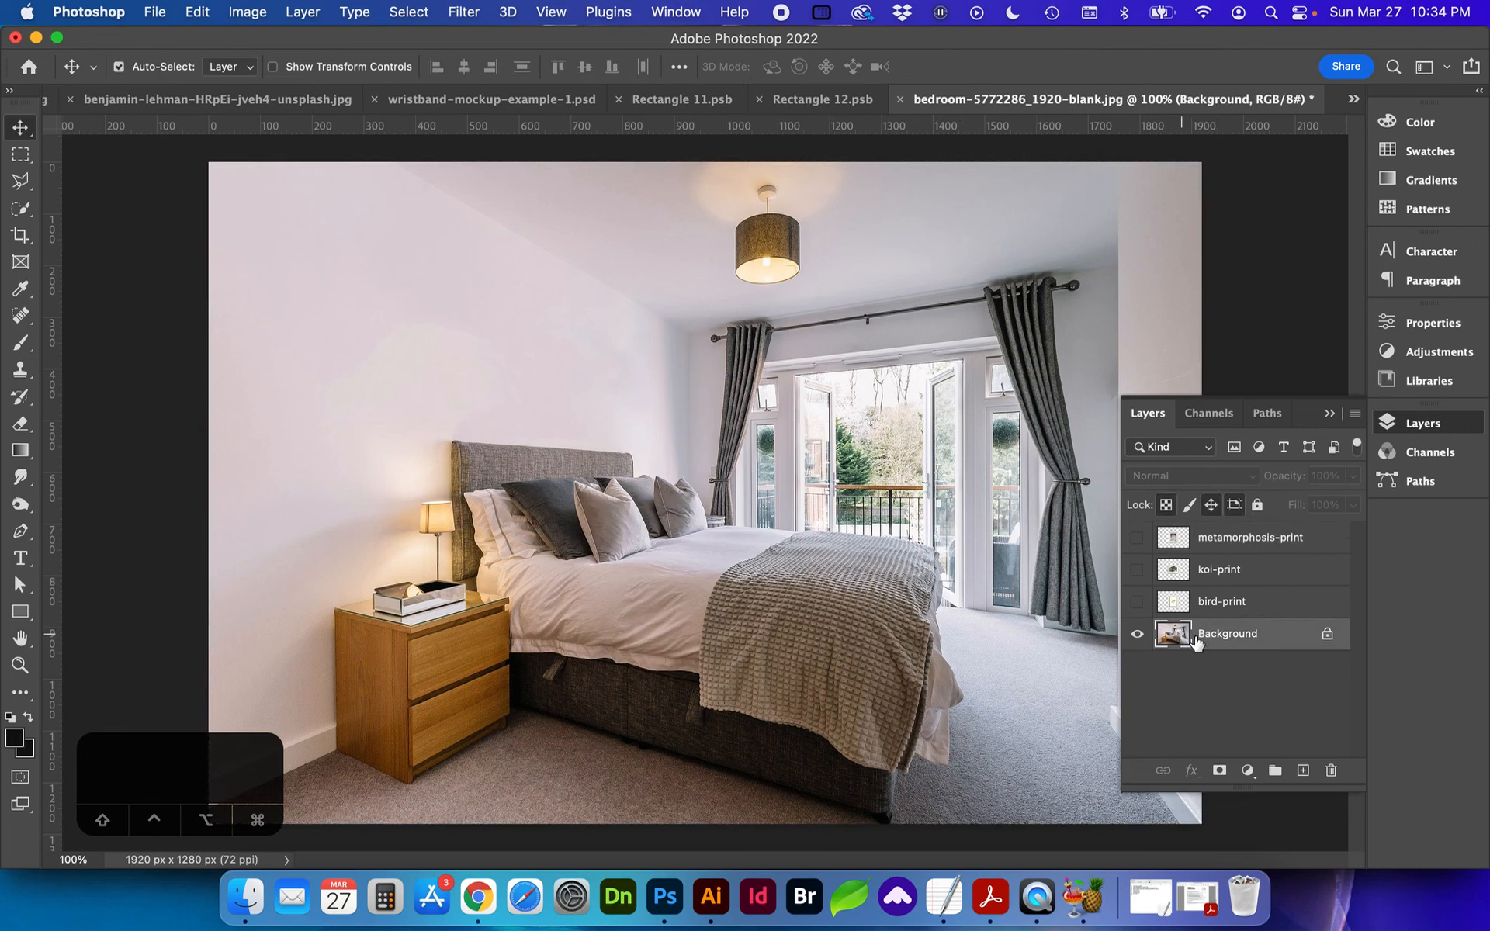
click(1303, 771)
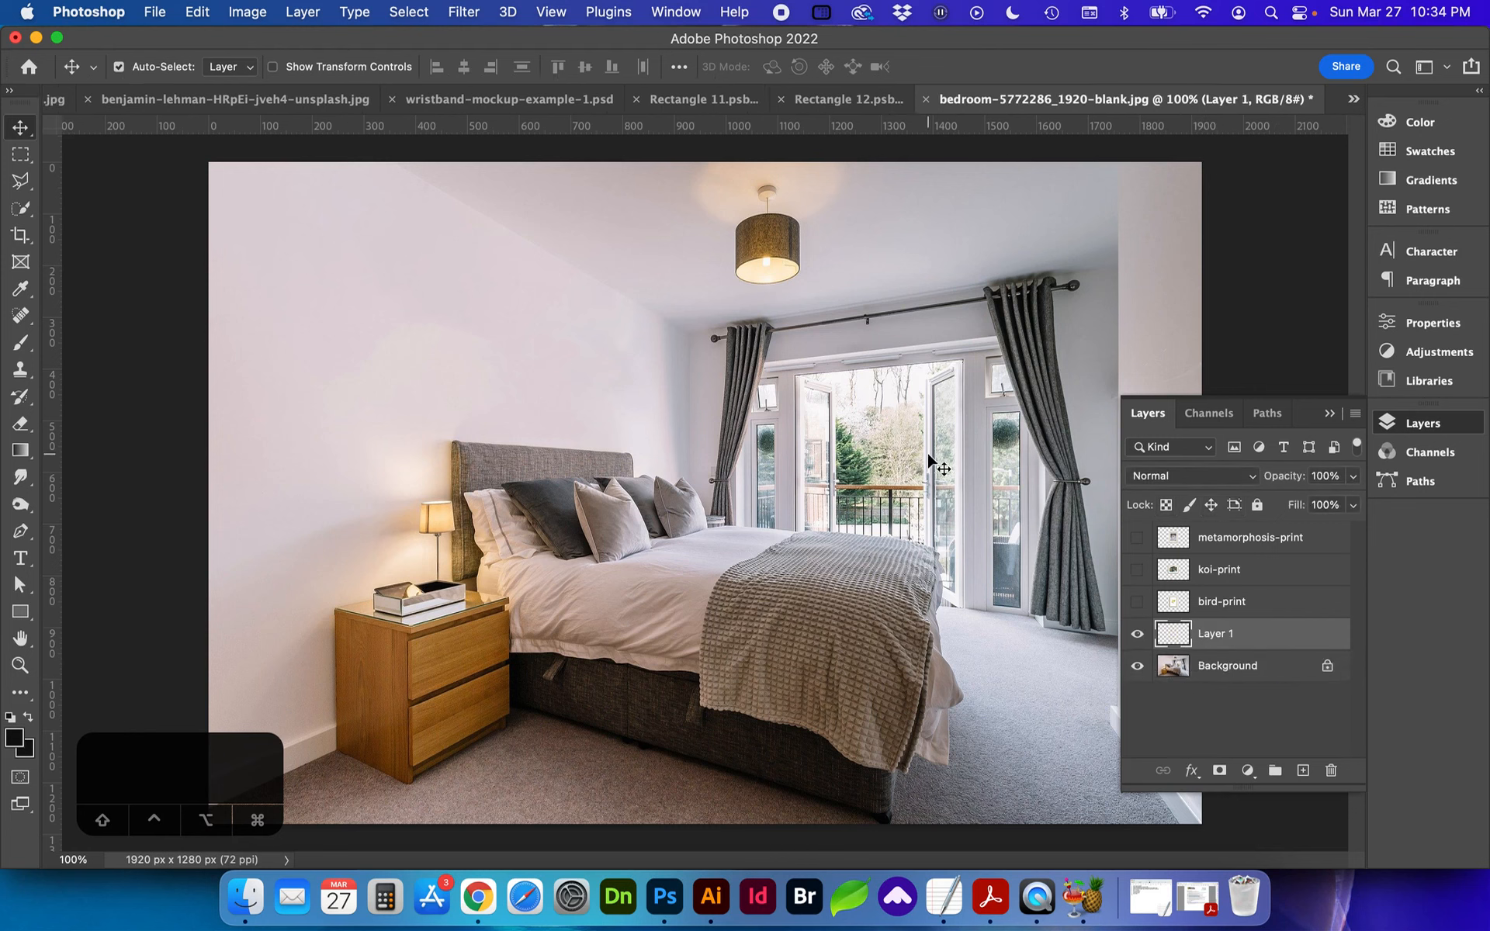
Step: Start the Vanishing Point filter and define a four-corner perspective plane along the bed's headboard wall
click(460, 14)
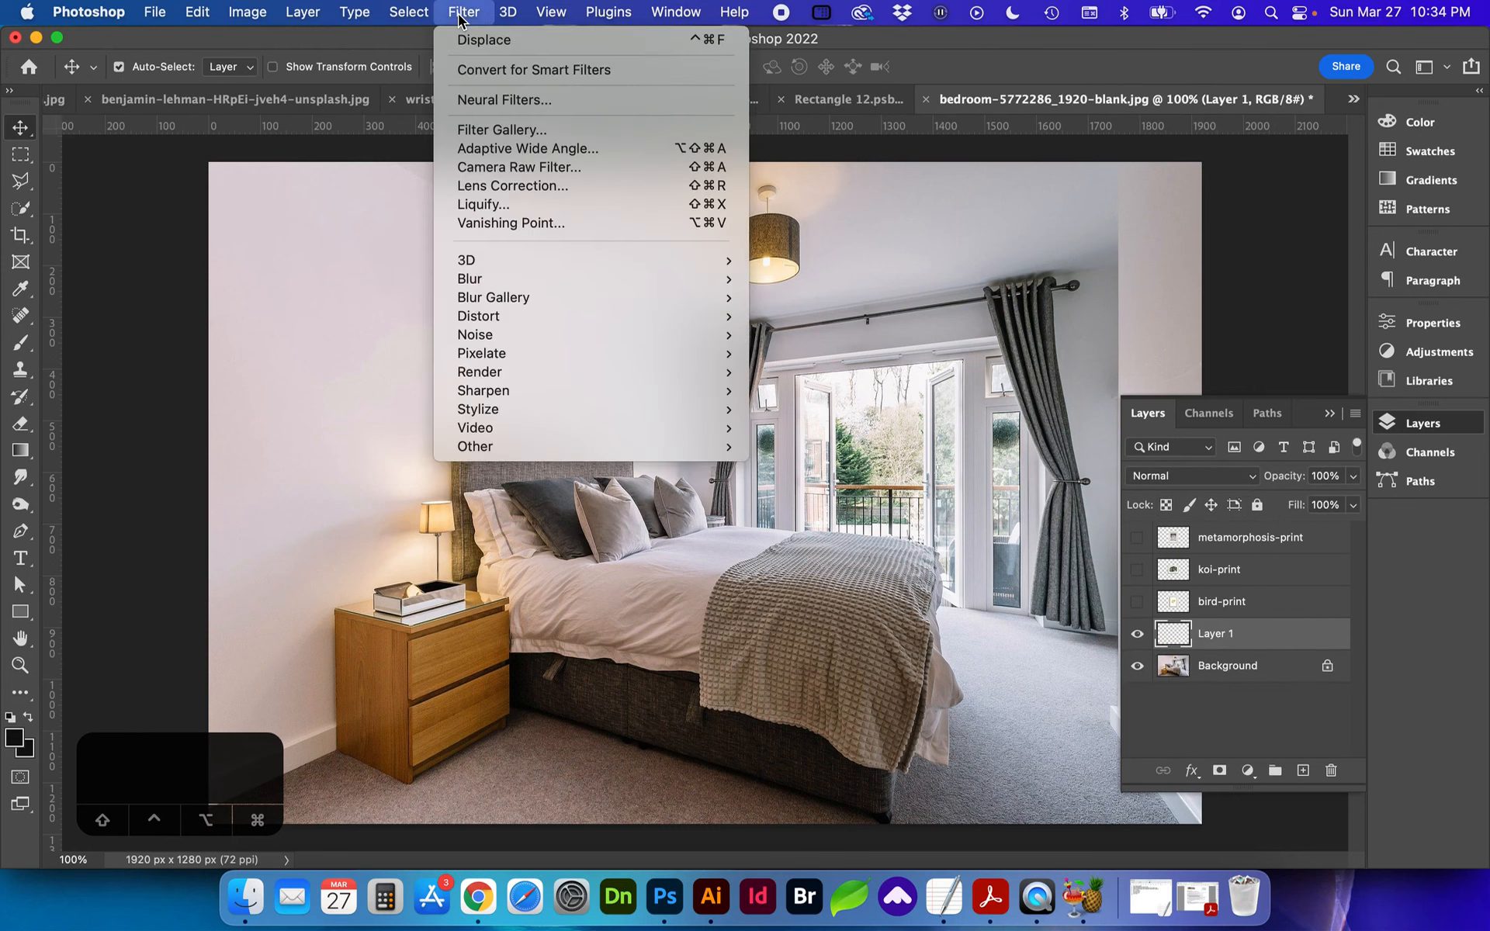
click(479, 223)
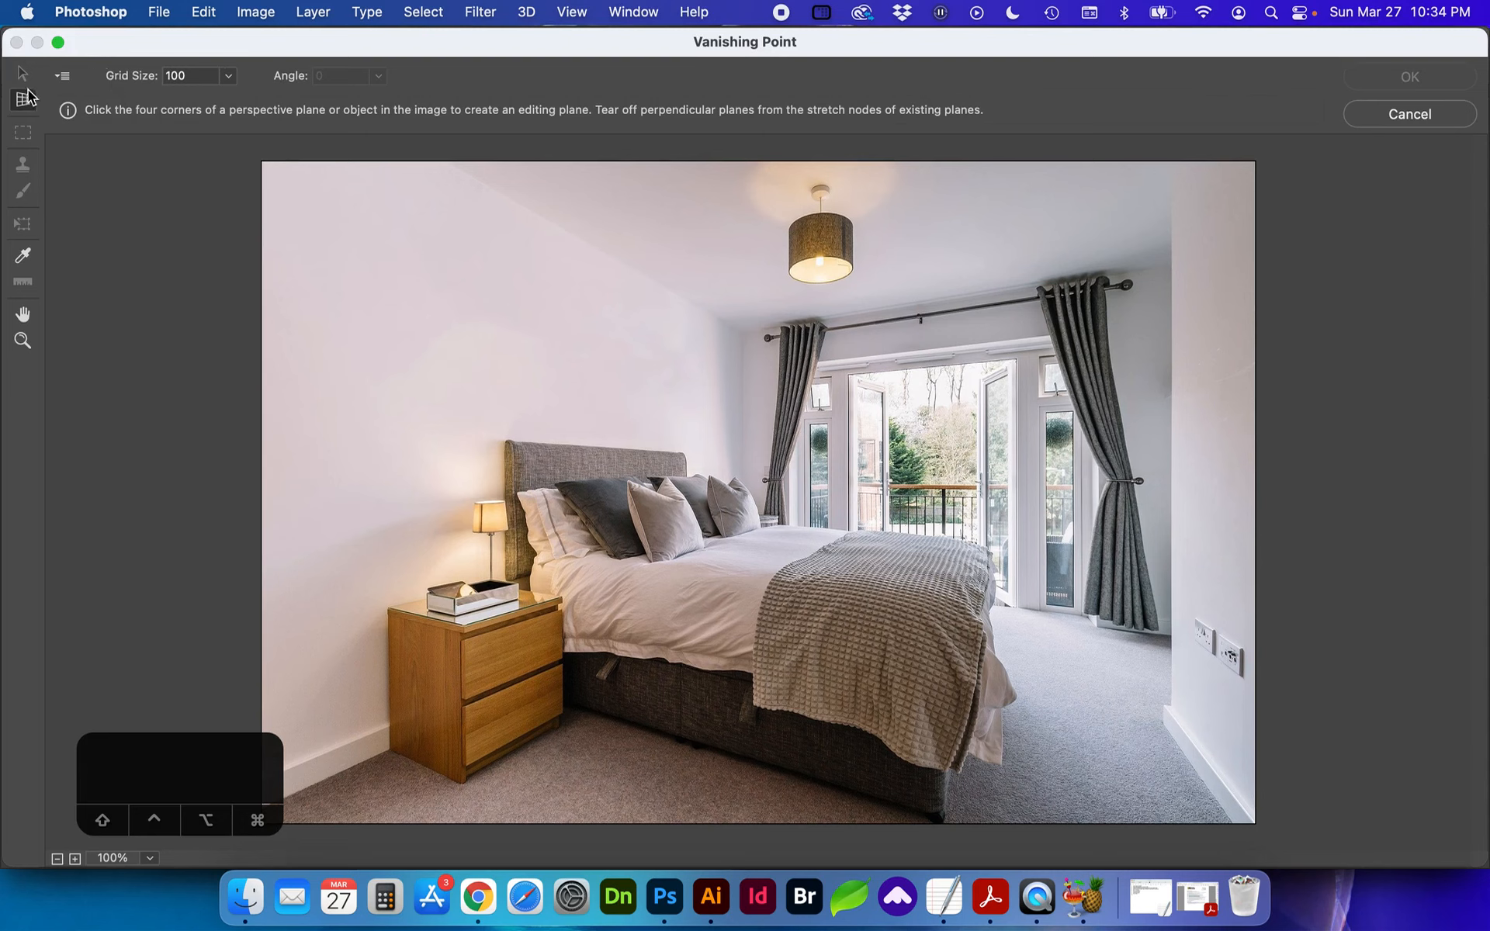
click(744, 333)
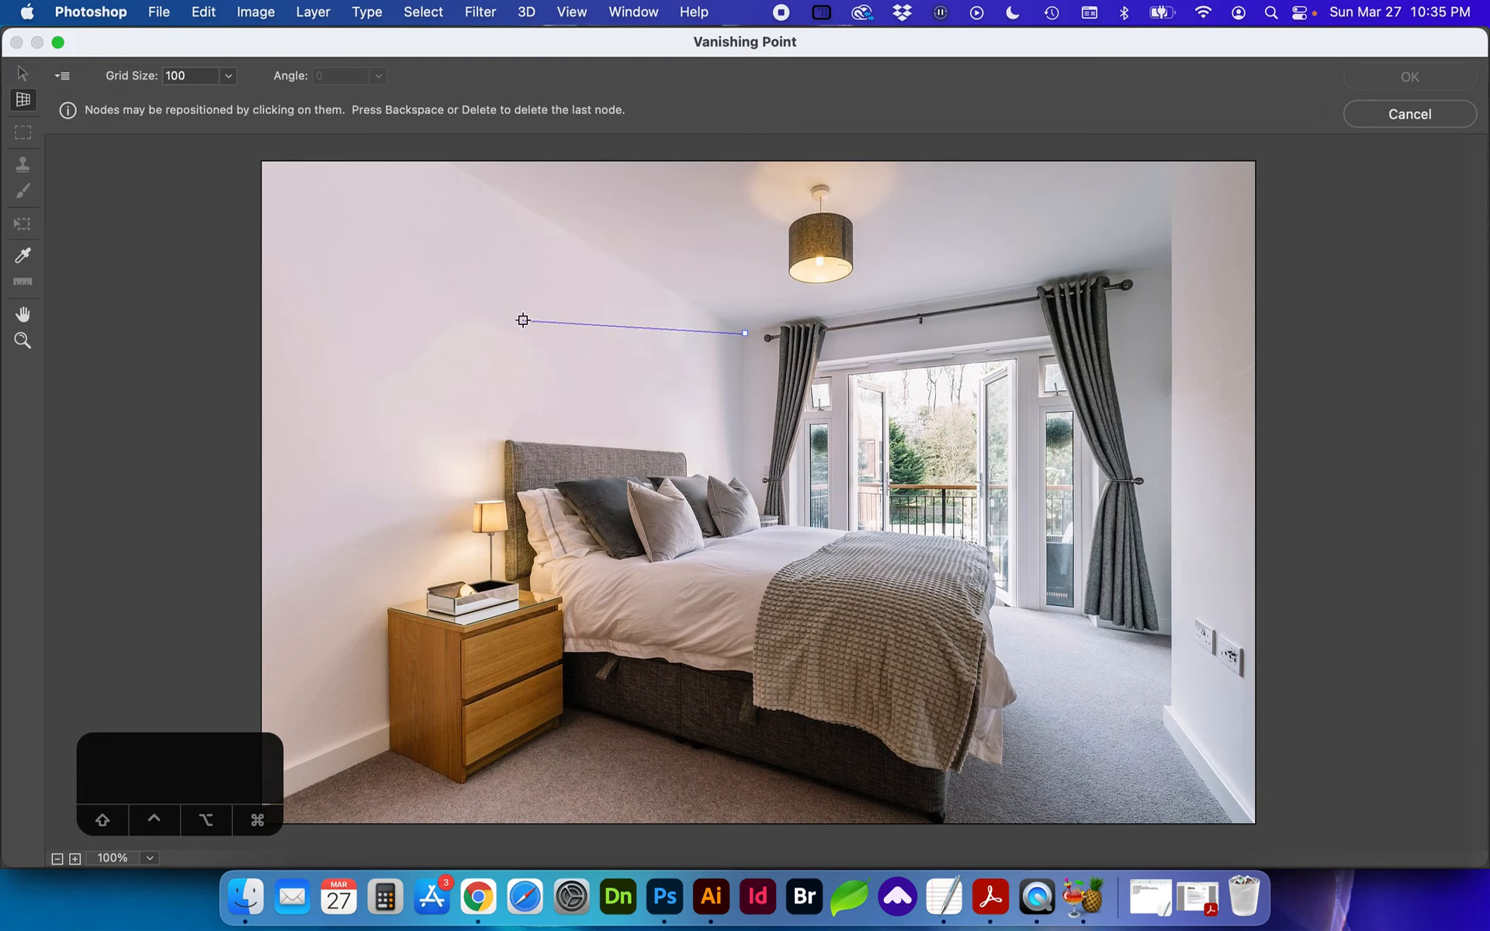
click(411, 139)
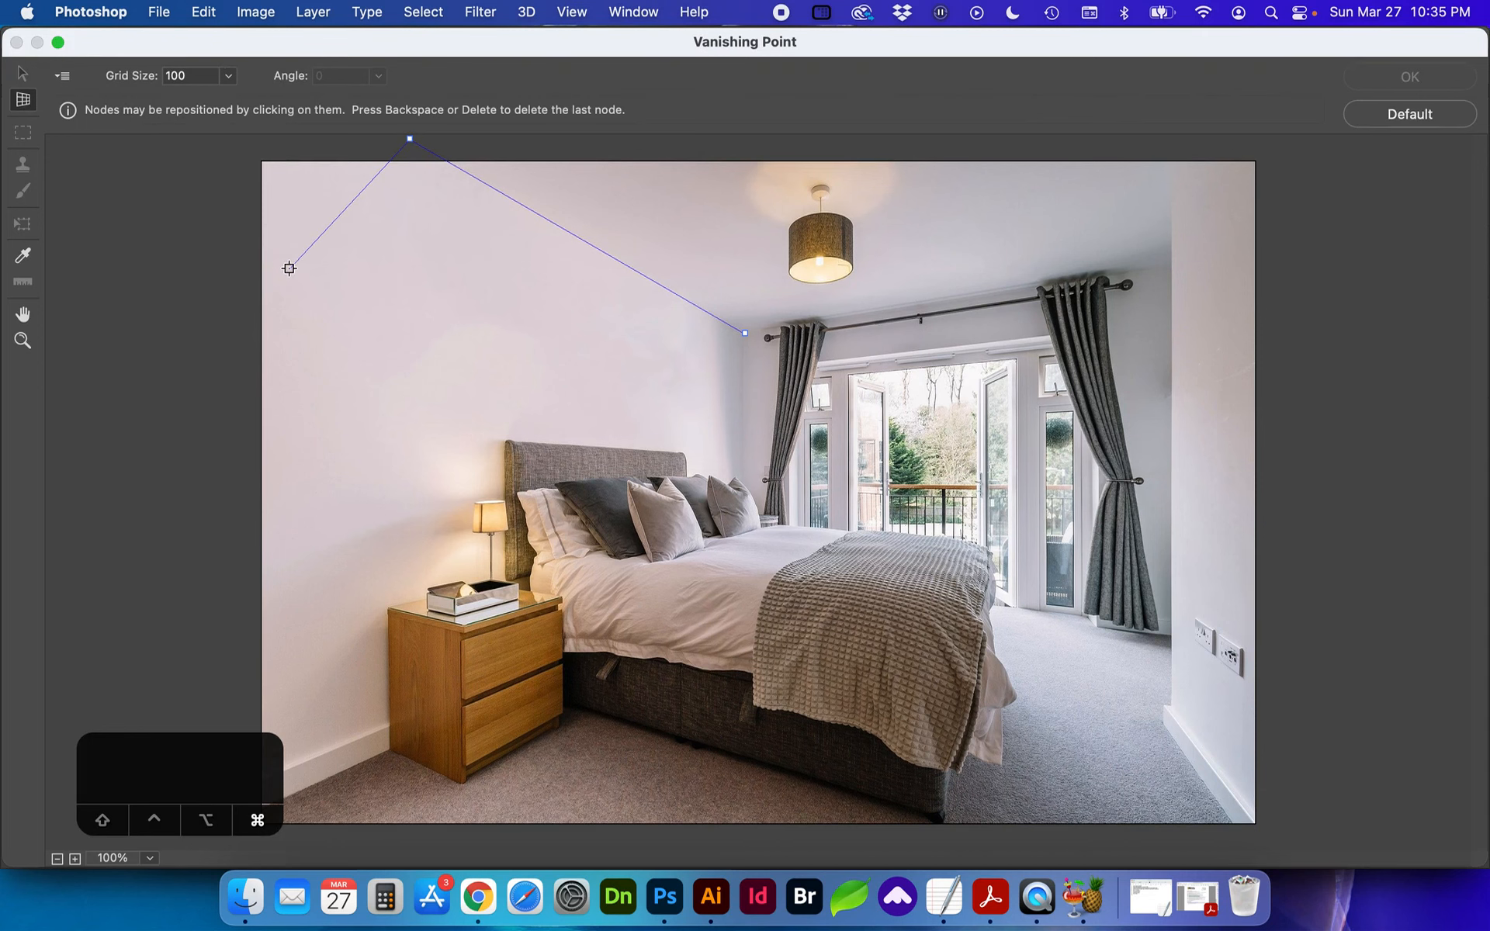
key(super+minus)
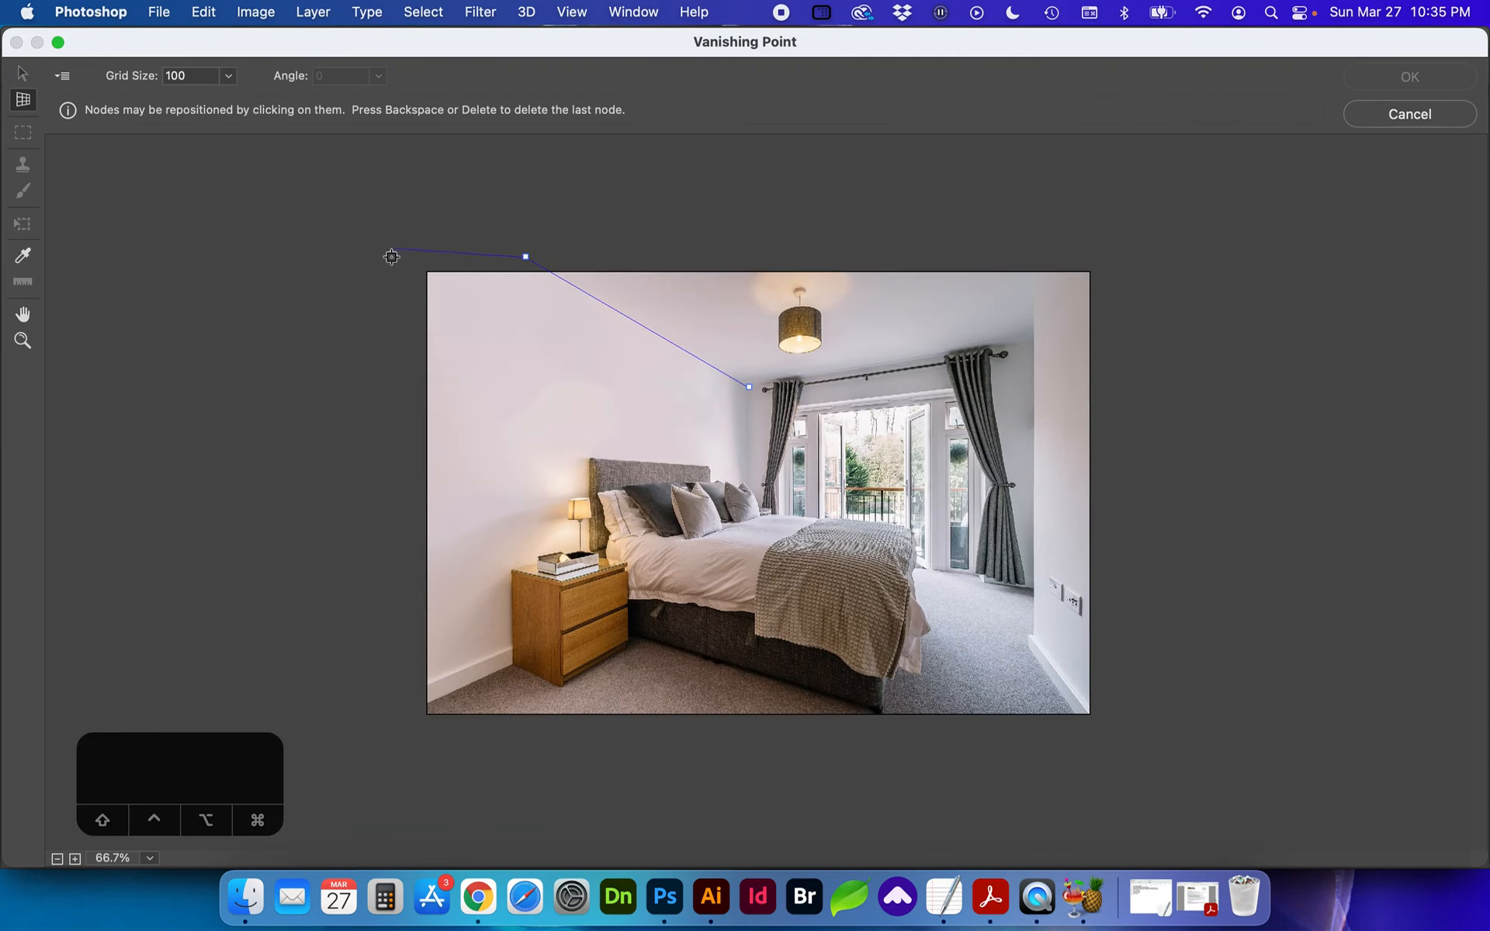
click(536, 669)
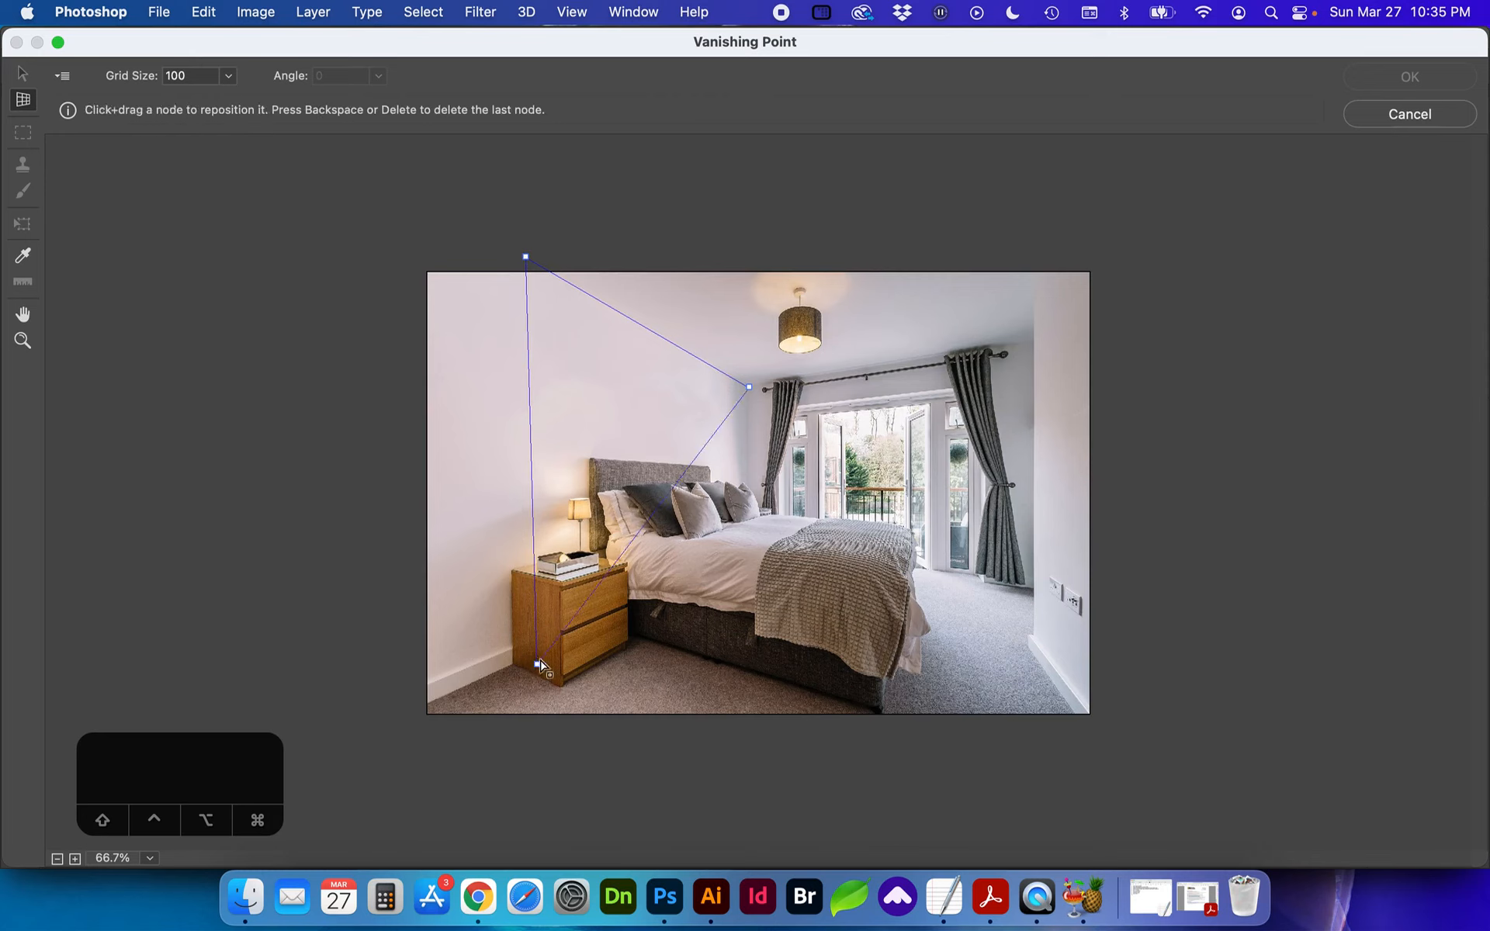
click(758, 541)
Step: Adjust the plane's corners to cover the headboard wall out to the photo's edge, following the ceiling and baseboard lines
drag(536, 665, 423, 706)
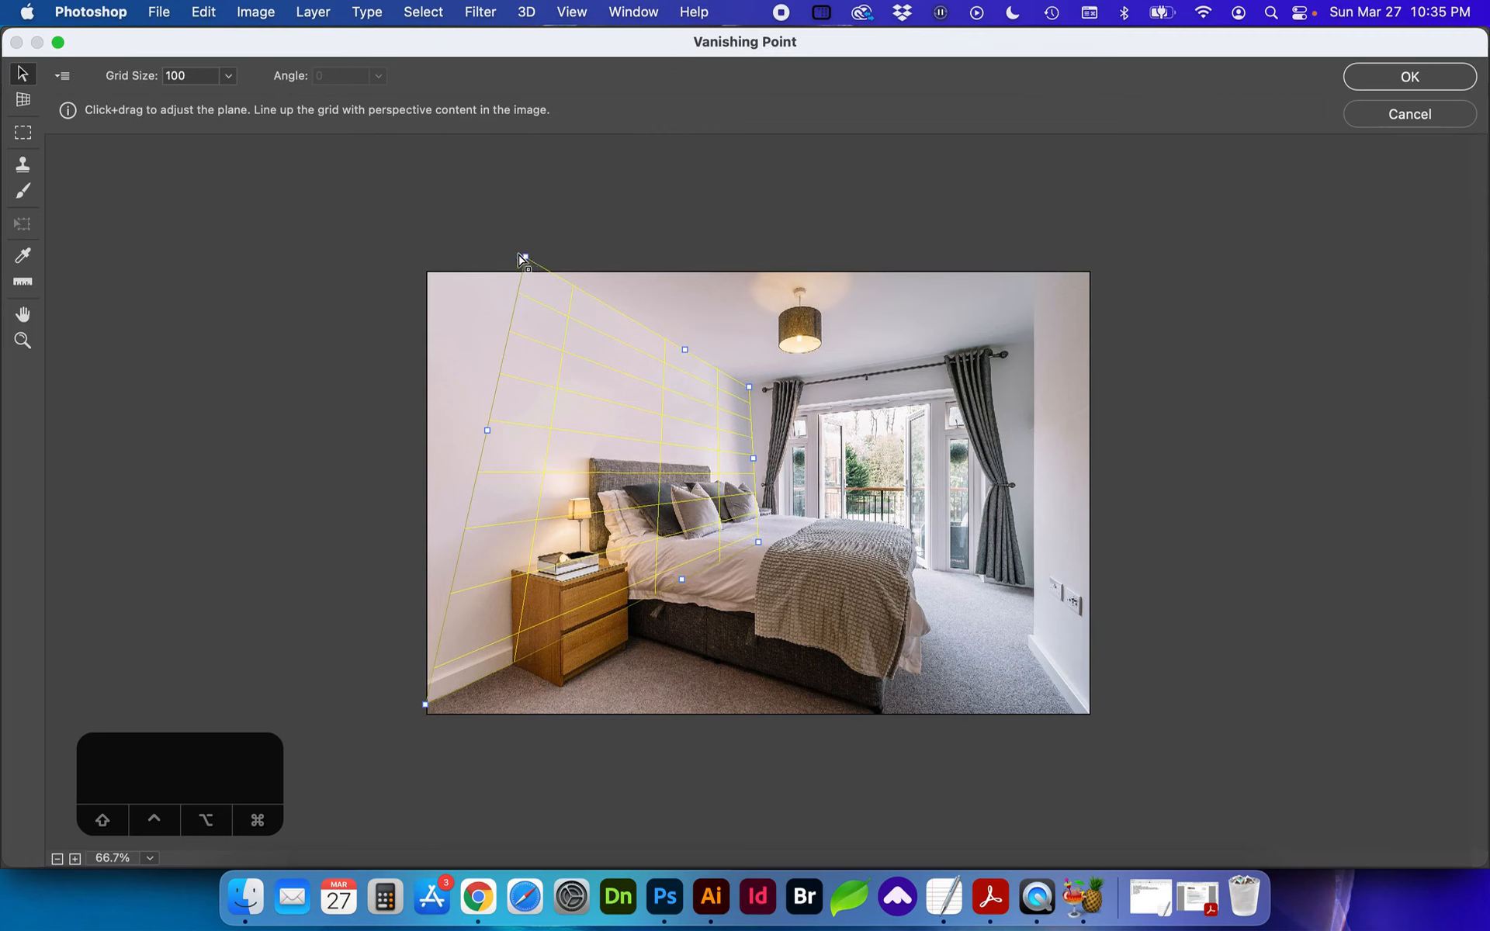
drag(522, 257, 426, 200)
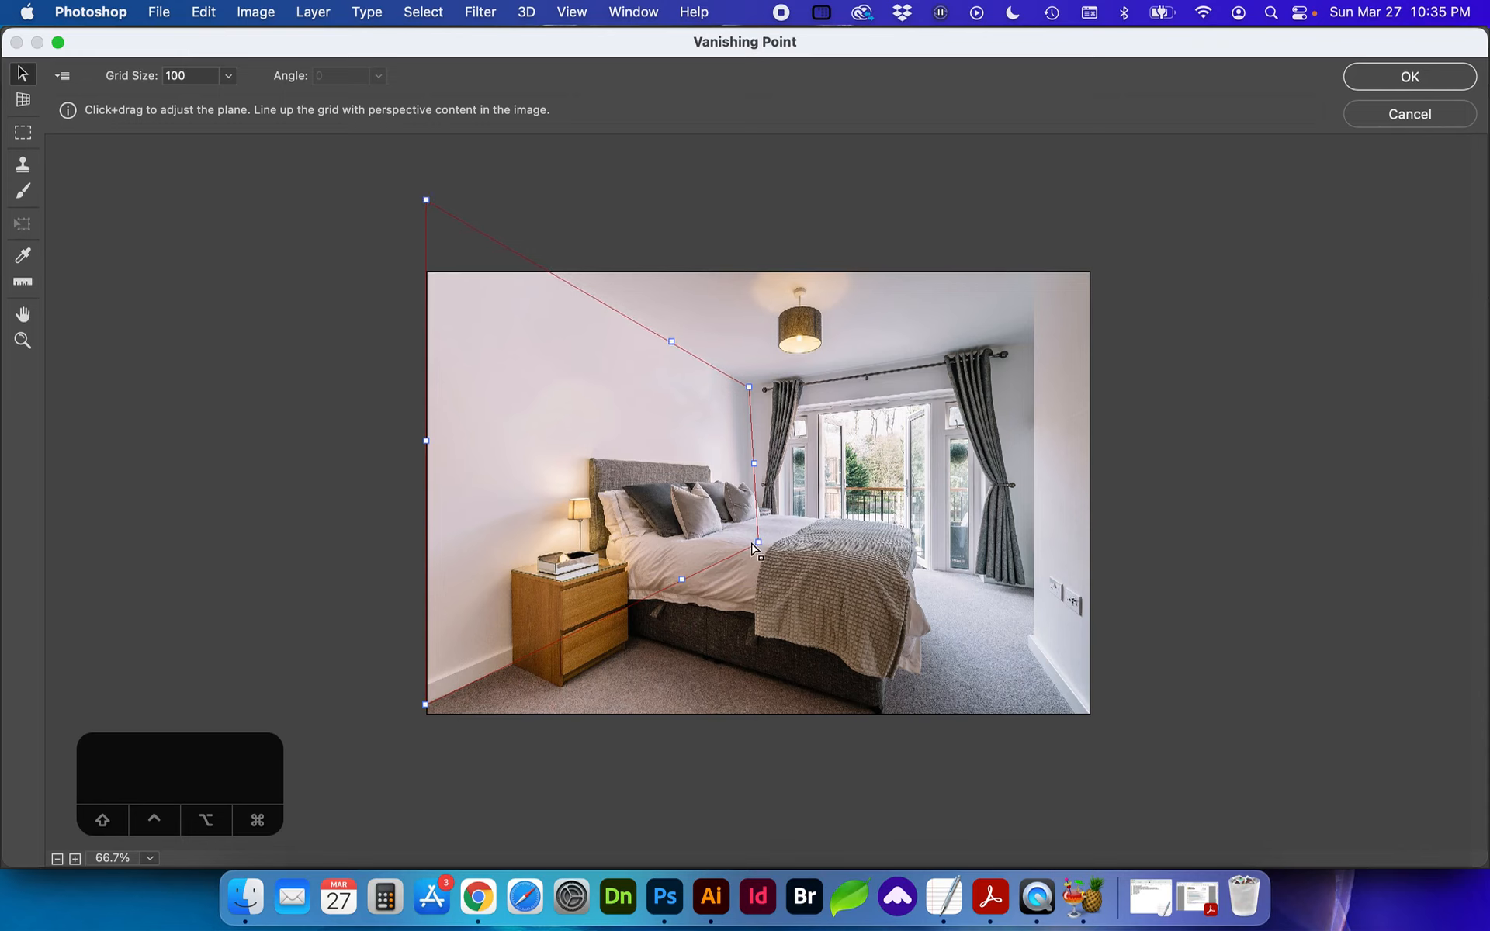
drag(751, 543, 752, 547)
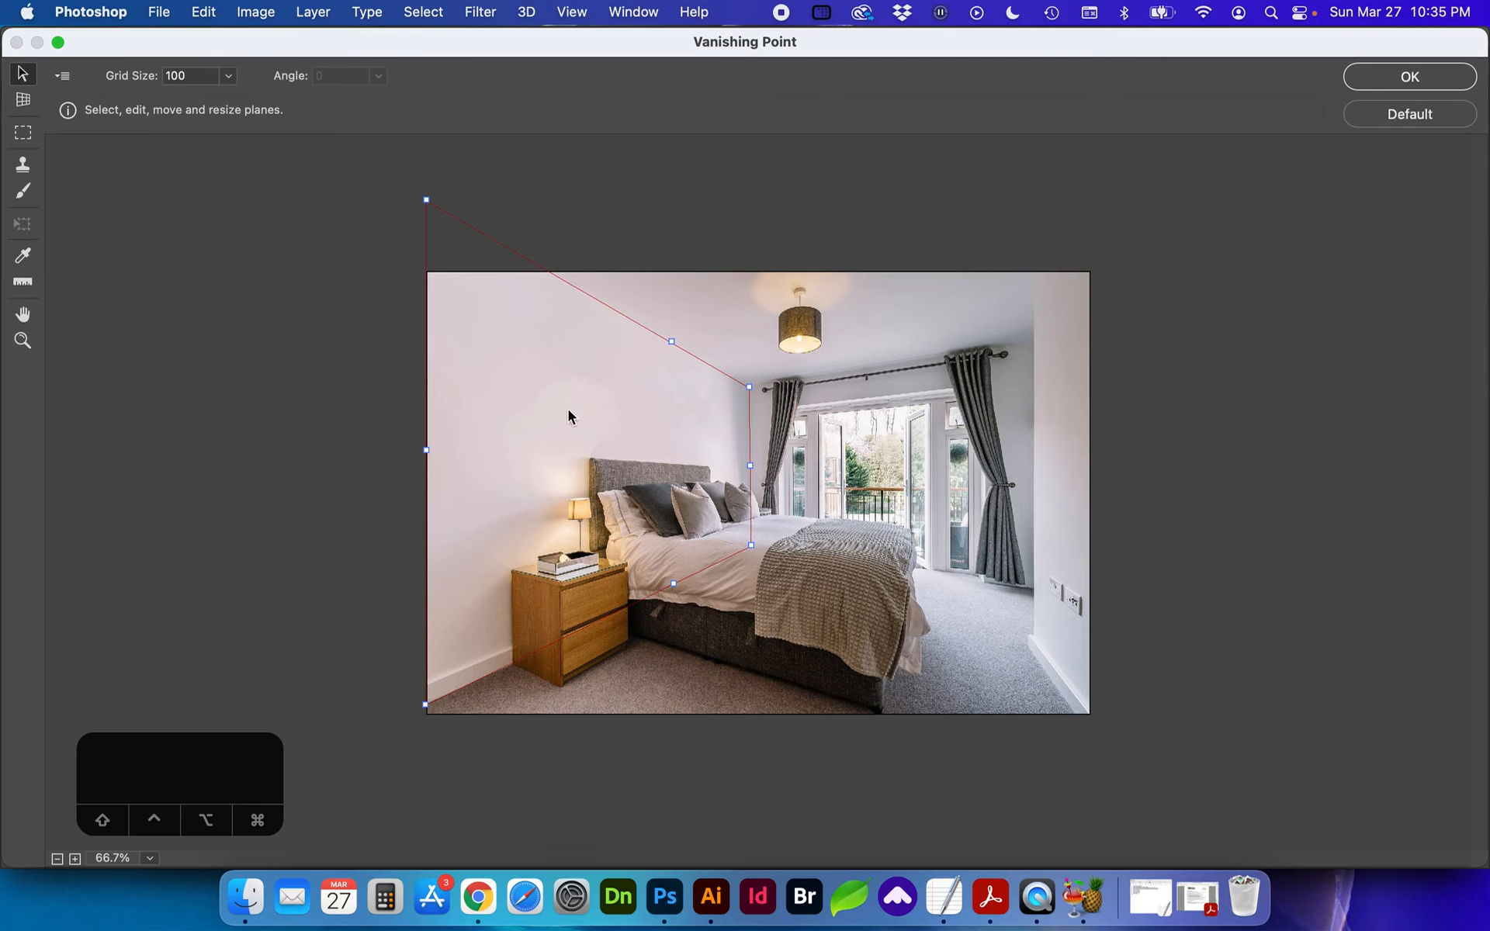
Step: Paste the metamorphosis print into the wall plane, scale it down above the nightstand and apply the Vanishing Point filter
key(super+v)
drag(556, 415, 669, 458)
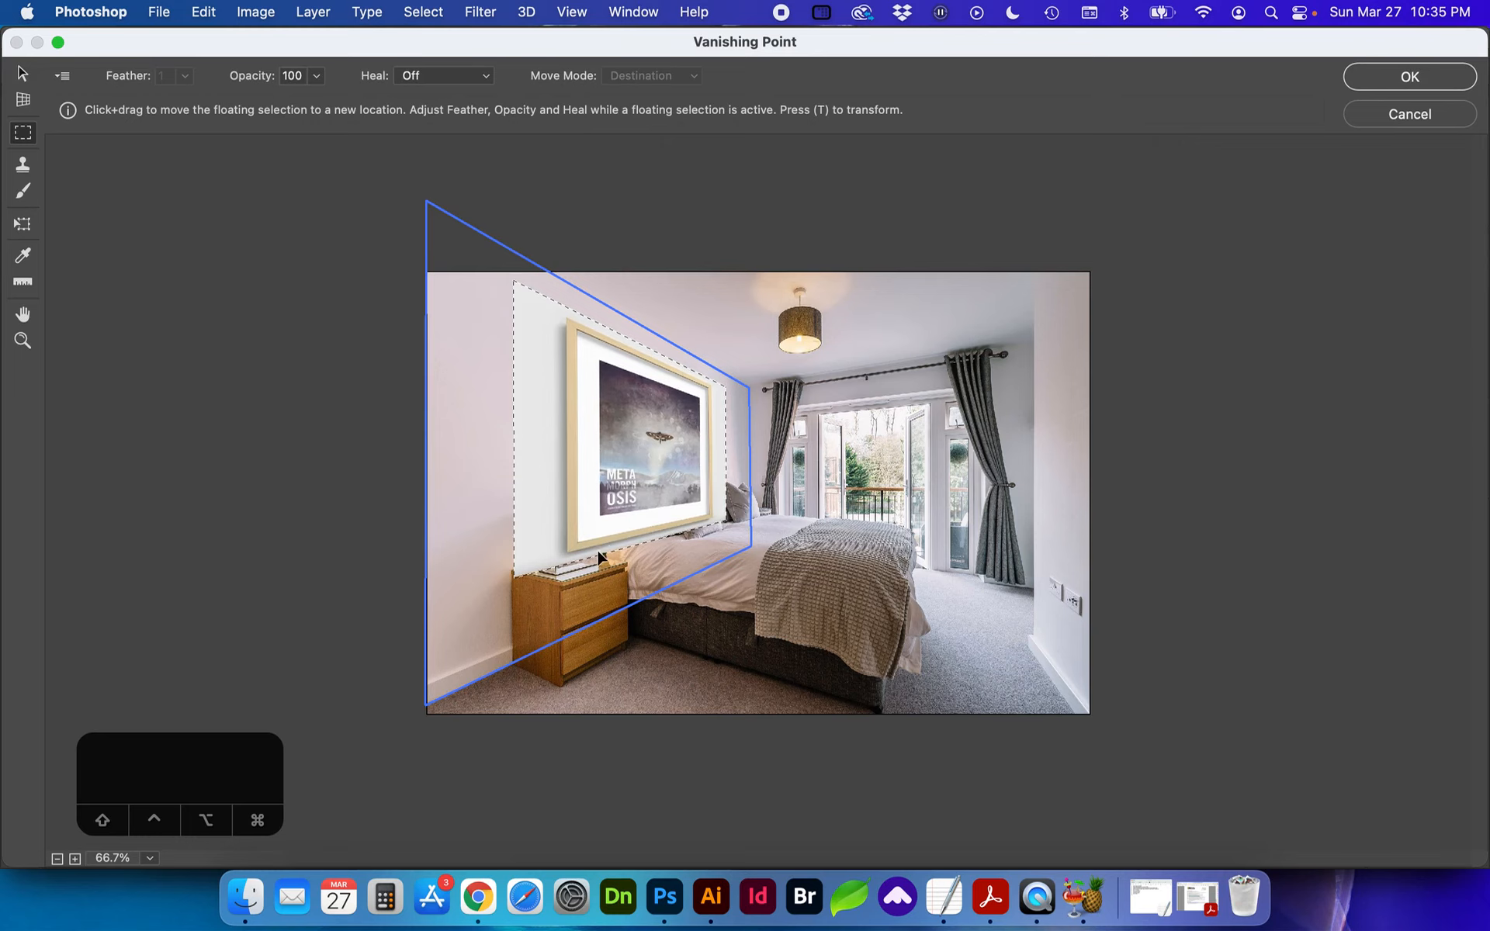
key(super)
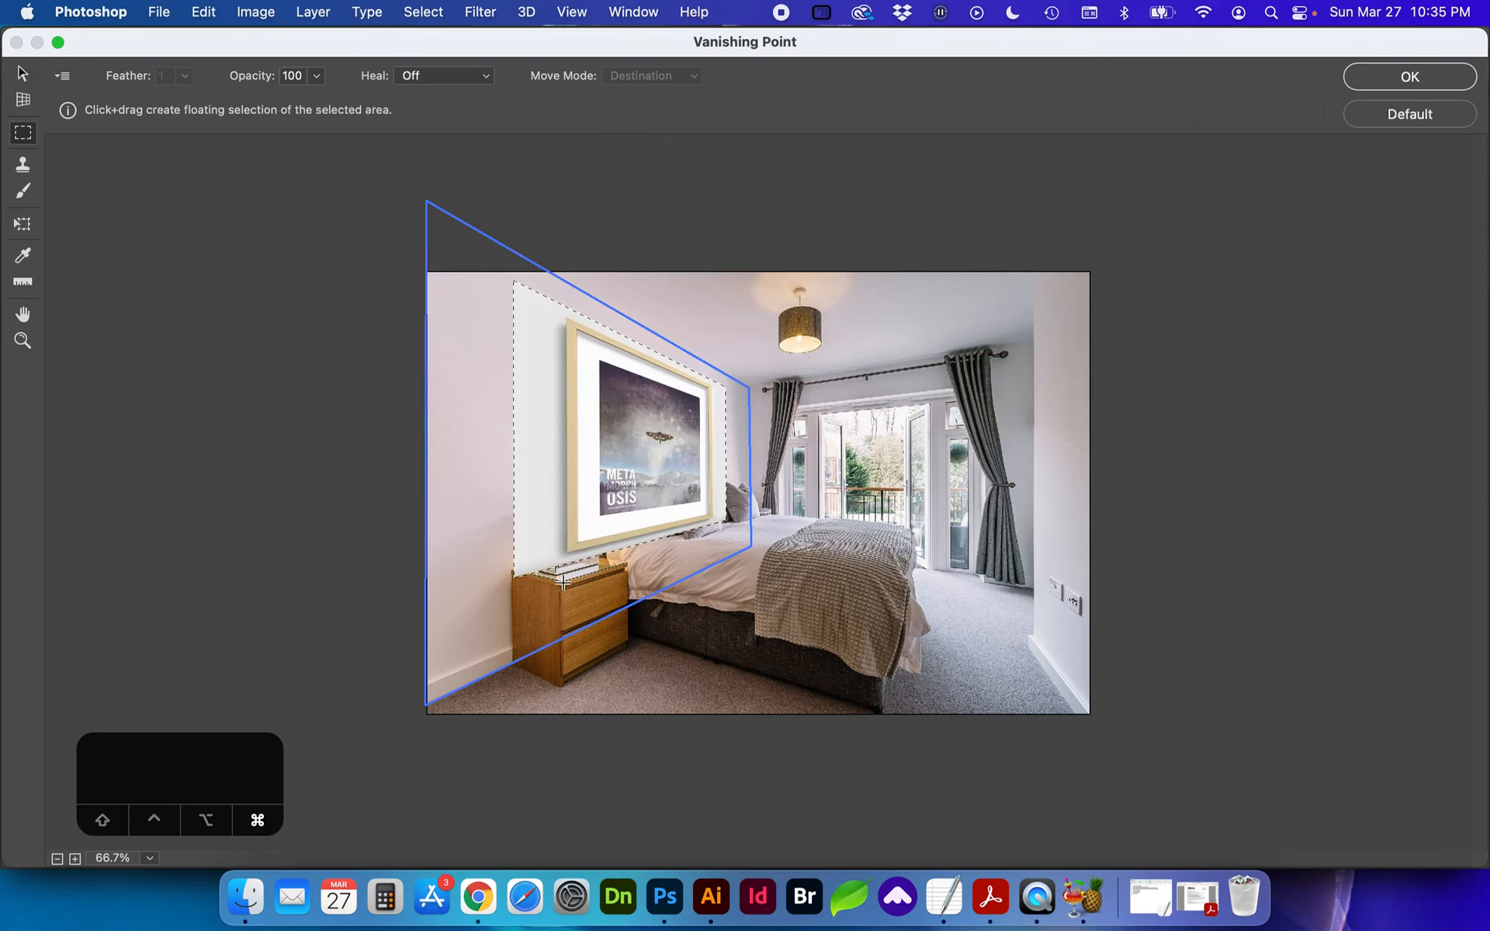
key(t)
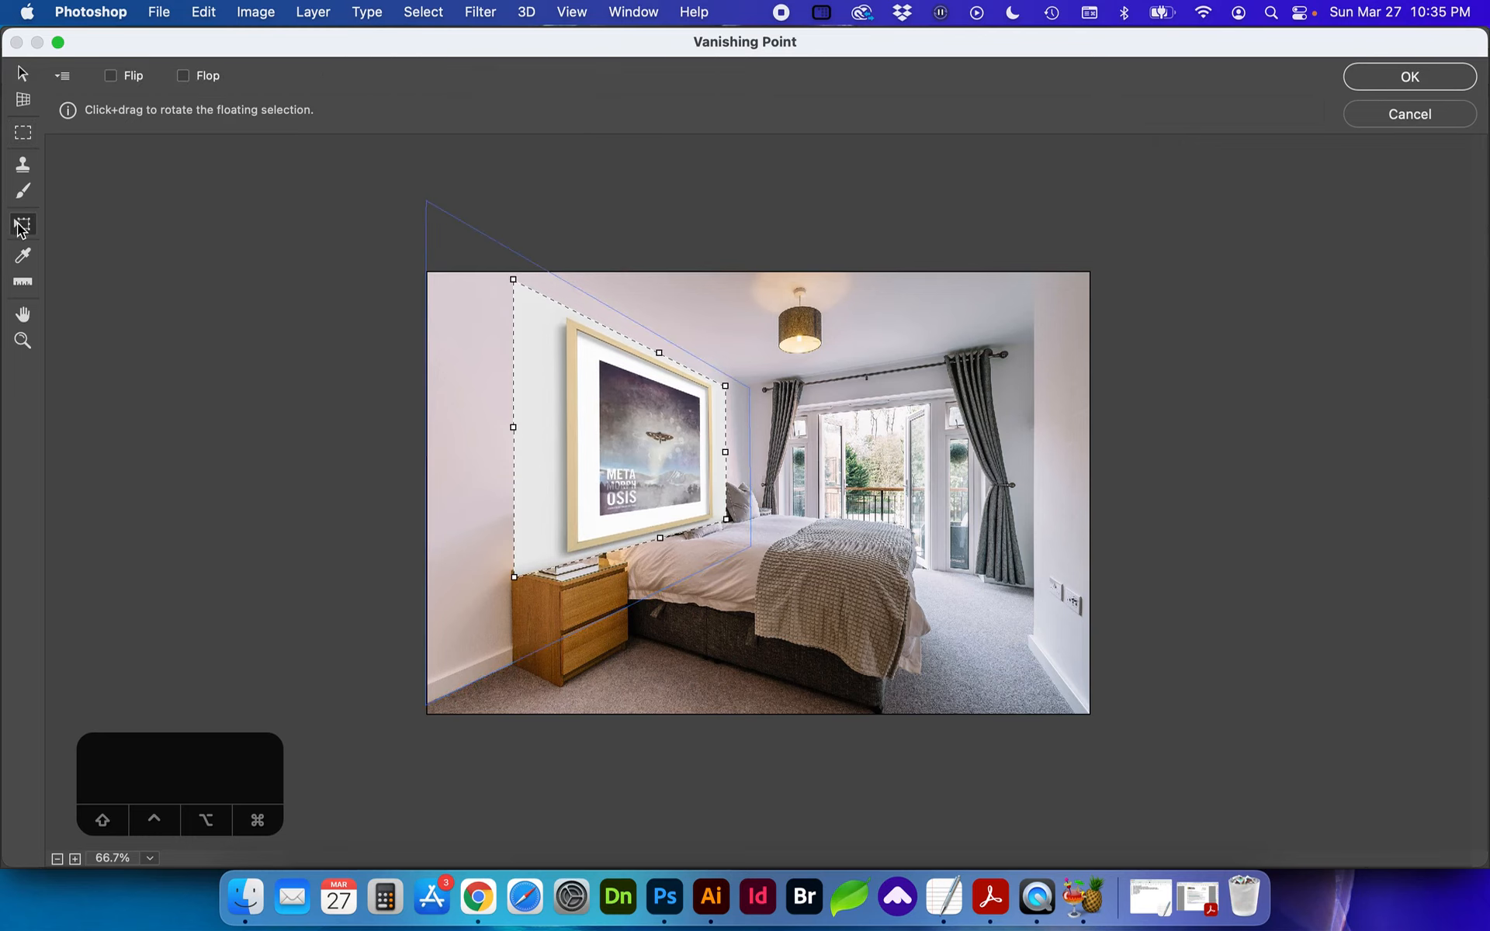
drag(511, 427, 528, 455)
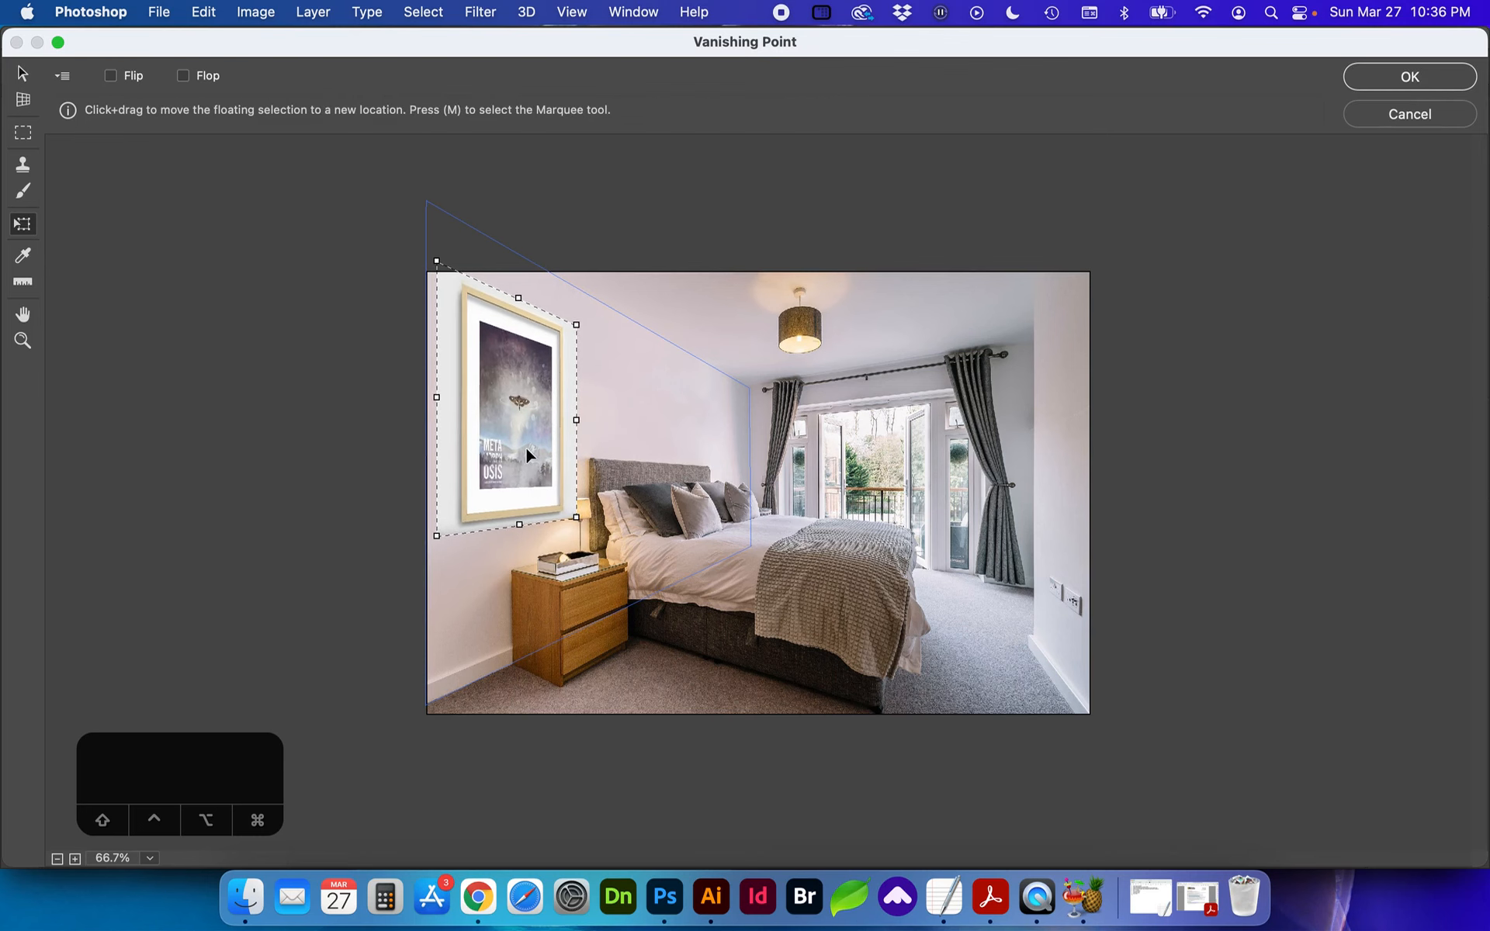
key(Return)
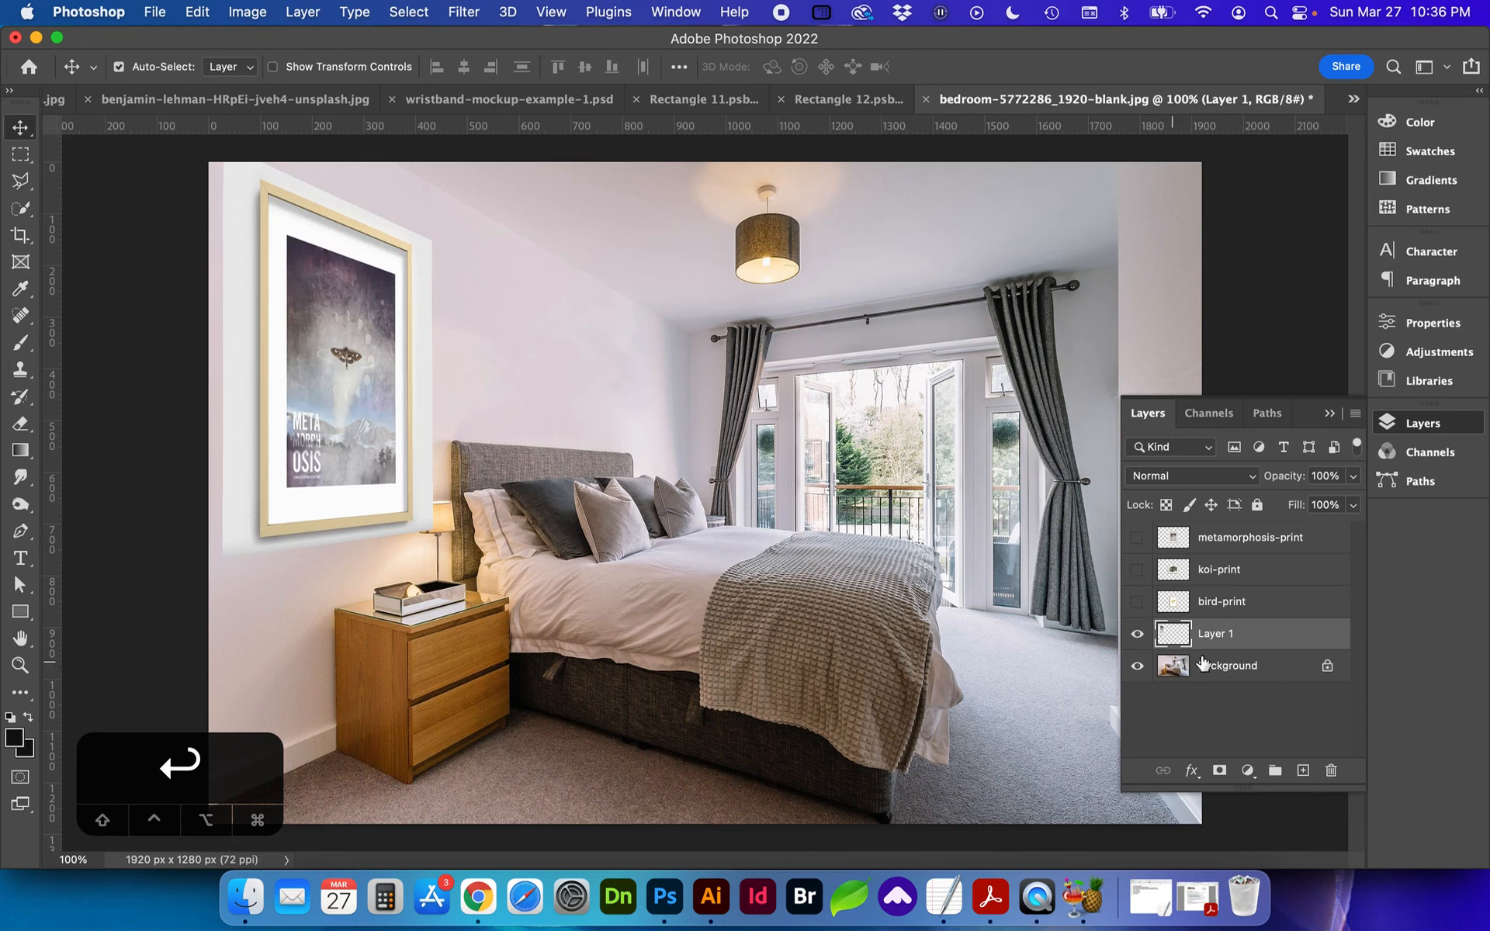
click(1136, 634)
click(463, 19)
click(478, 217)
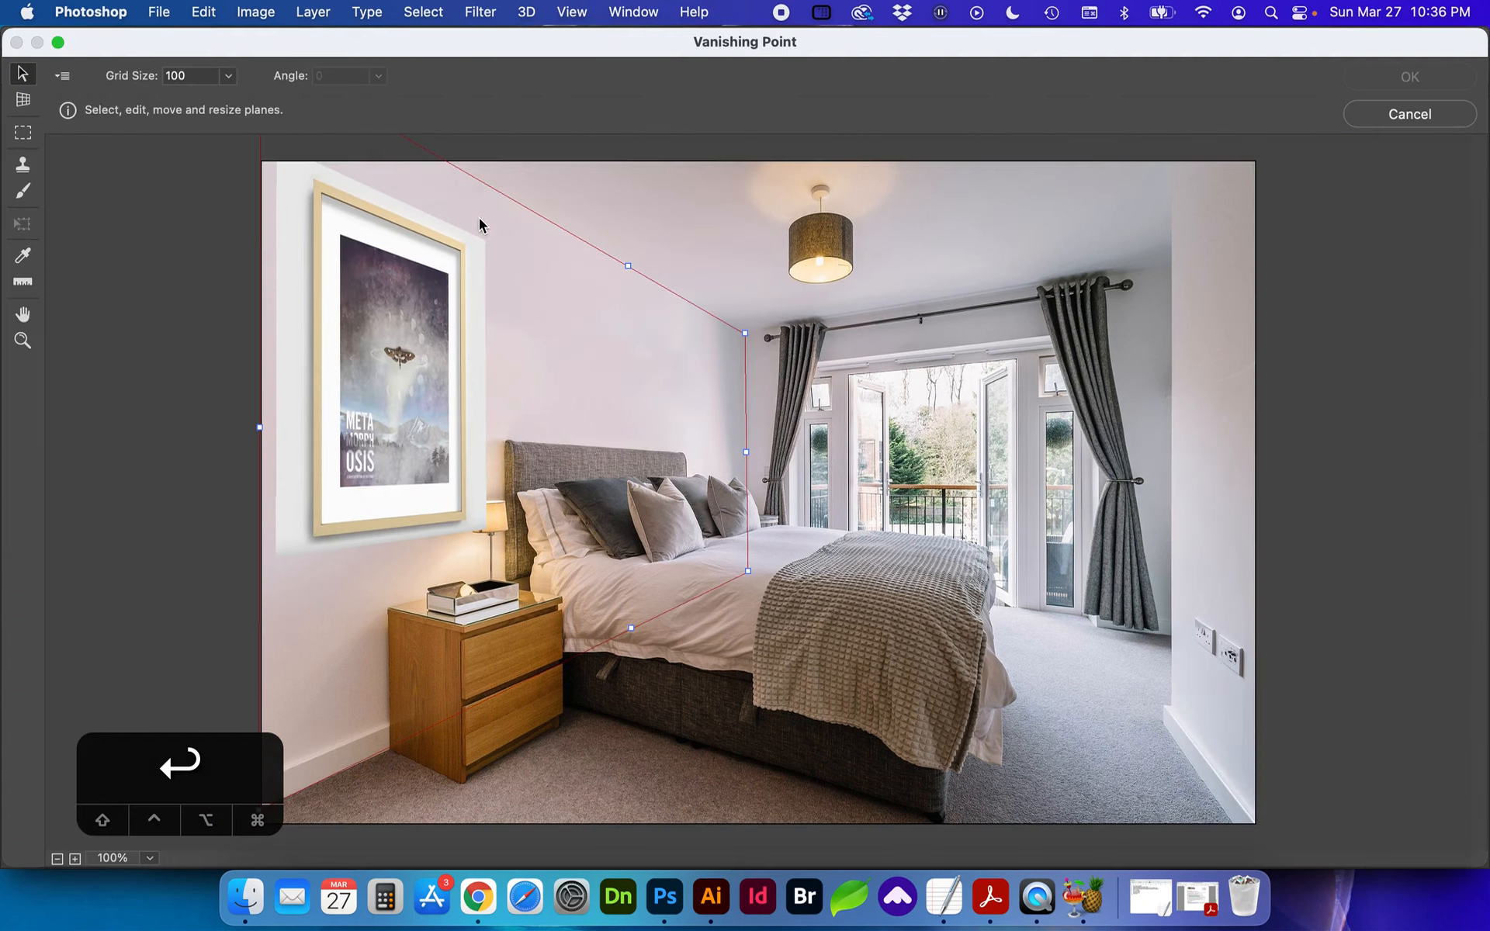
drag(467, 368, 390, 383)
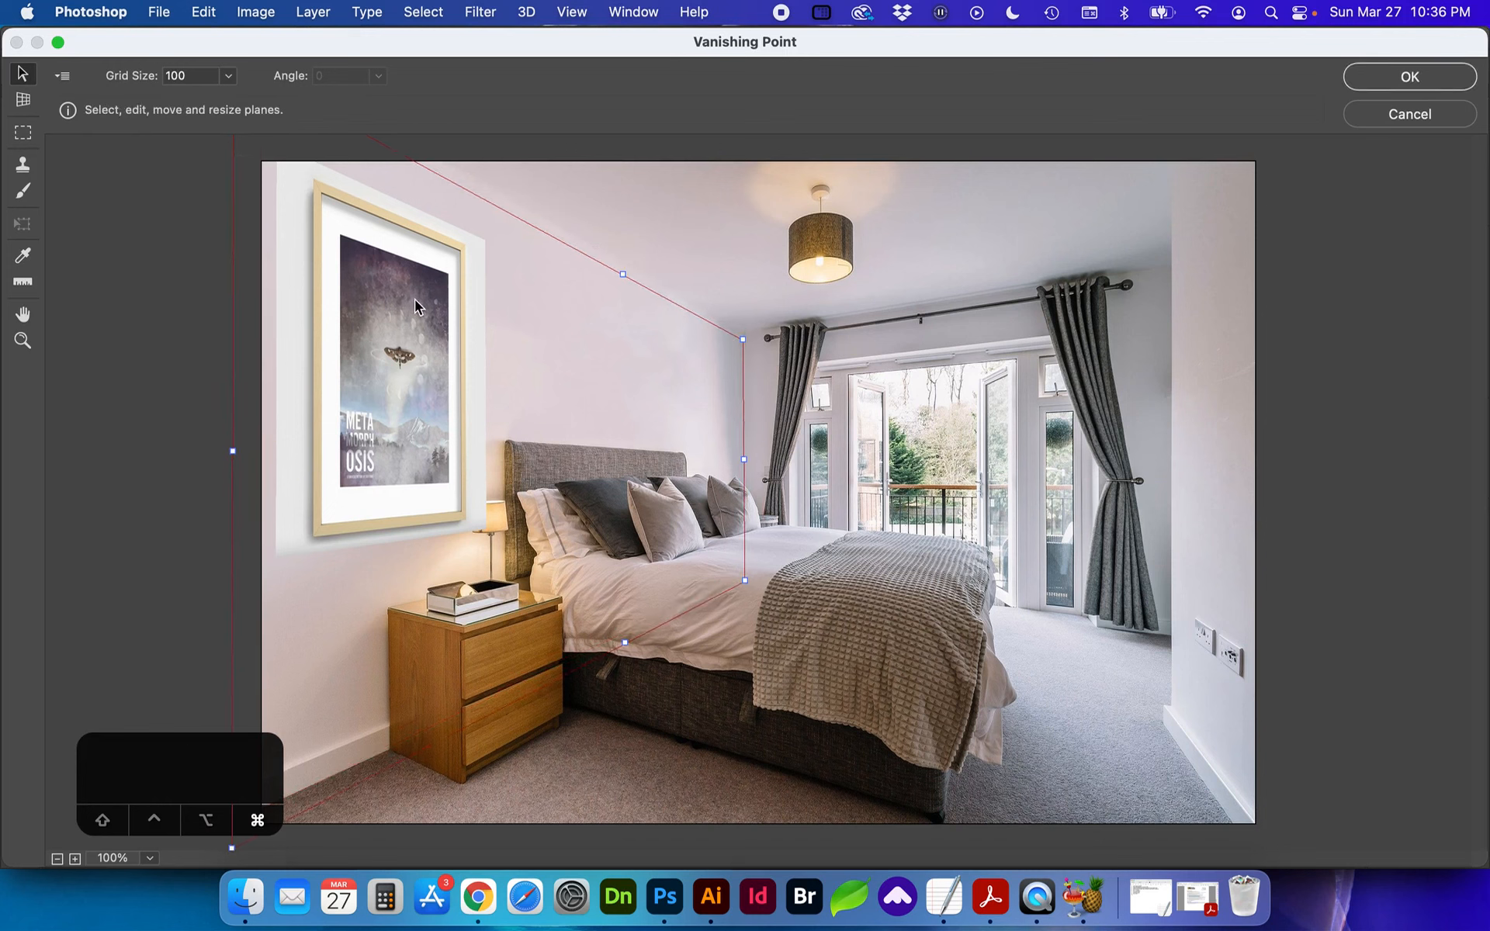
drag(414, 300, 386, 368)
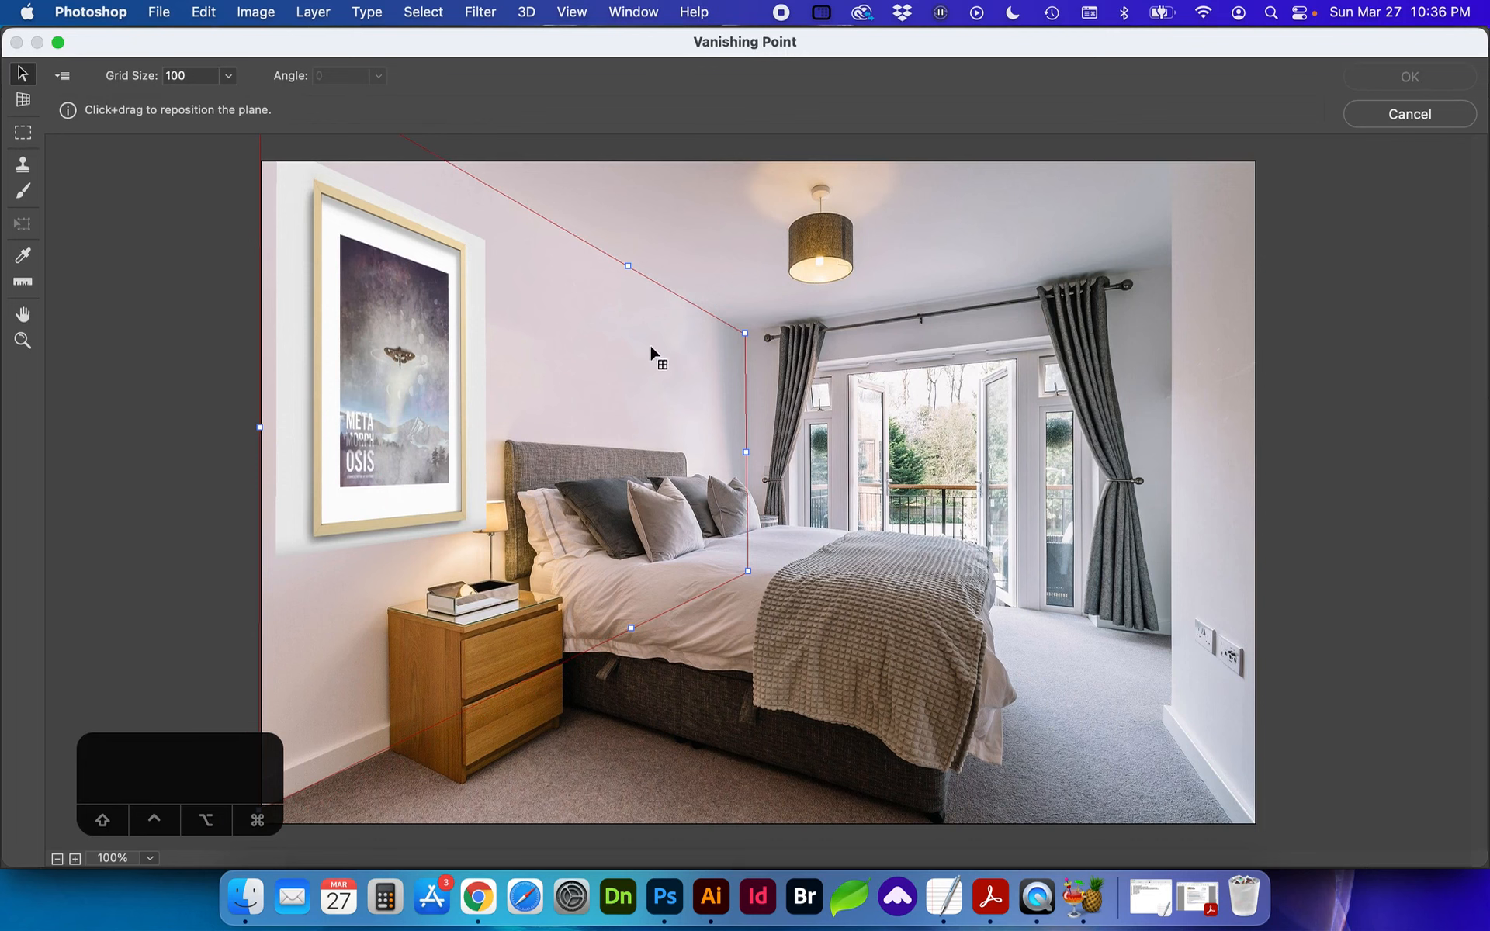
click(1371, 117)
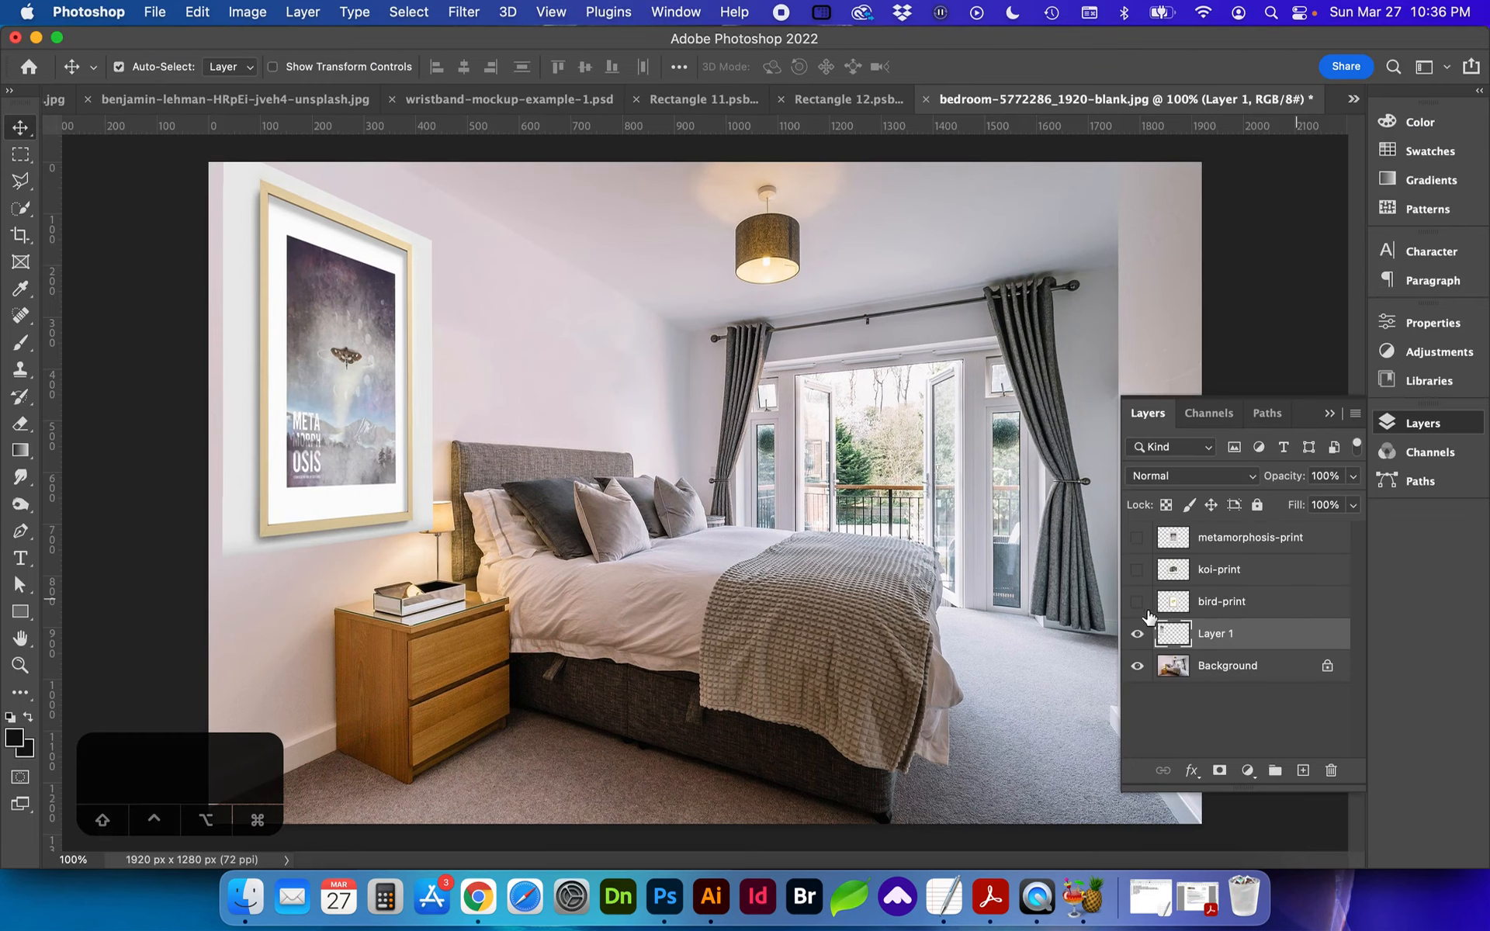
Step: Show the koi-print layer, copy it with the full canvas selected, and hide the layer again
click(1135, 575)
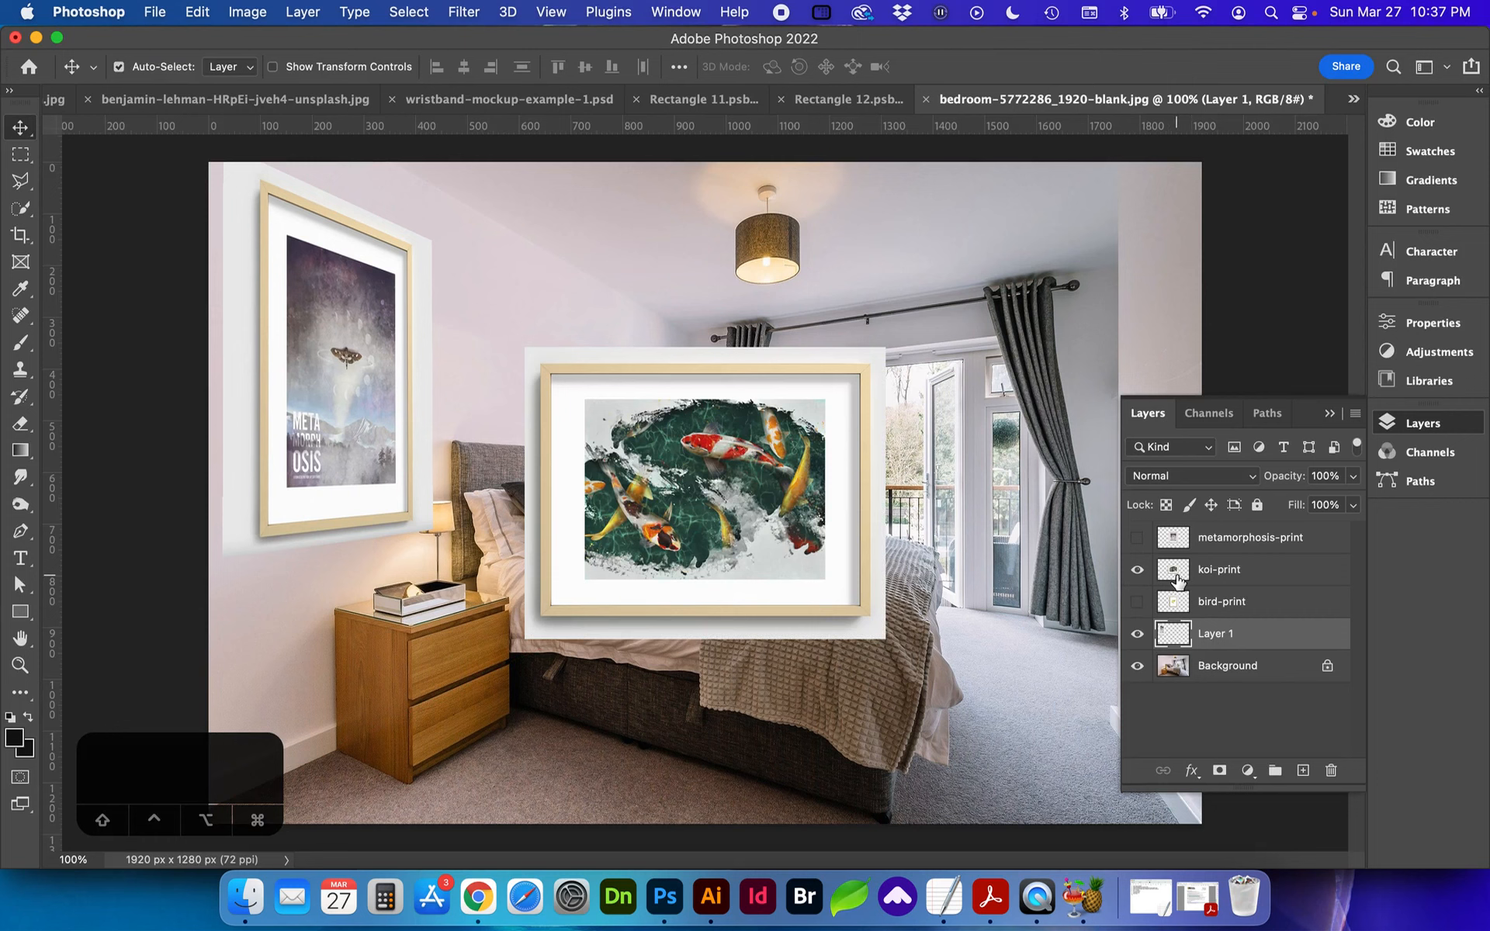
click(1177, 578)
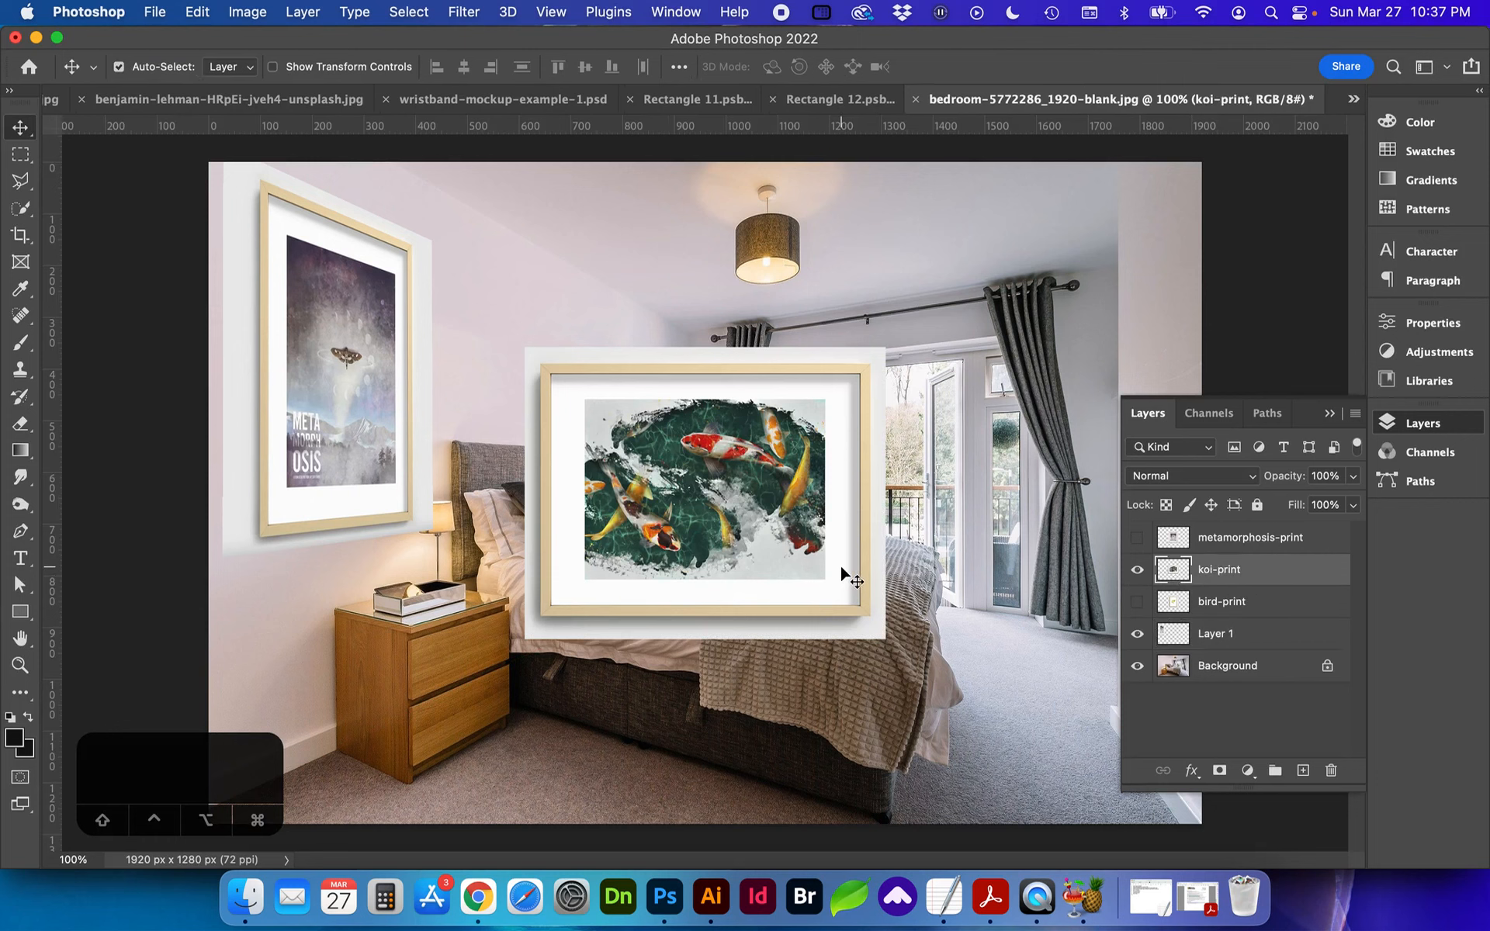
key(super+a)
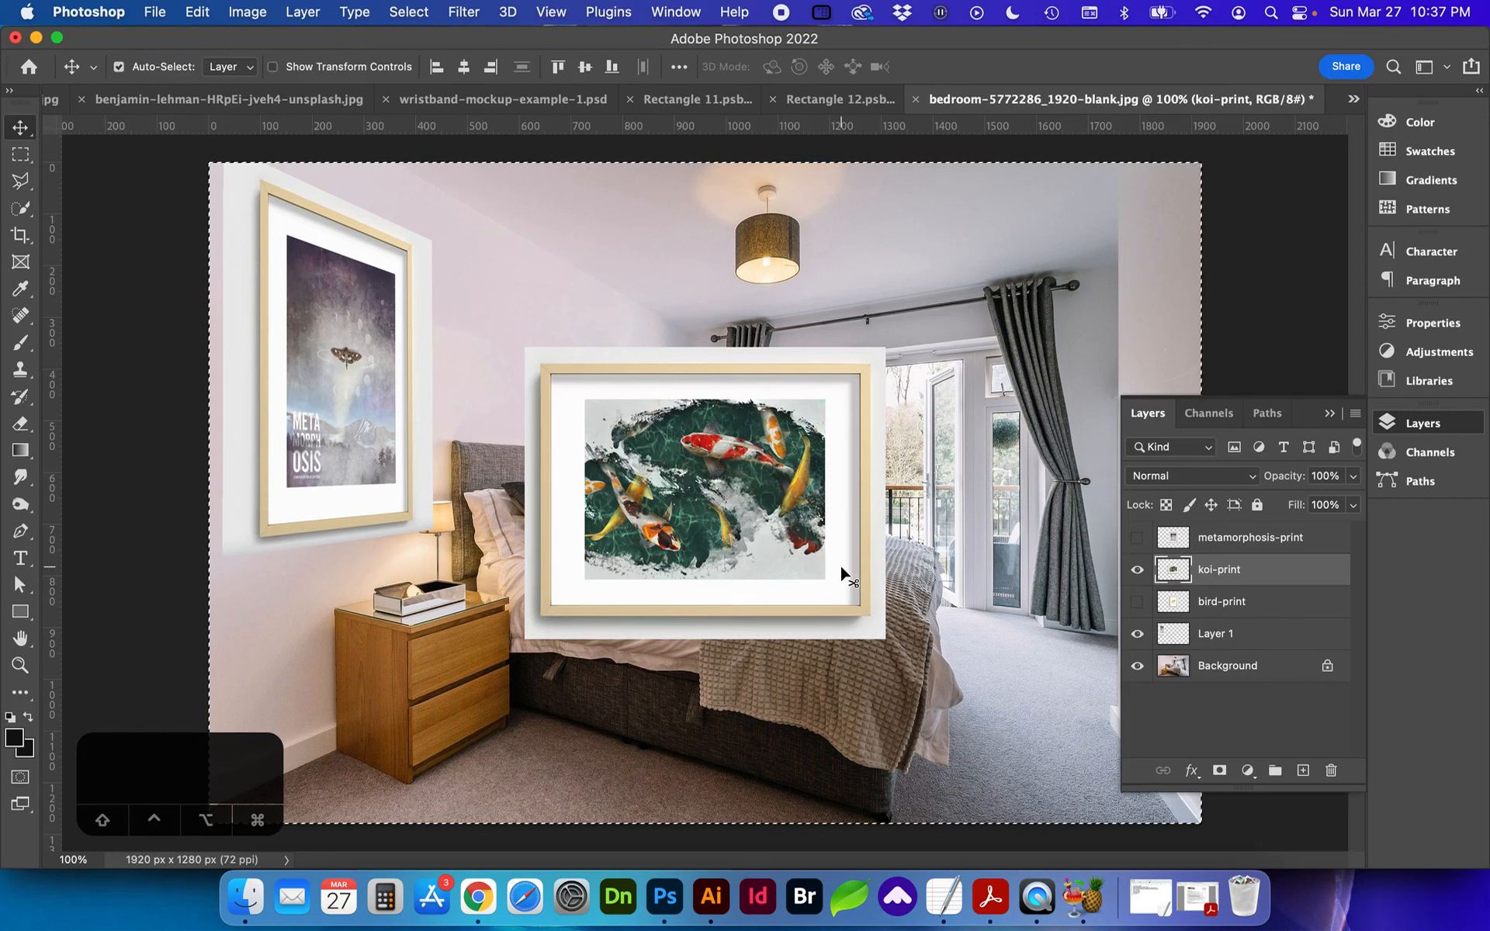
click(1137, 570)
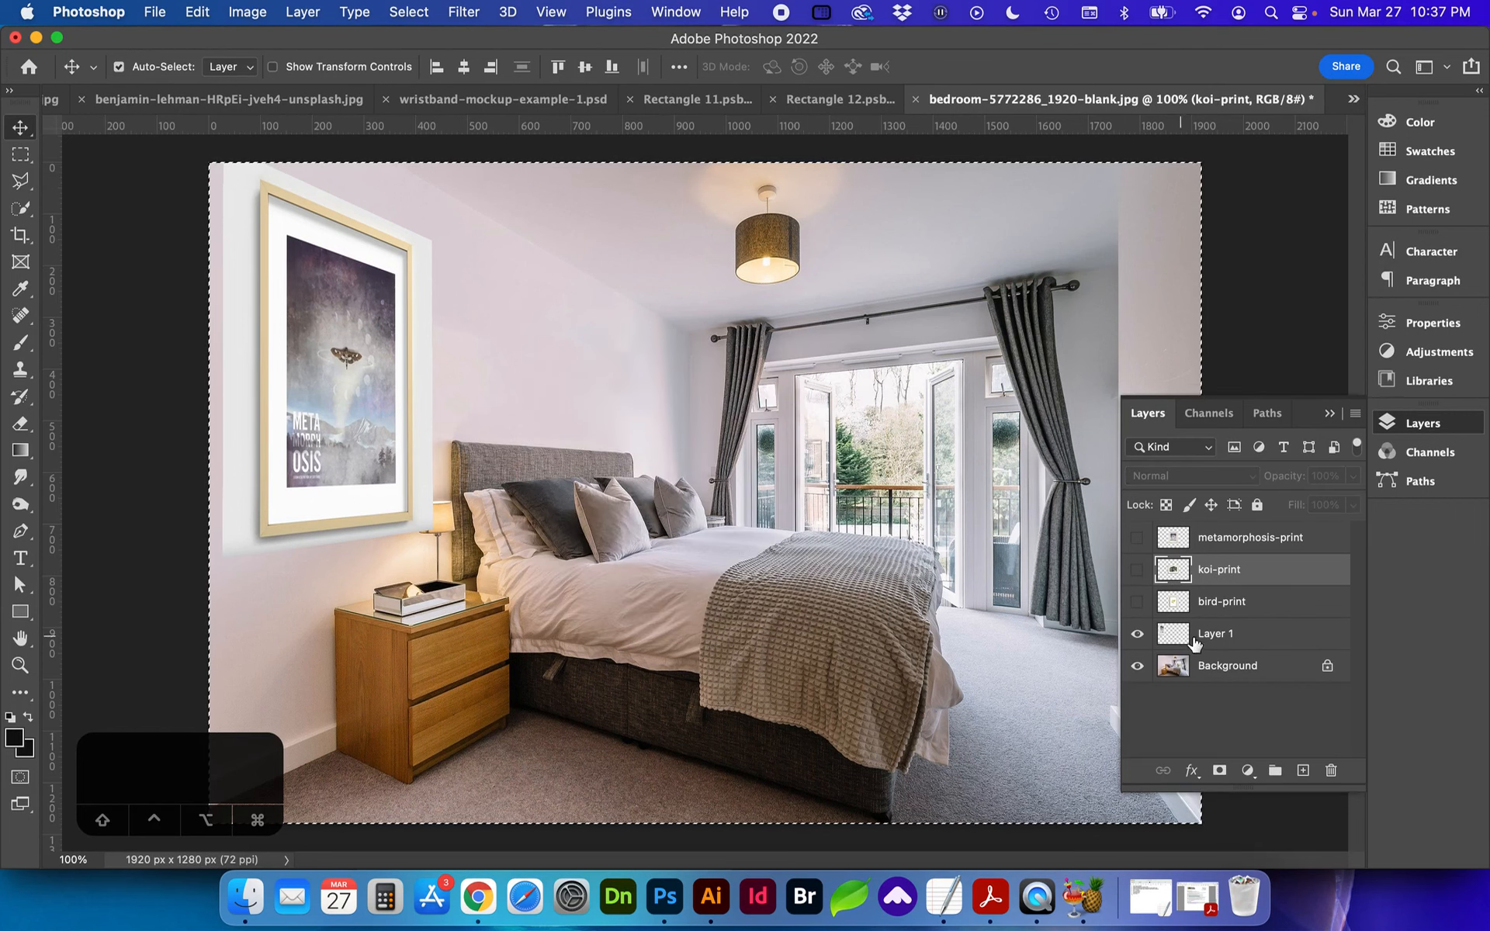
Step: Deselect, reopen the Vanishing Point filter on Layer 1 and paste the koi print into the wall plane
click(1211, 638)
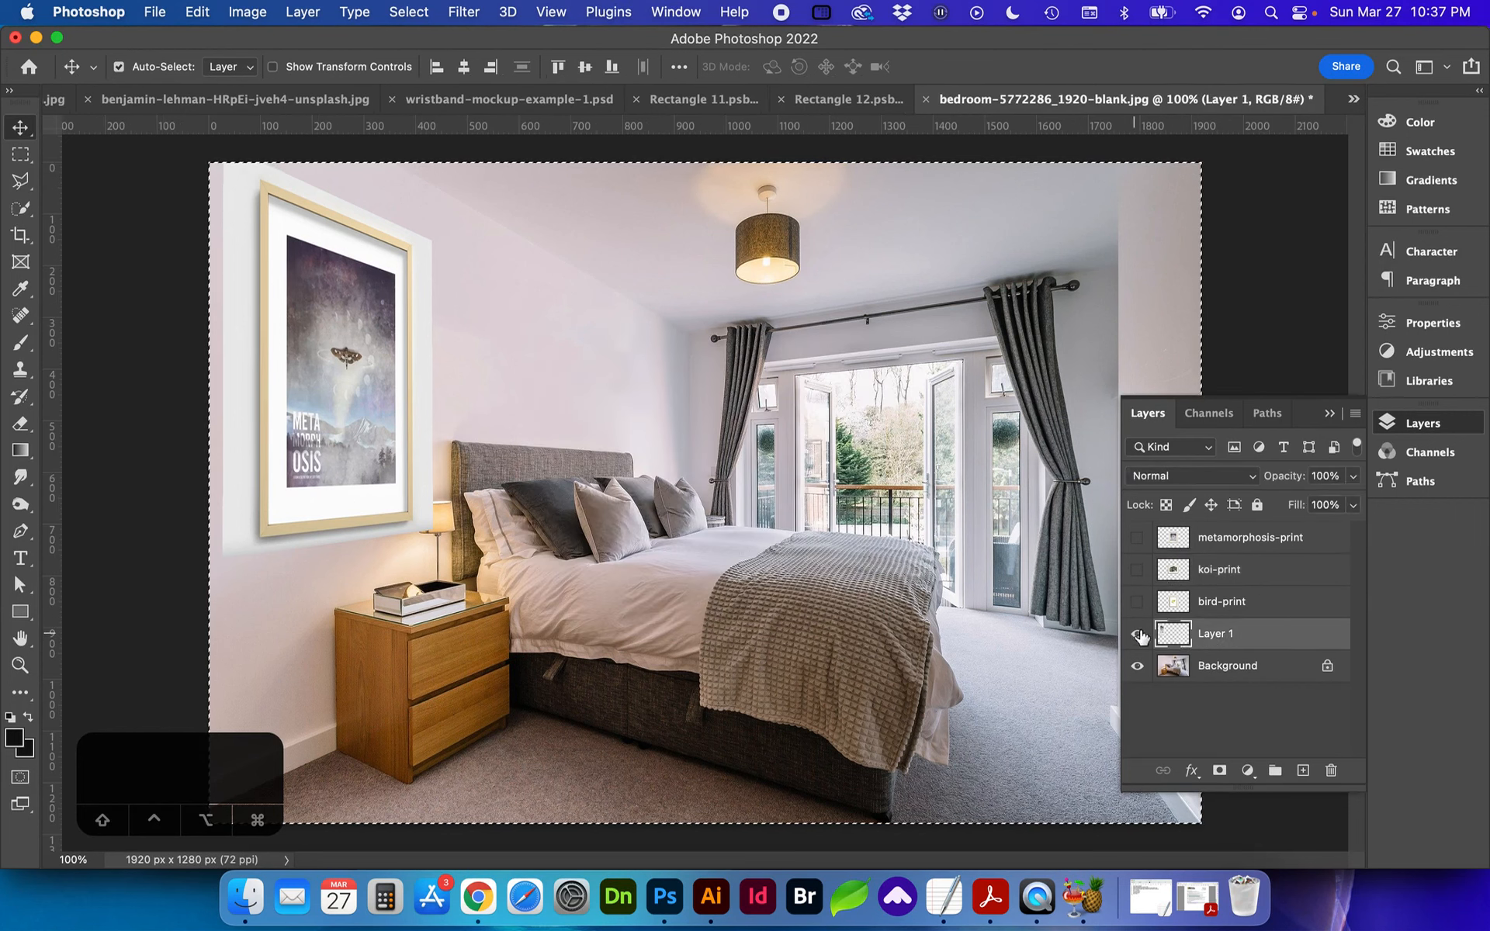
key(super+d)
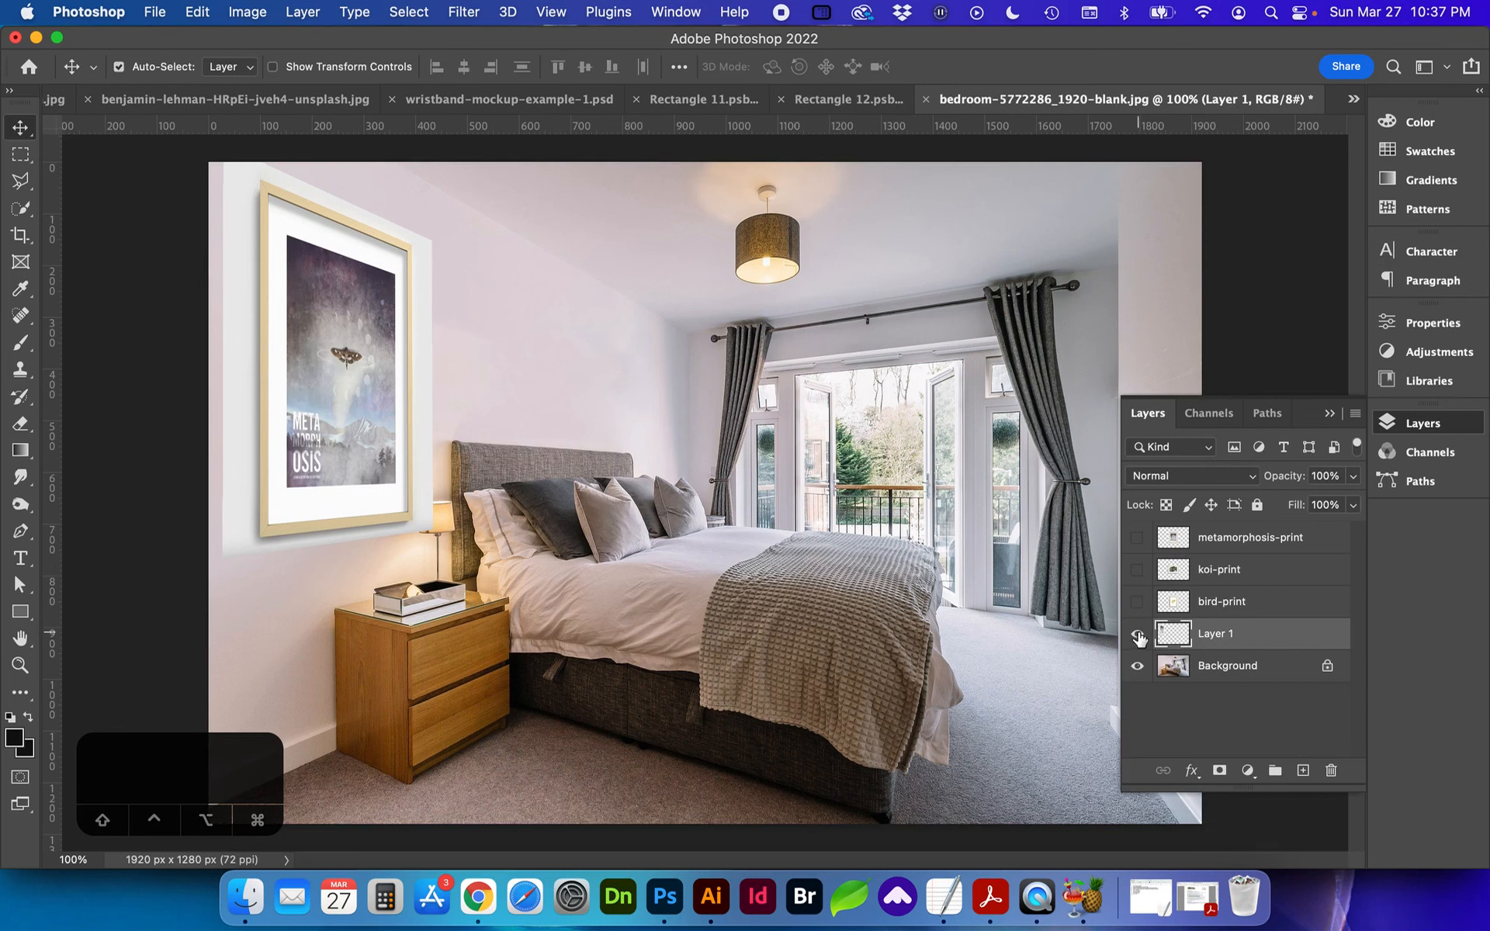
click(464, 12)
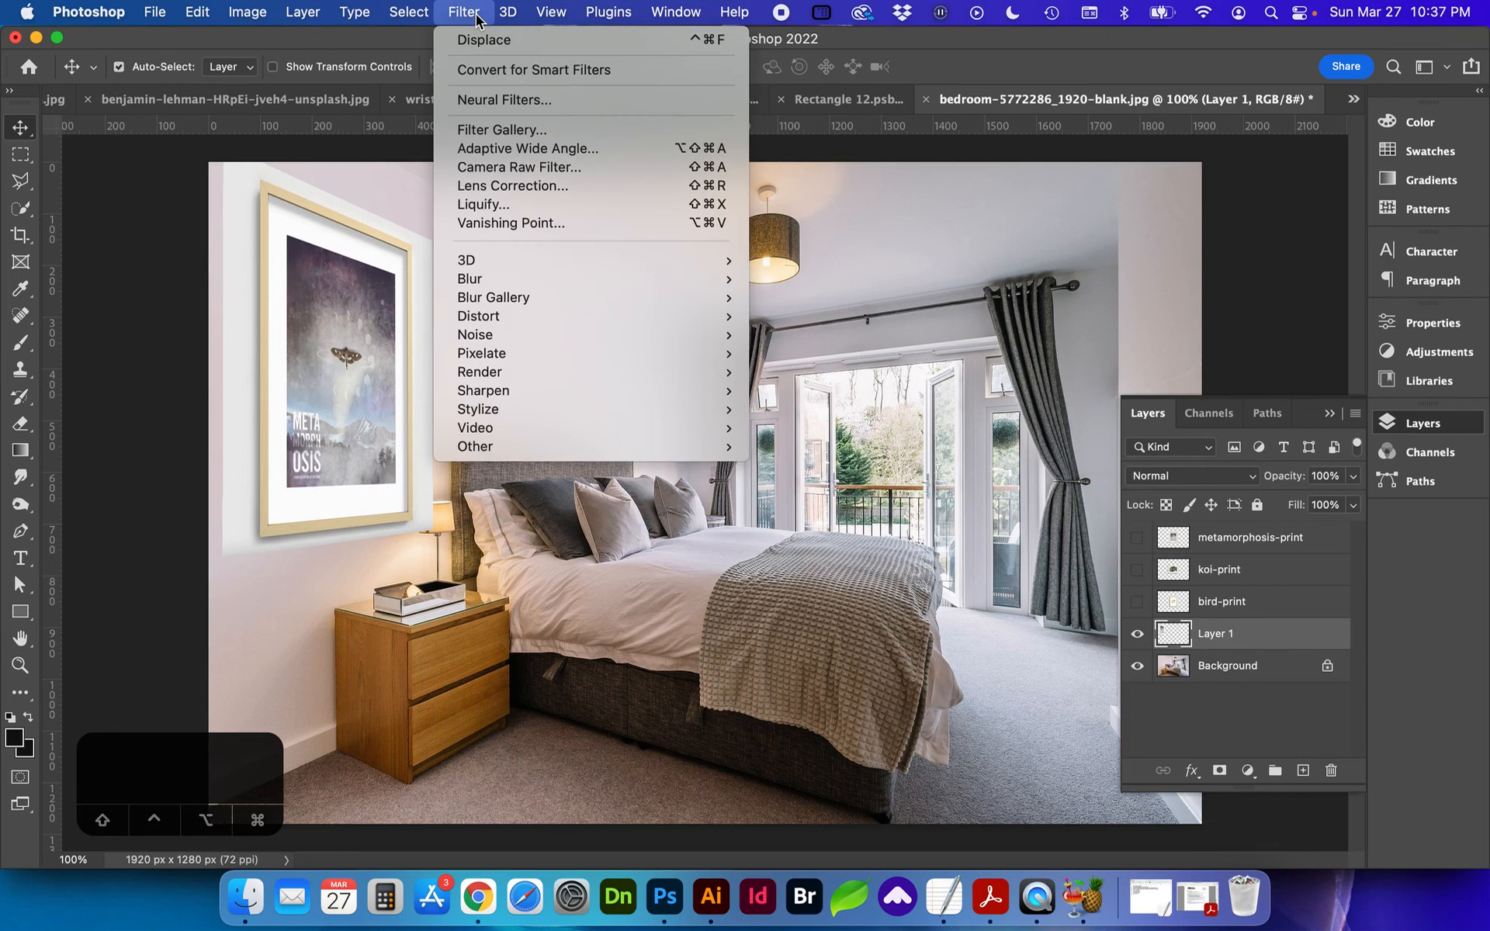
click(495, 222)
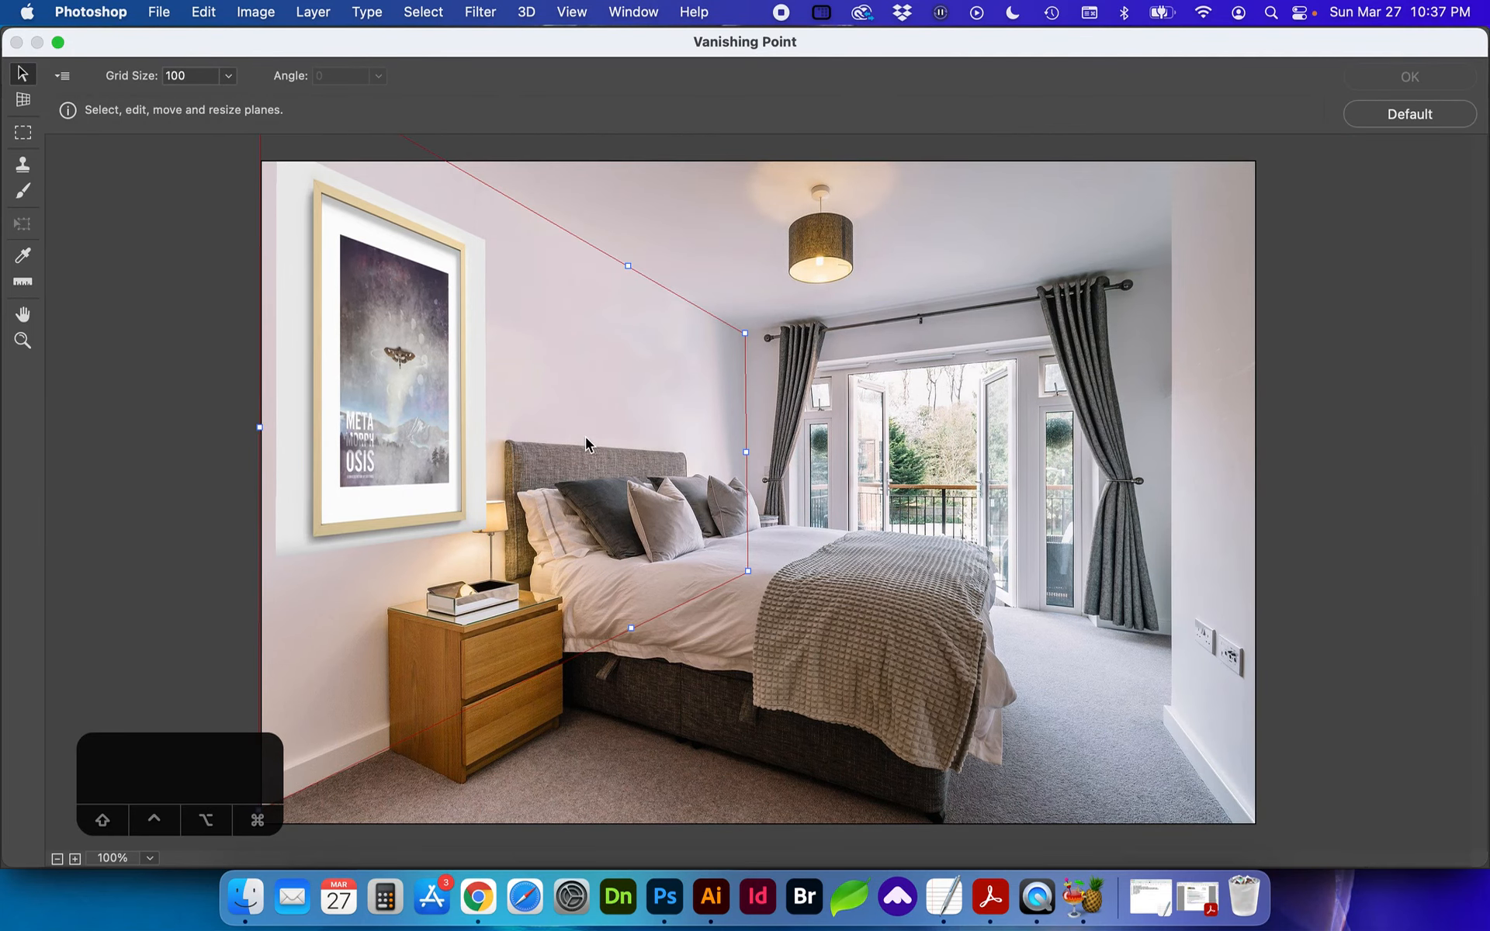
key(super+v)
mouse_move(586, 436)
mouse_down()
mouse_move(658, 404)
mouse_move(687, 413)
mouse_up()
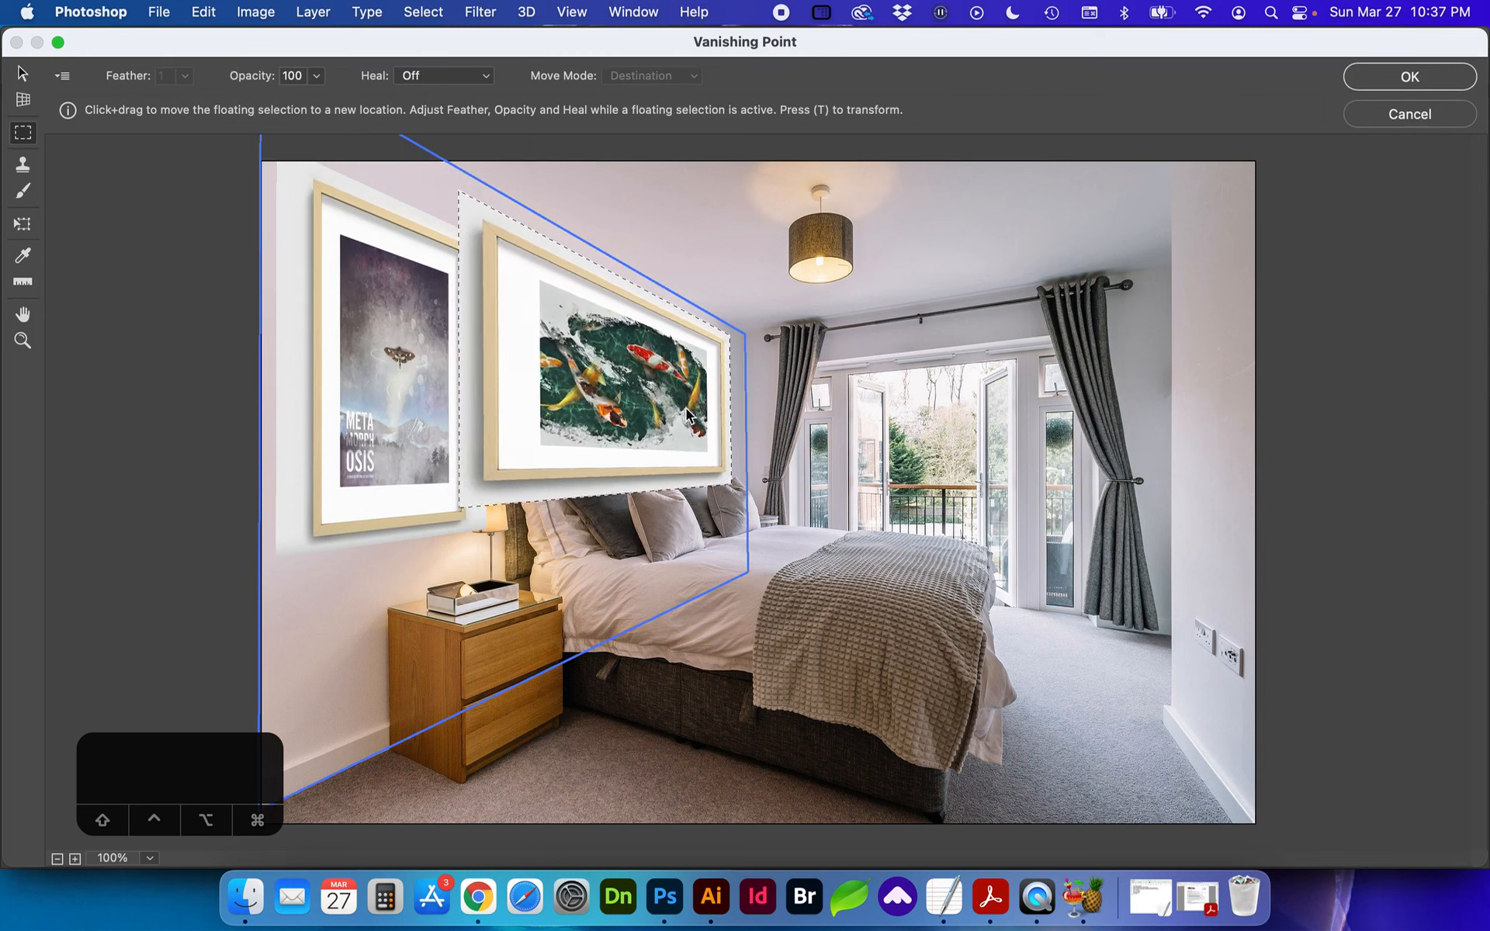
Step: Scale the koi print down, position it above the headboard and apply the Vanishing Point filter
key(t)
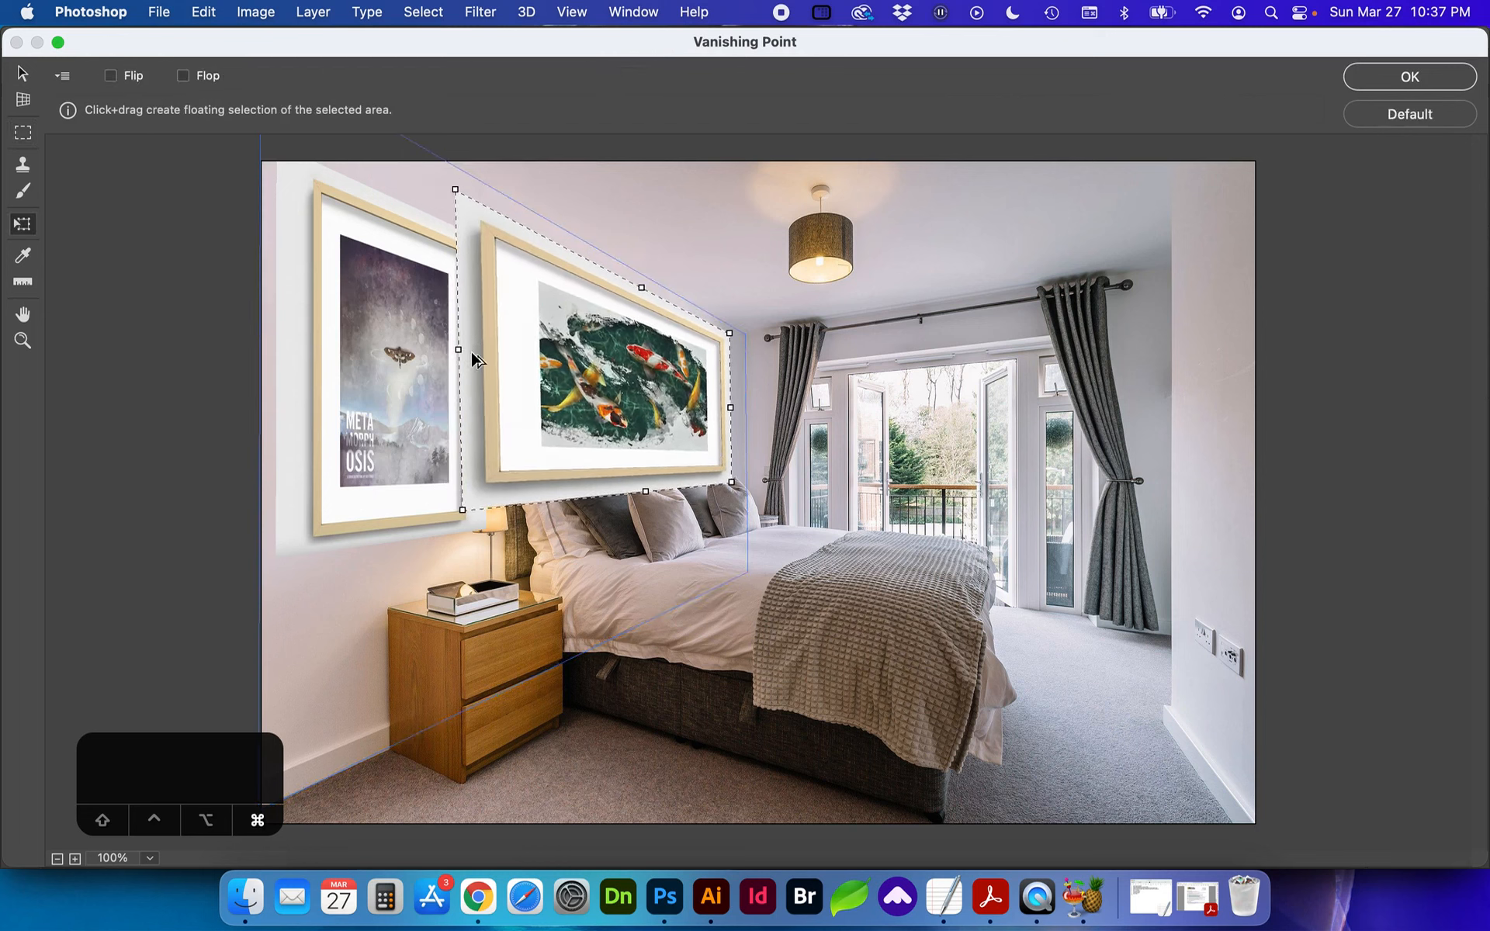
drag(458, 347, 603, 361)
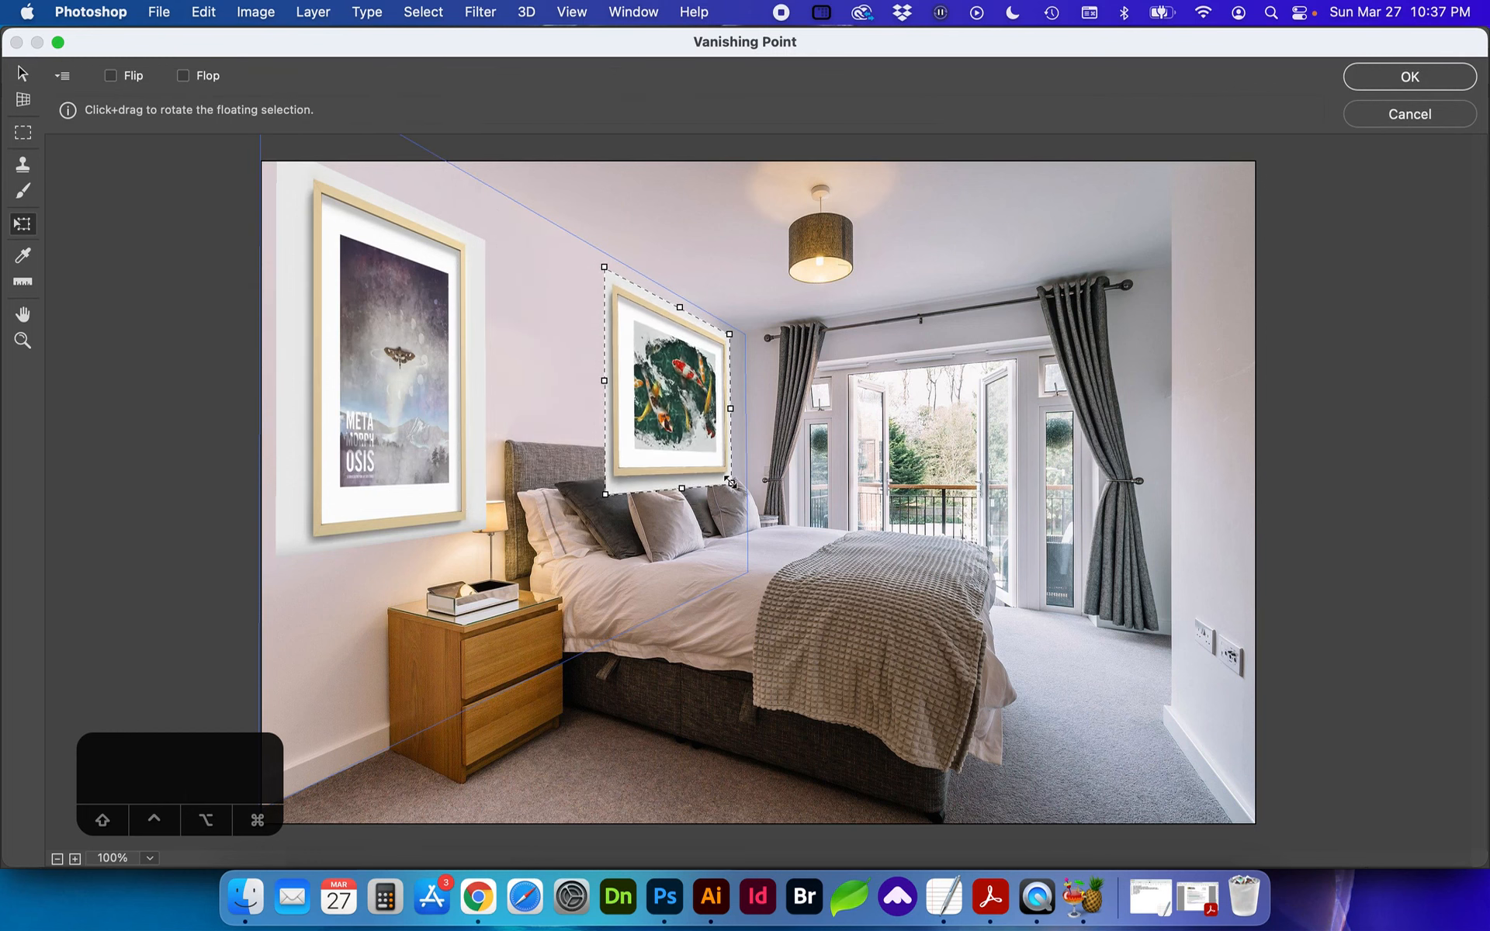
drag(729, 480, 694, 459)
drag(704, 385, 610, 380)
drag(587, 319, 592, 320)
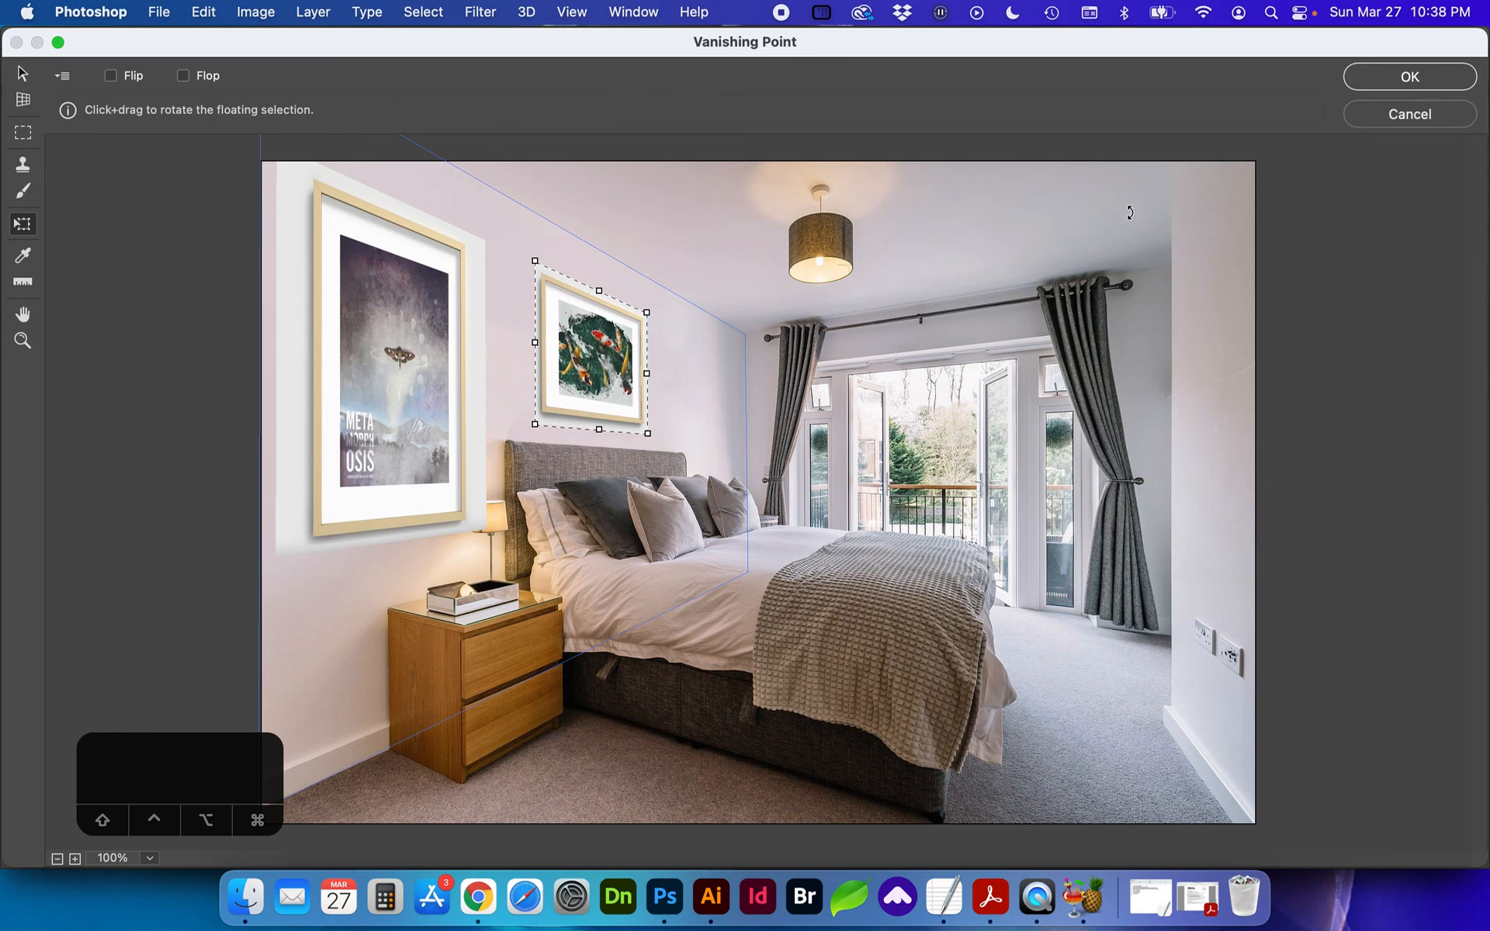
click(1412, 77)
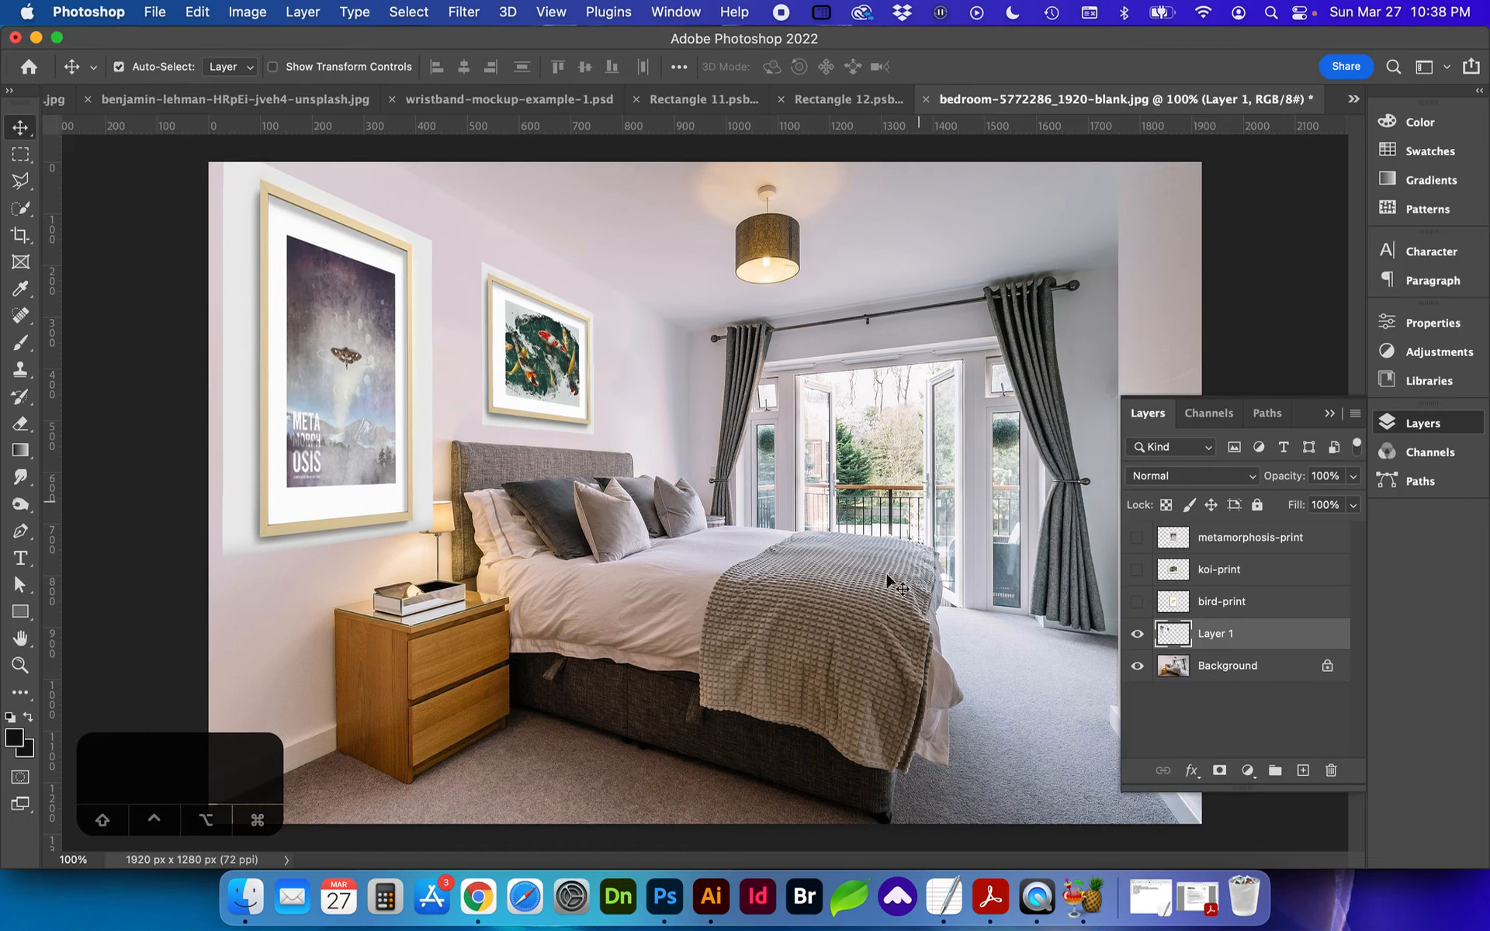
Step: Add a layer mask to Layer 1 and select both picture frames along their outer edges with the Polygonal Lasso
click(1137, 633)
click(1137, 634)
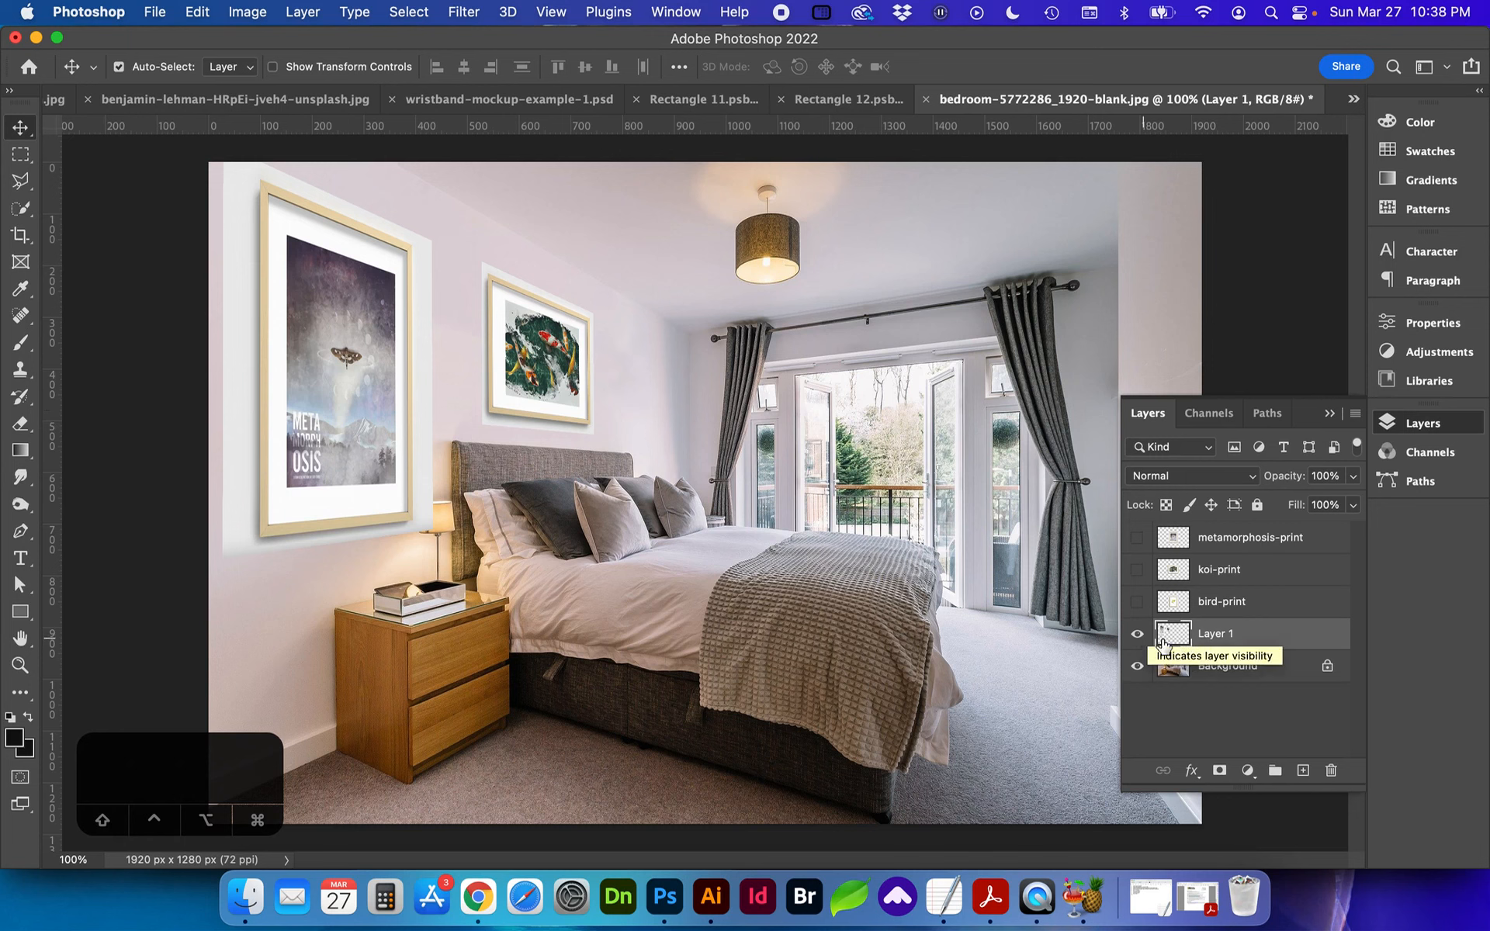
click(1218, 770)
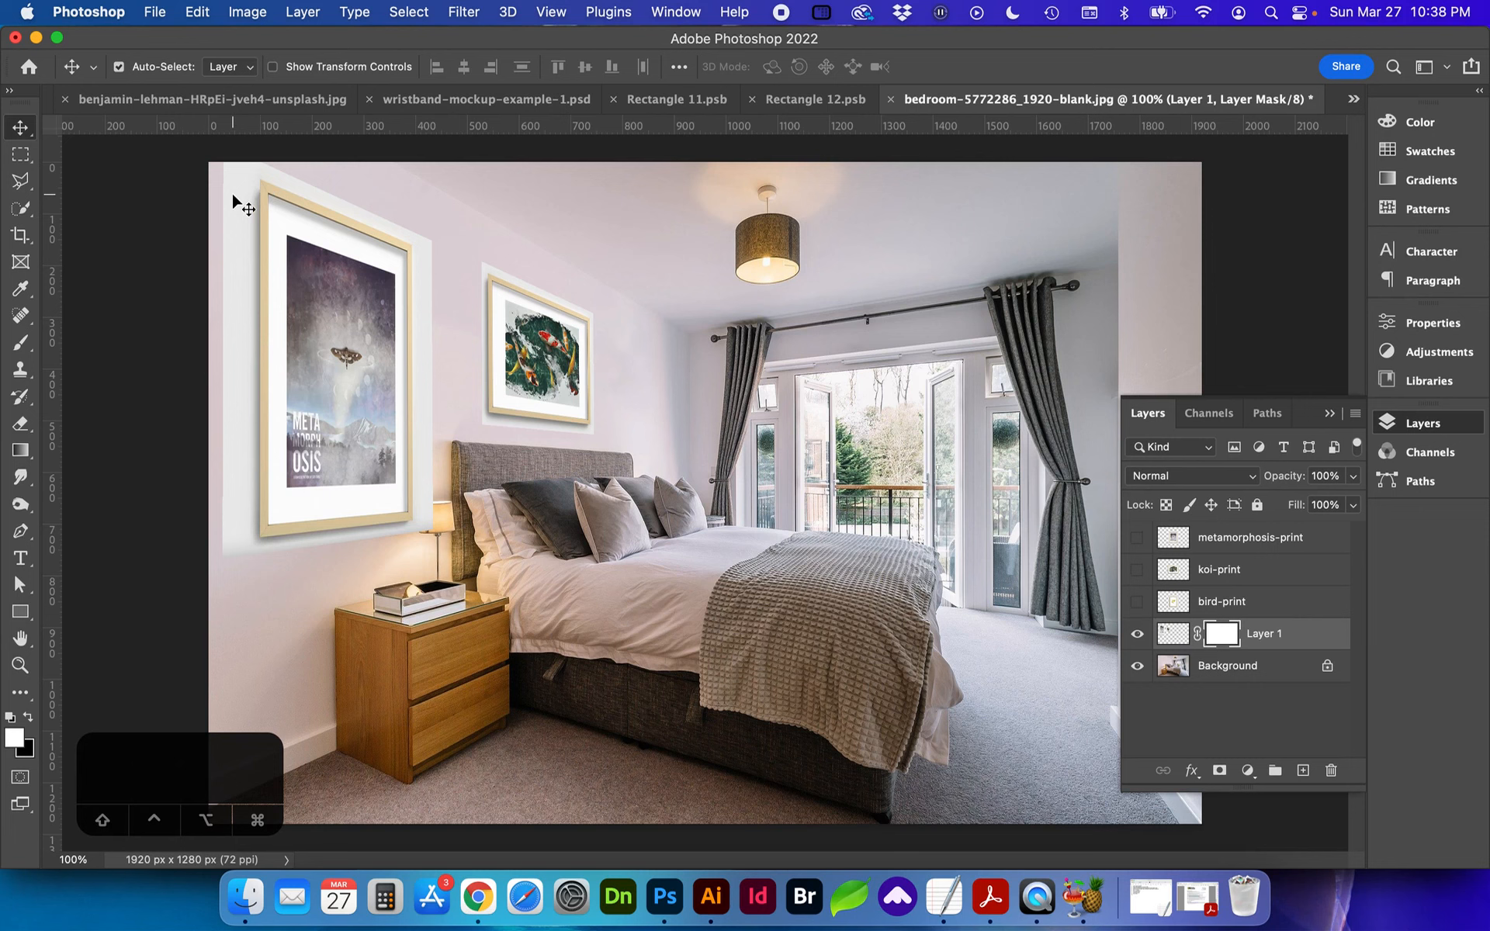
key(l)
click(260, 181)
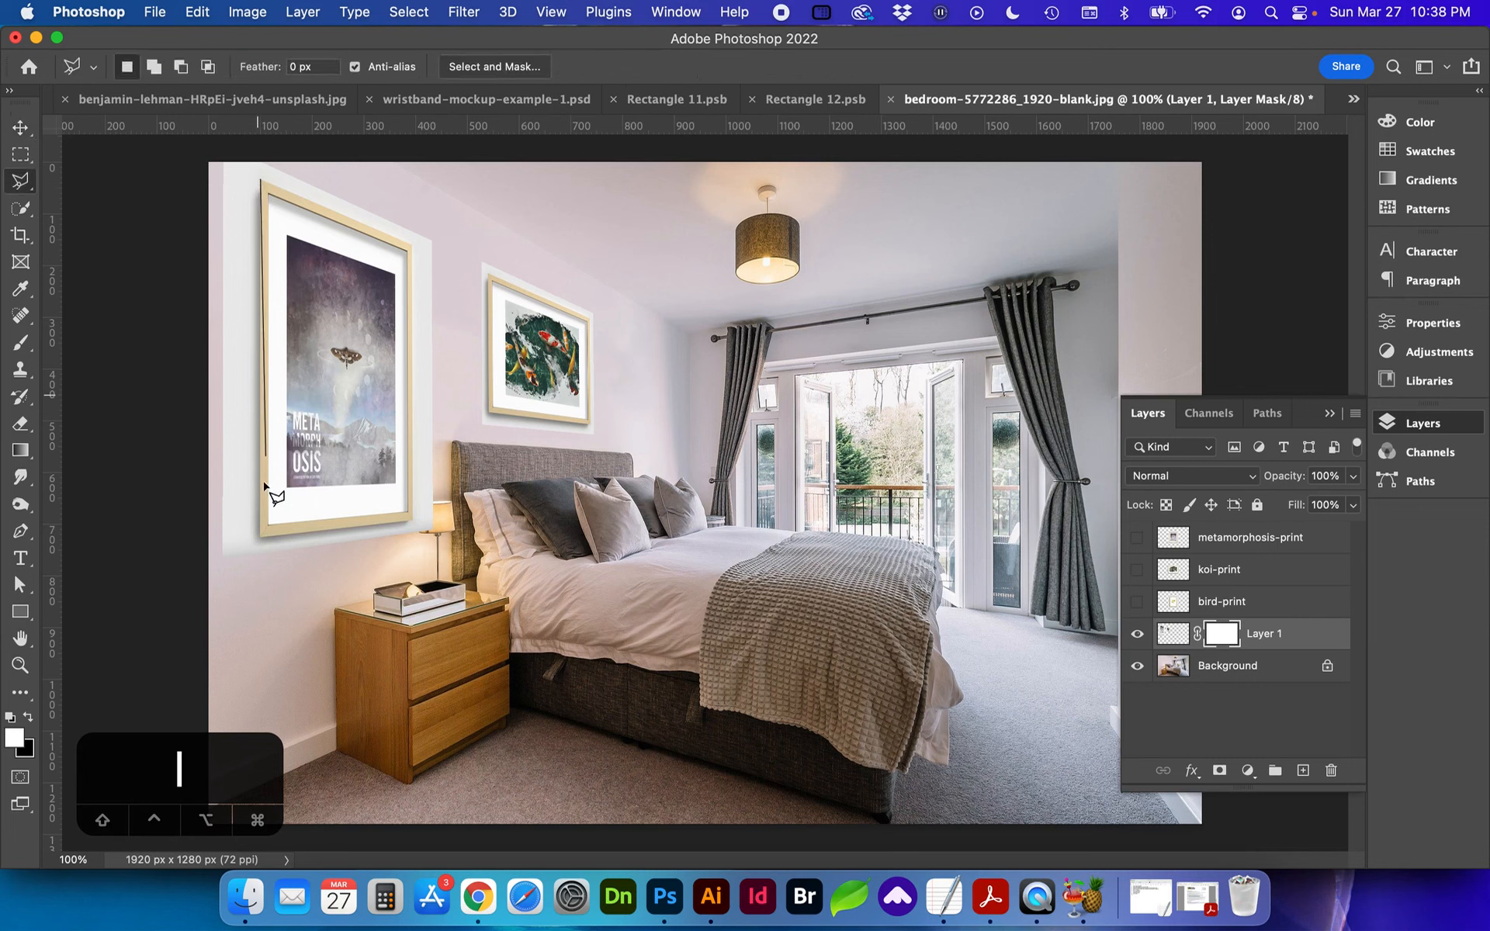
click(259, 535)
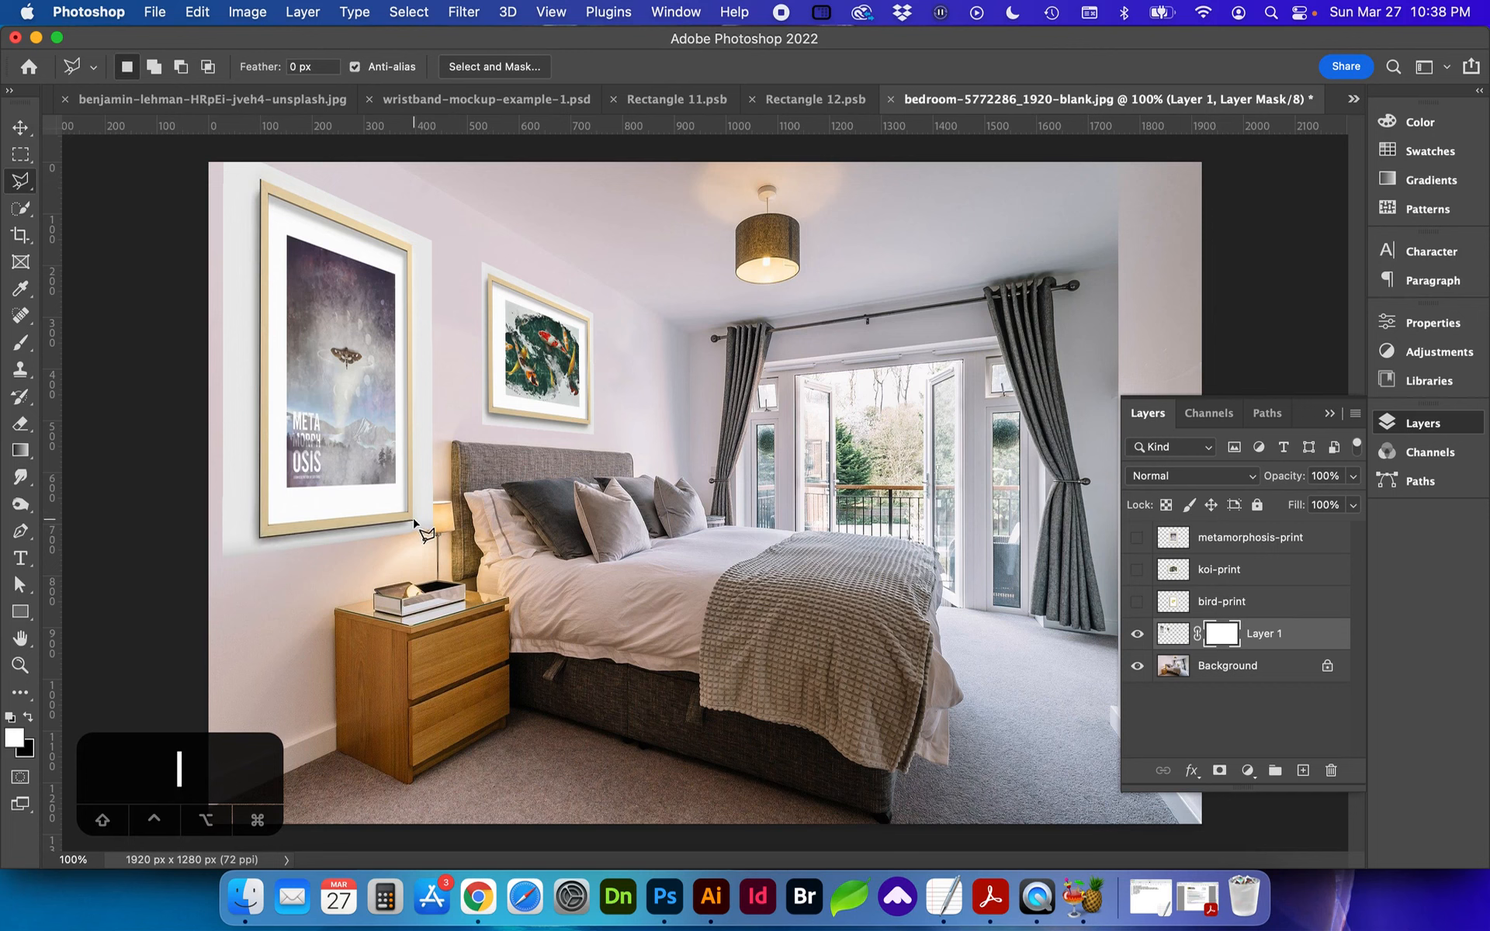
click(414, 521)
click(407, 246)
click(261, 180)
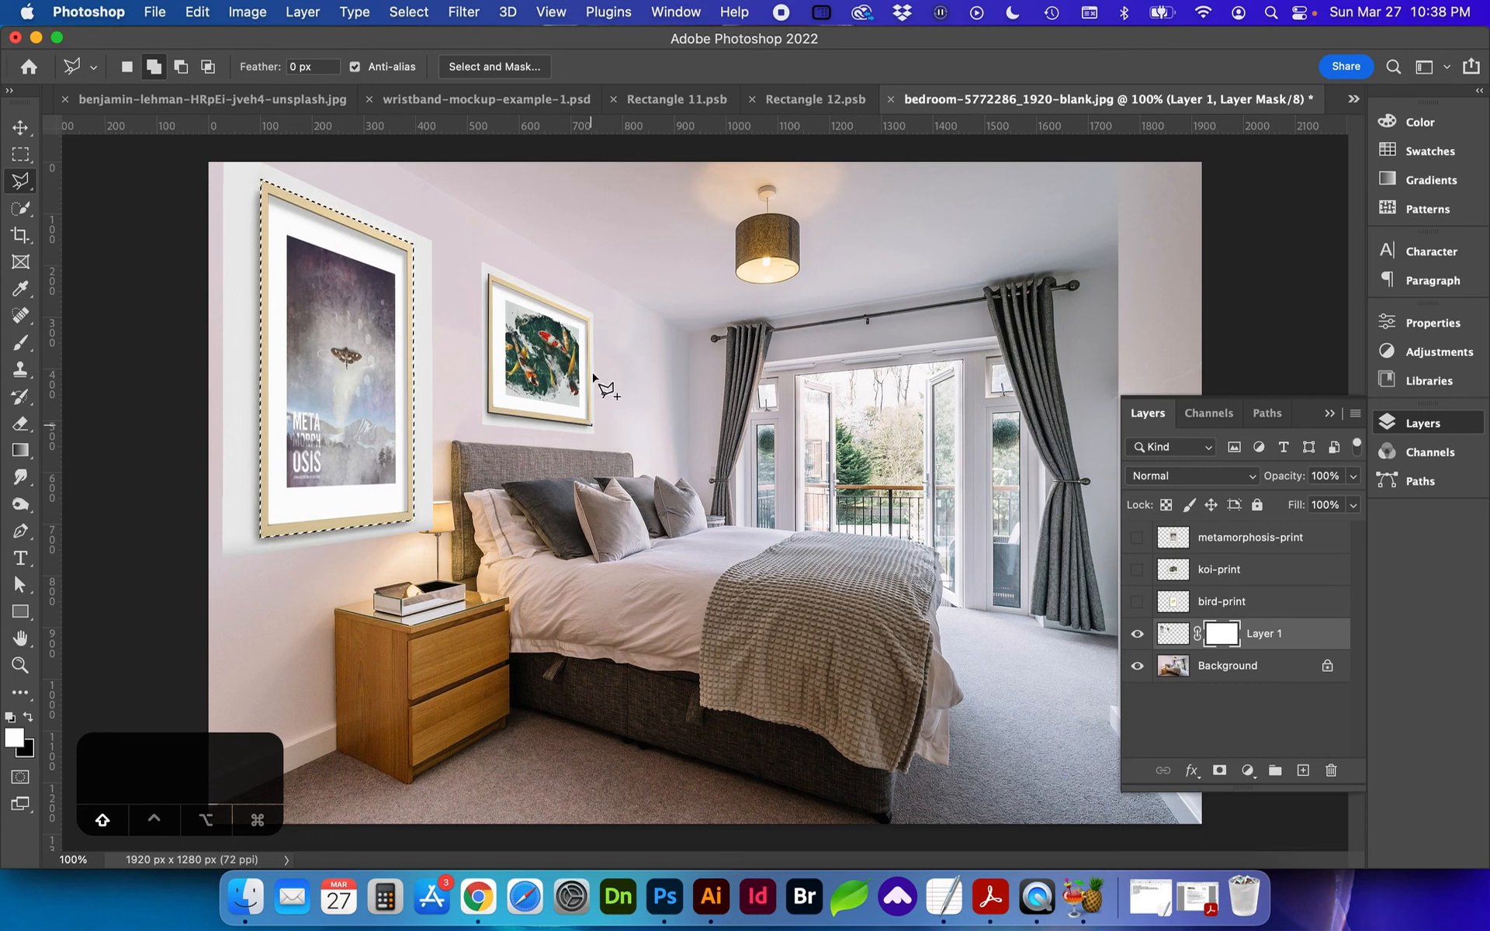
click(488, 276)
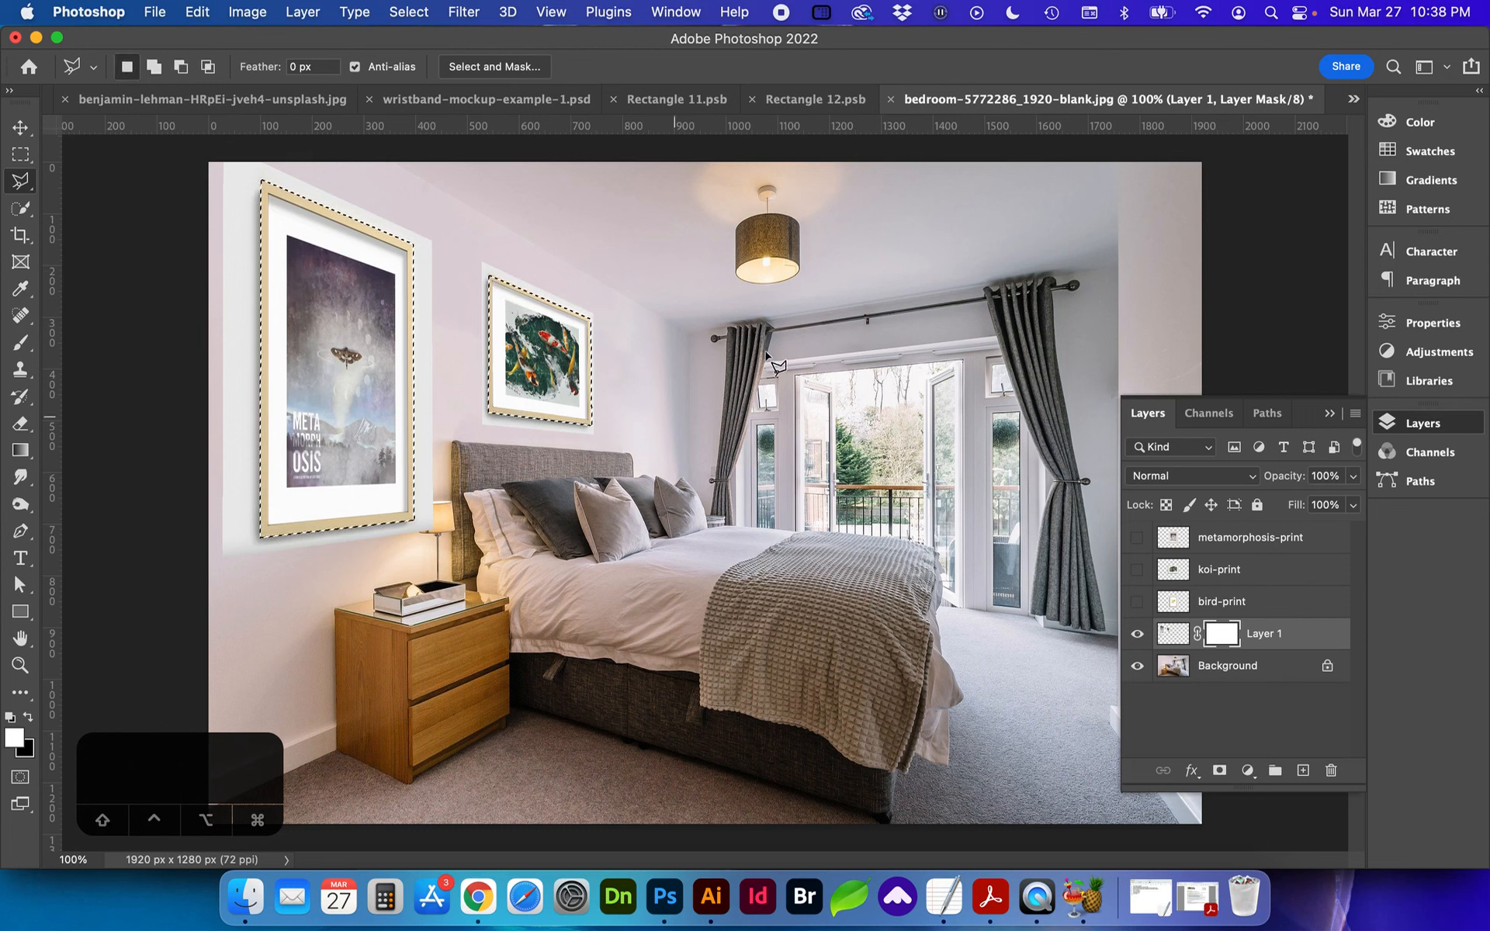
Step: Invert the selection, fill it with black on Layer 1's mask to hide the pale surrounds, and deselect
click(409, 11)
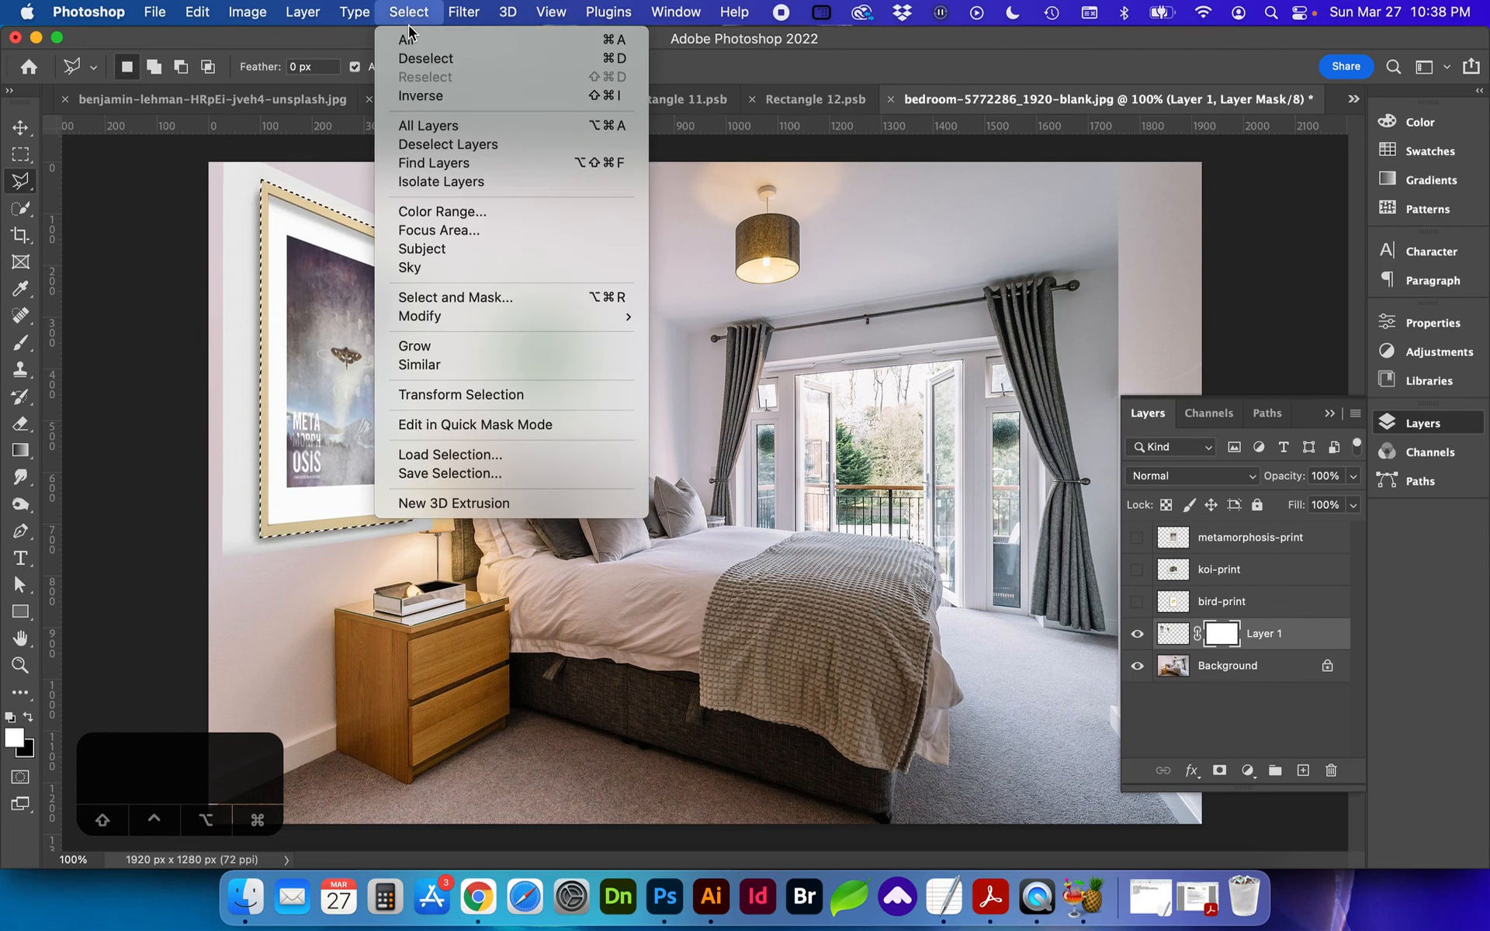
click(439, 95)
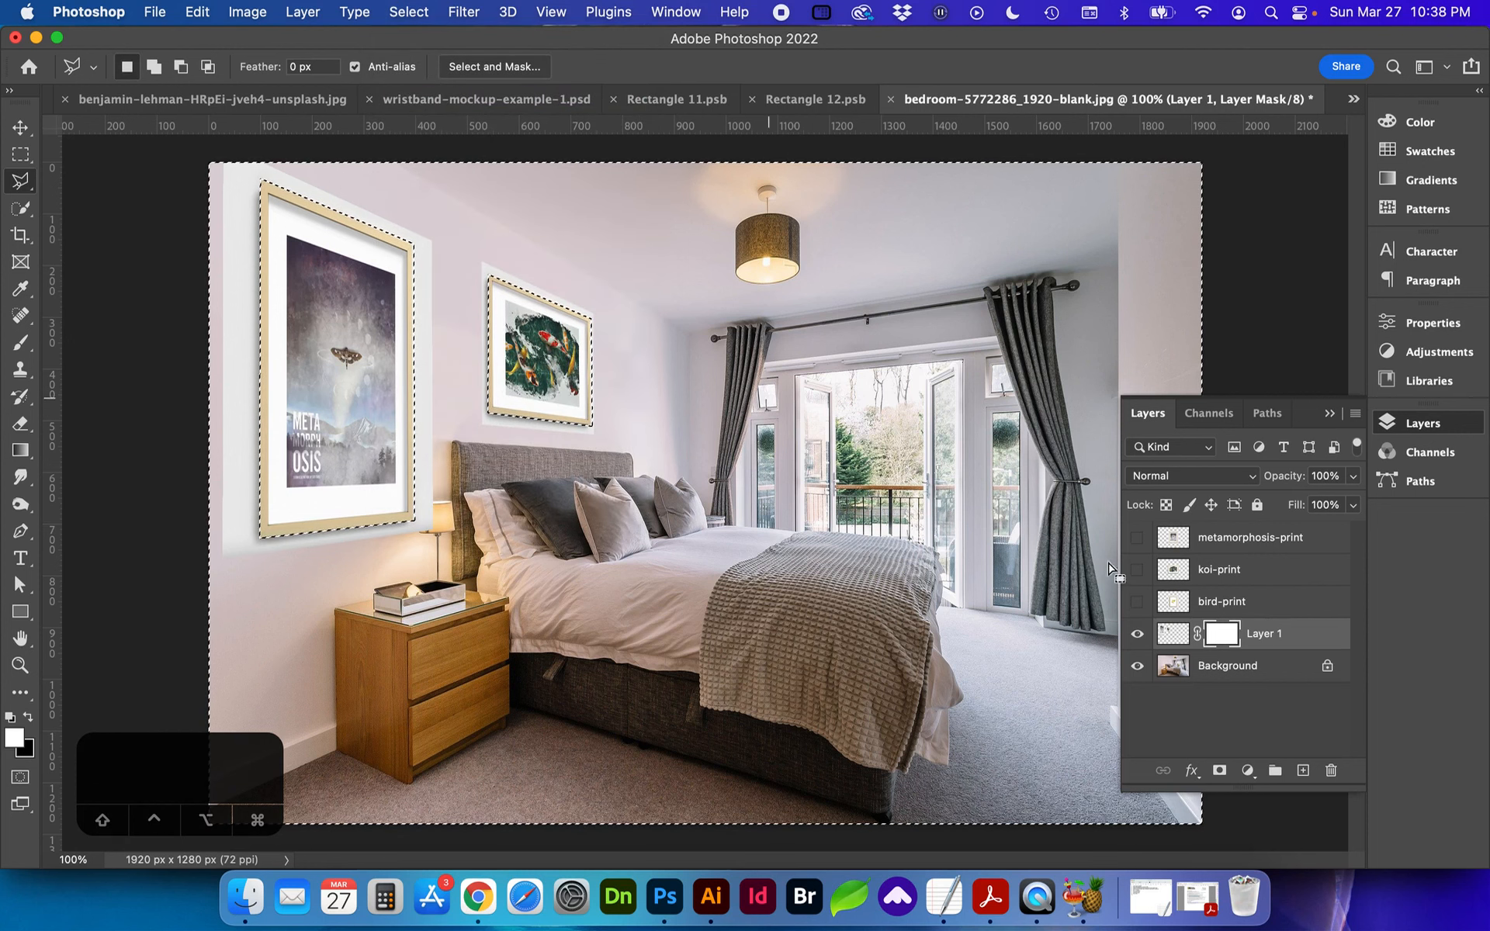
key(BackSpace)
key(super+d)
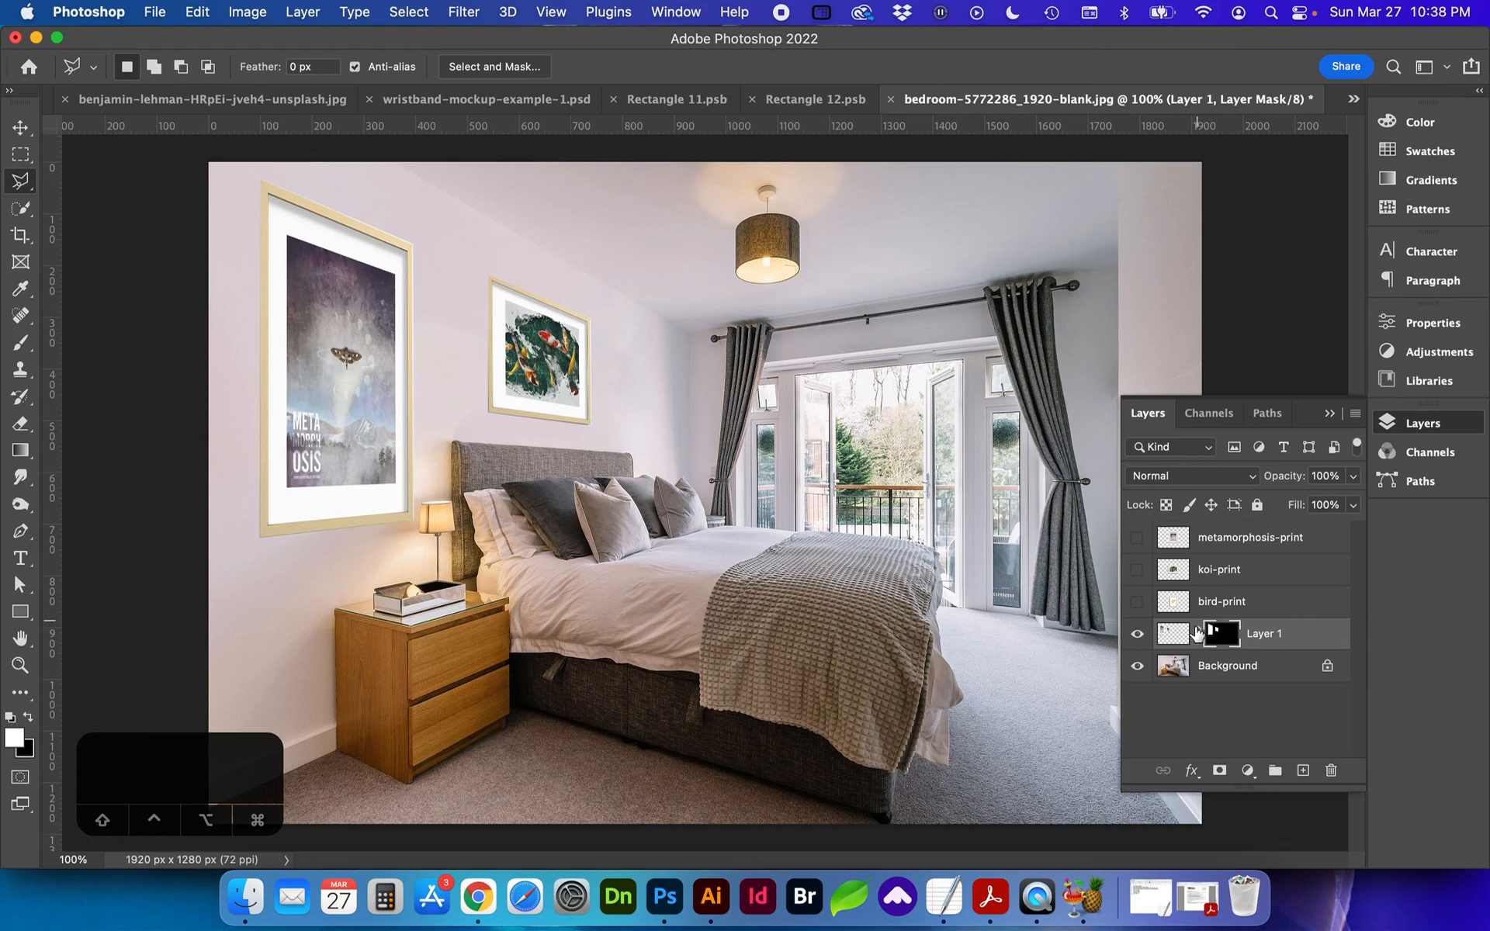
Step: Give Layer 1 a Multiply drop shadow with 20% opacity, 34° angle, 11 px distance and 16 px size
click(1262, 642)
click(1190, 771)
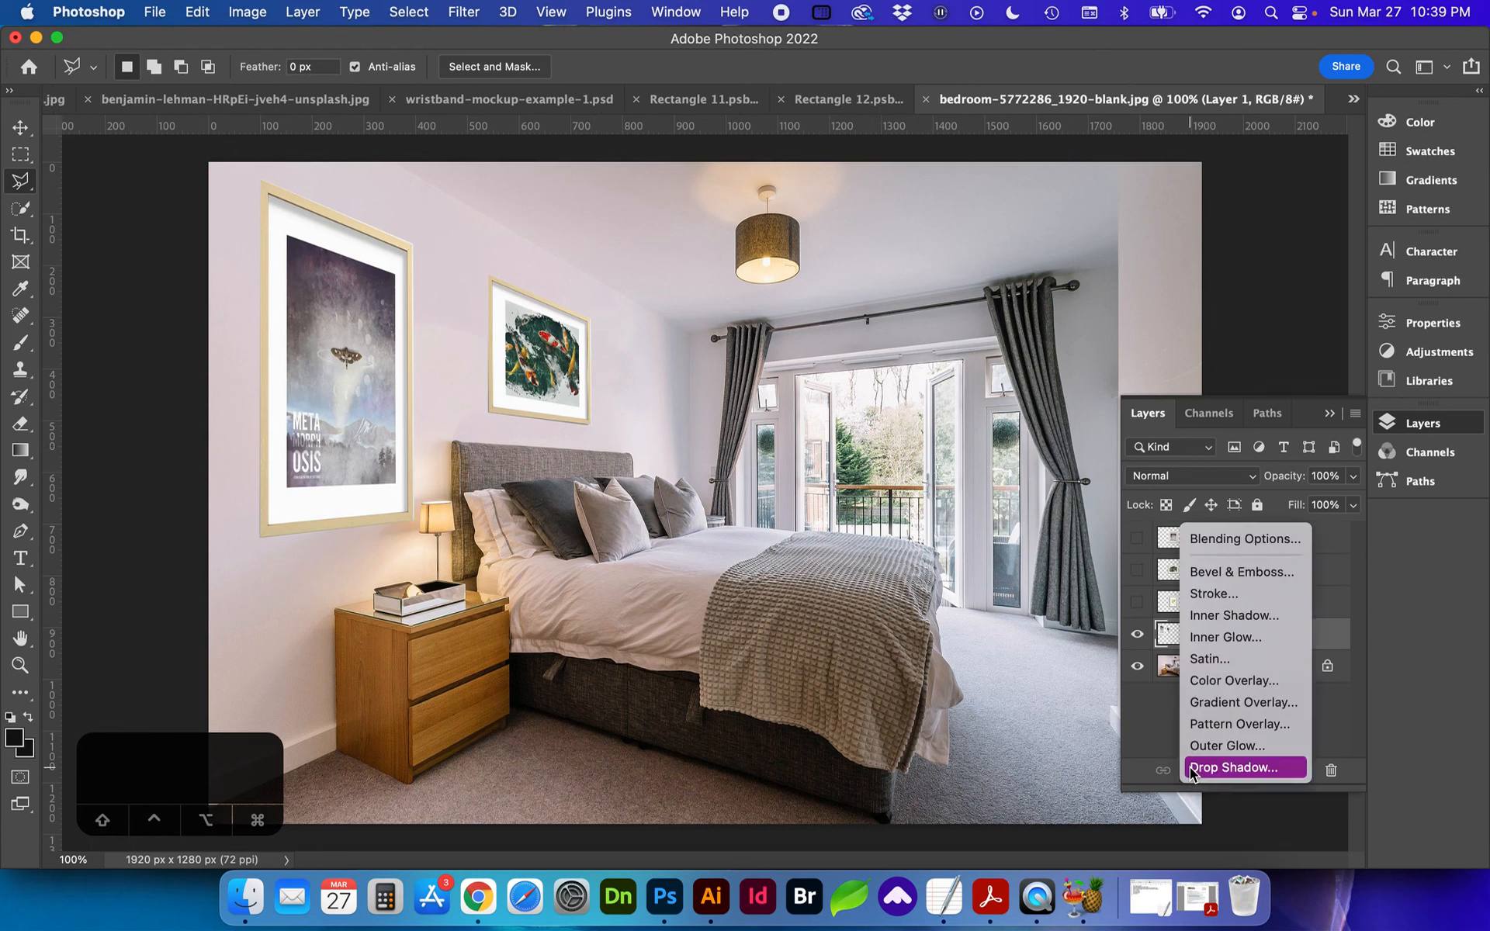
click(1189, 772)
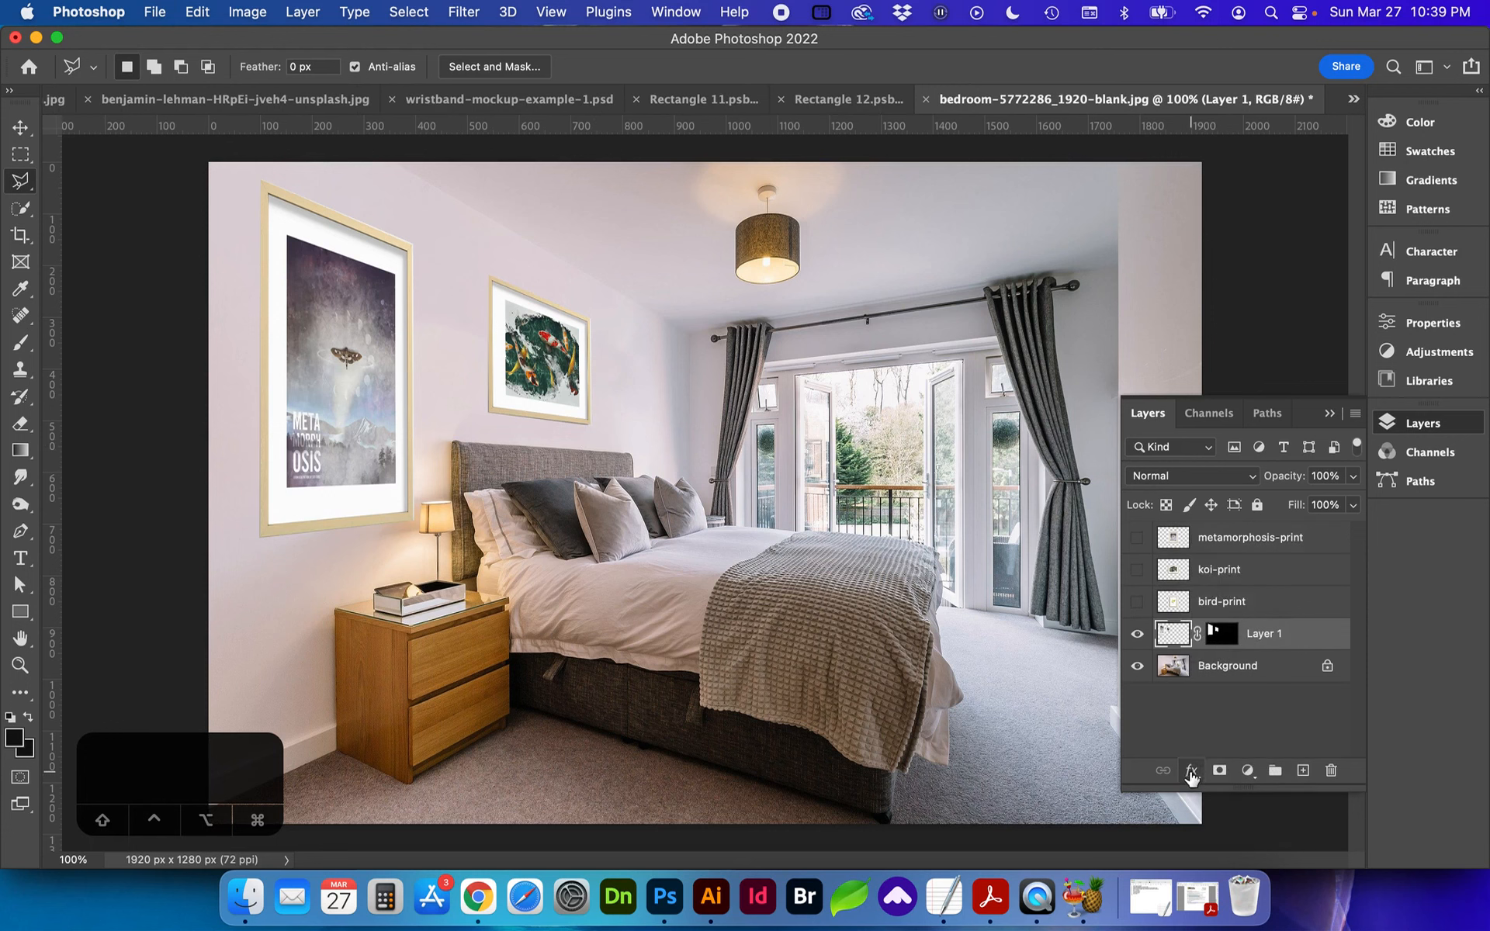
click(1191, 772)
click(1210, 768)
drag(1090, 165, 990, 383)
mouse_move(919, 508)
mouse_down()
mouse_move(910, 551)
mouse_move(919, 484)
mouse_up()
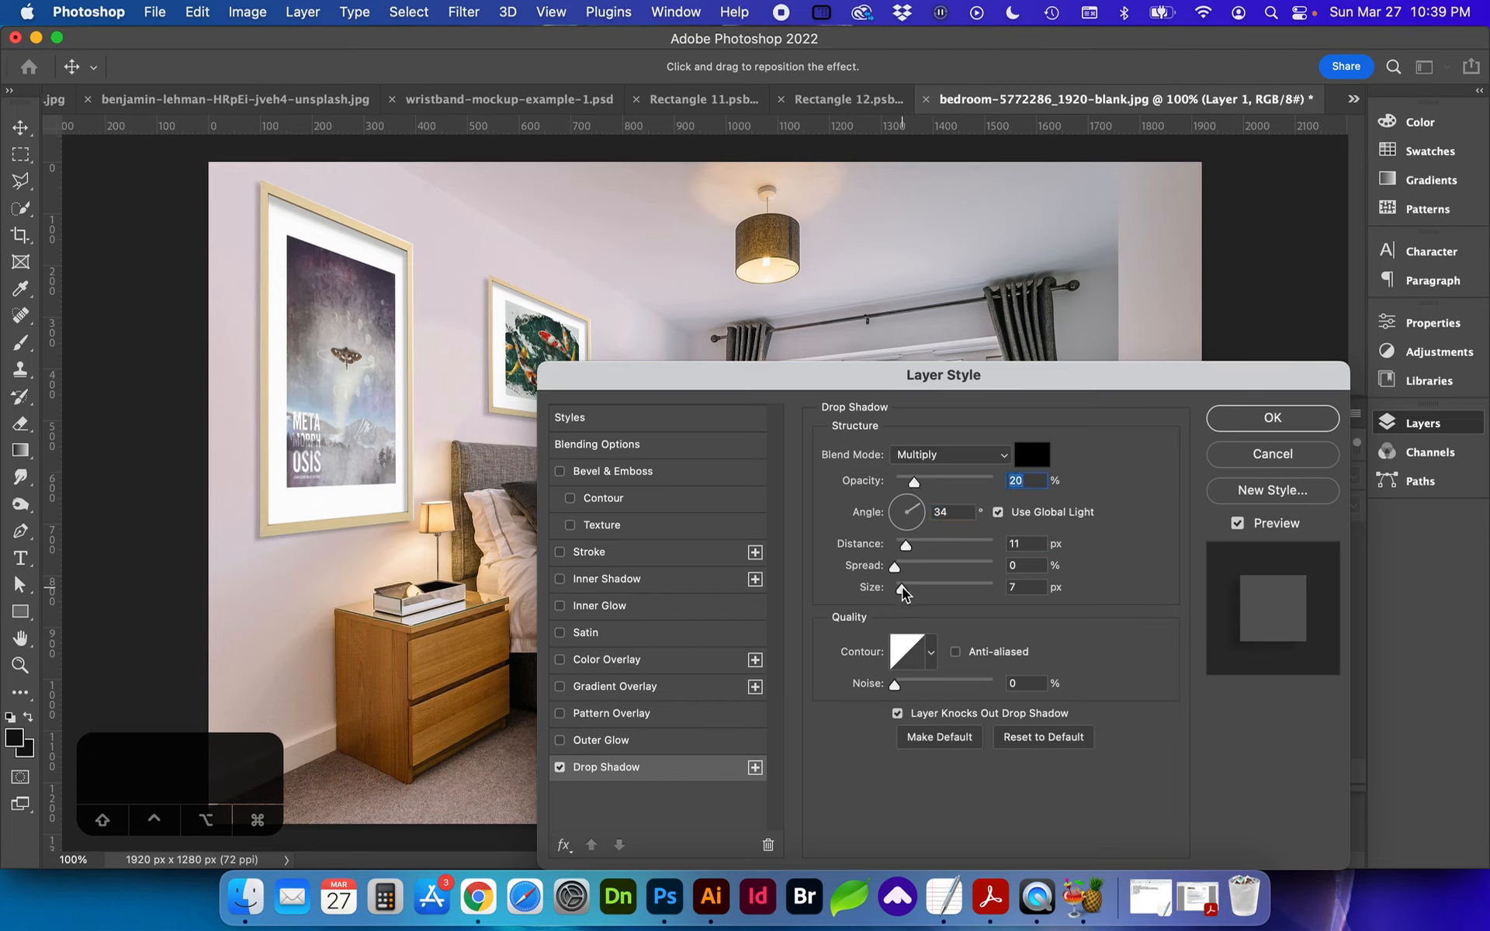
drag(901, 589, 907, 592)
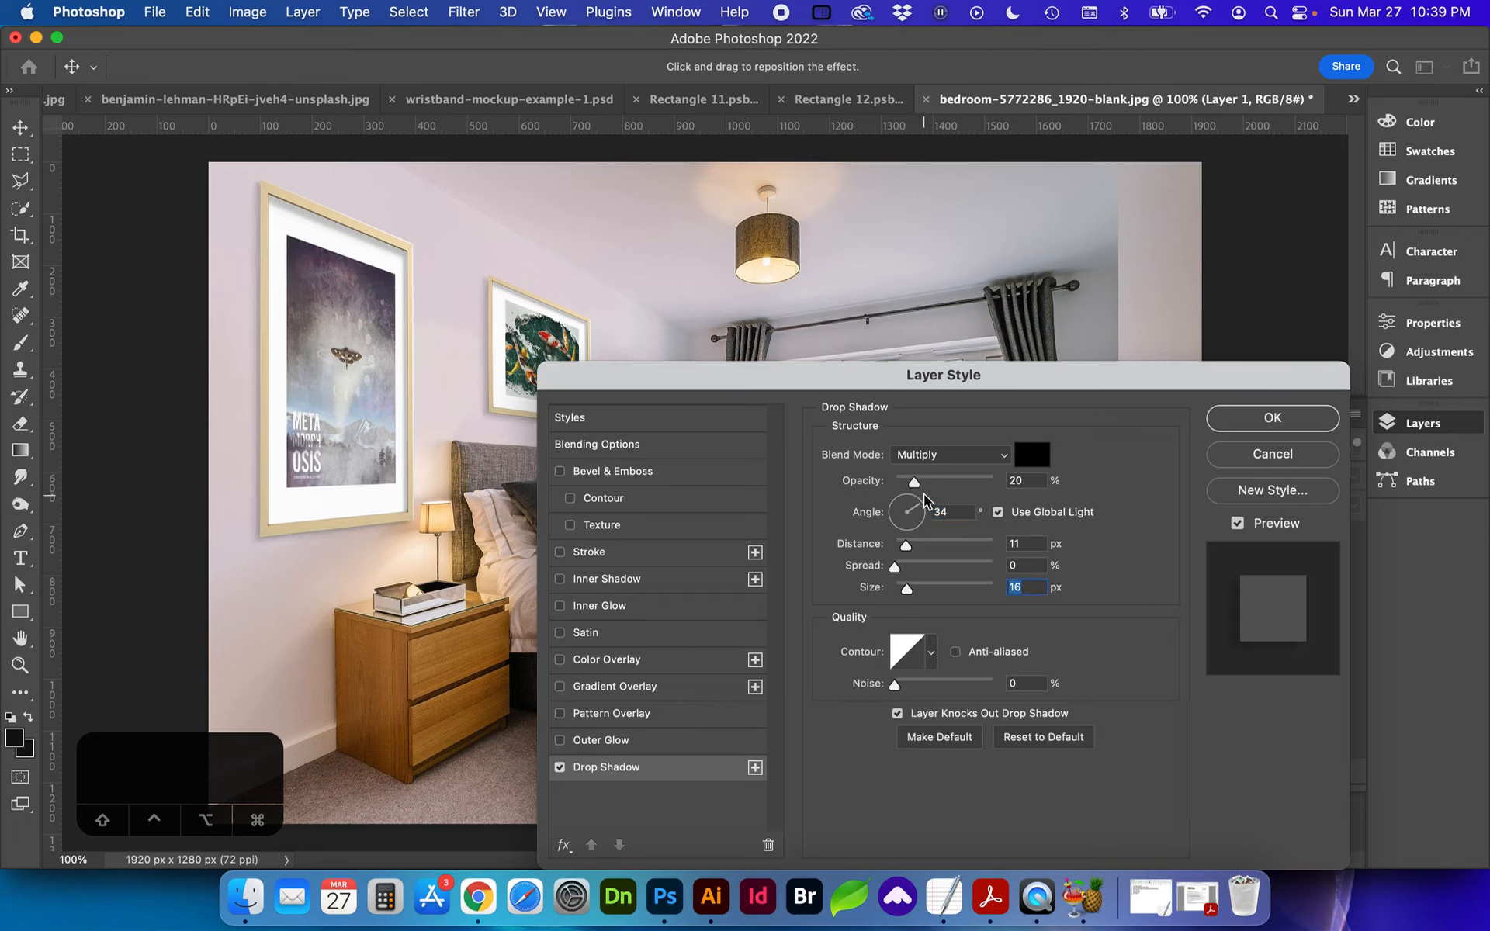
Step: Duplicate the drop shadow, setting the upper one to 13 px size and the lower one to 22 px distance and 9% opacity
click(754, 767)
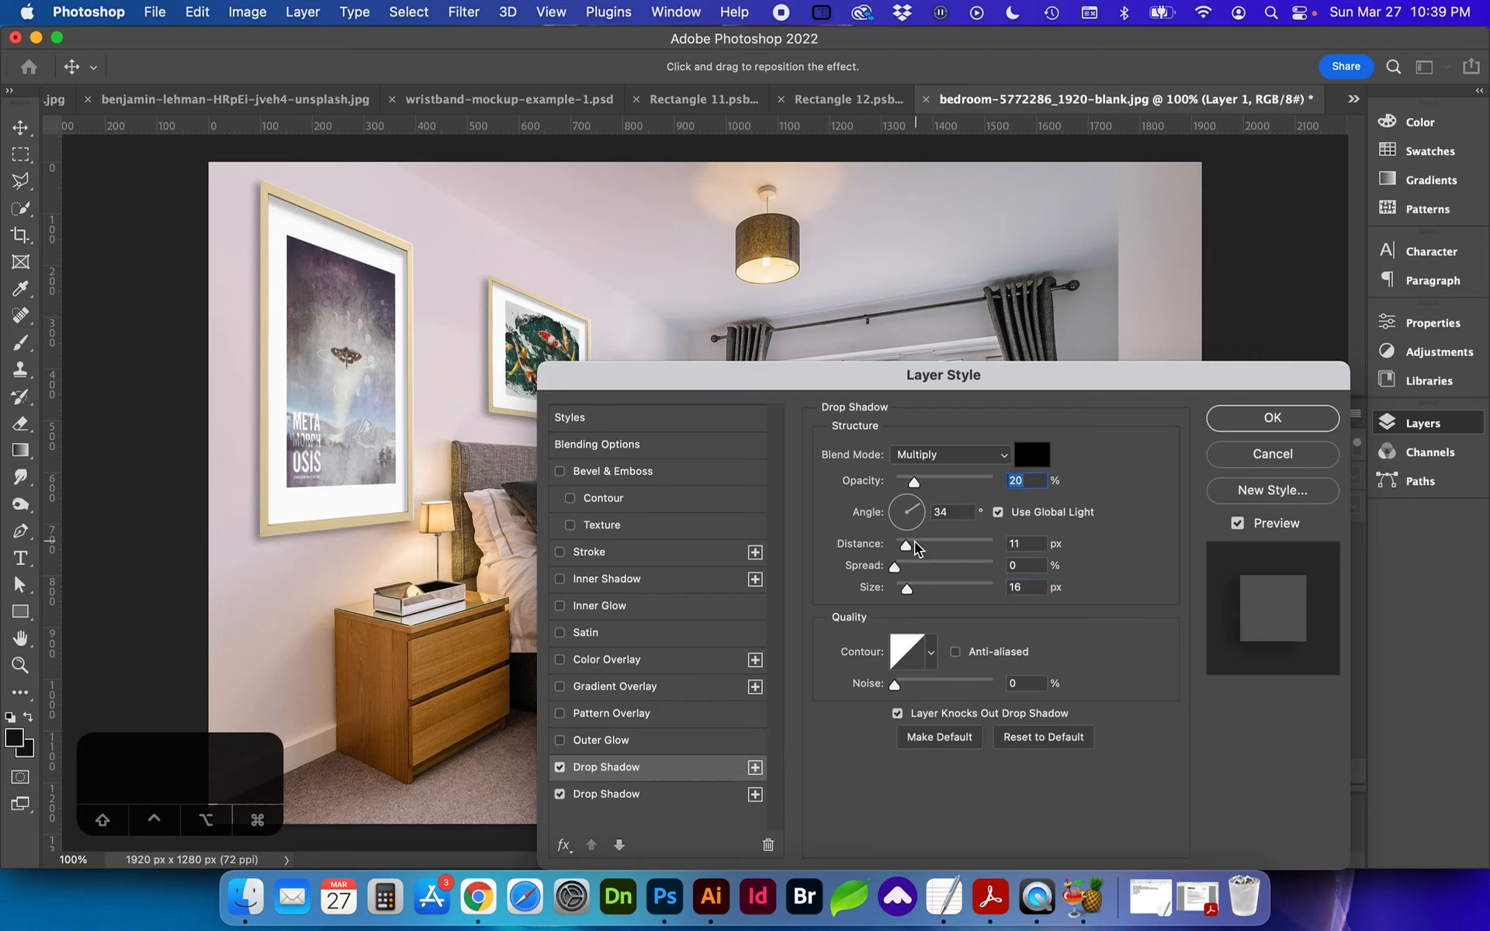
drag(905, 591, 902, 594)
click(690, 792)
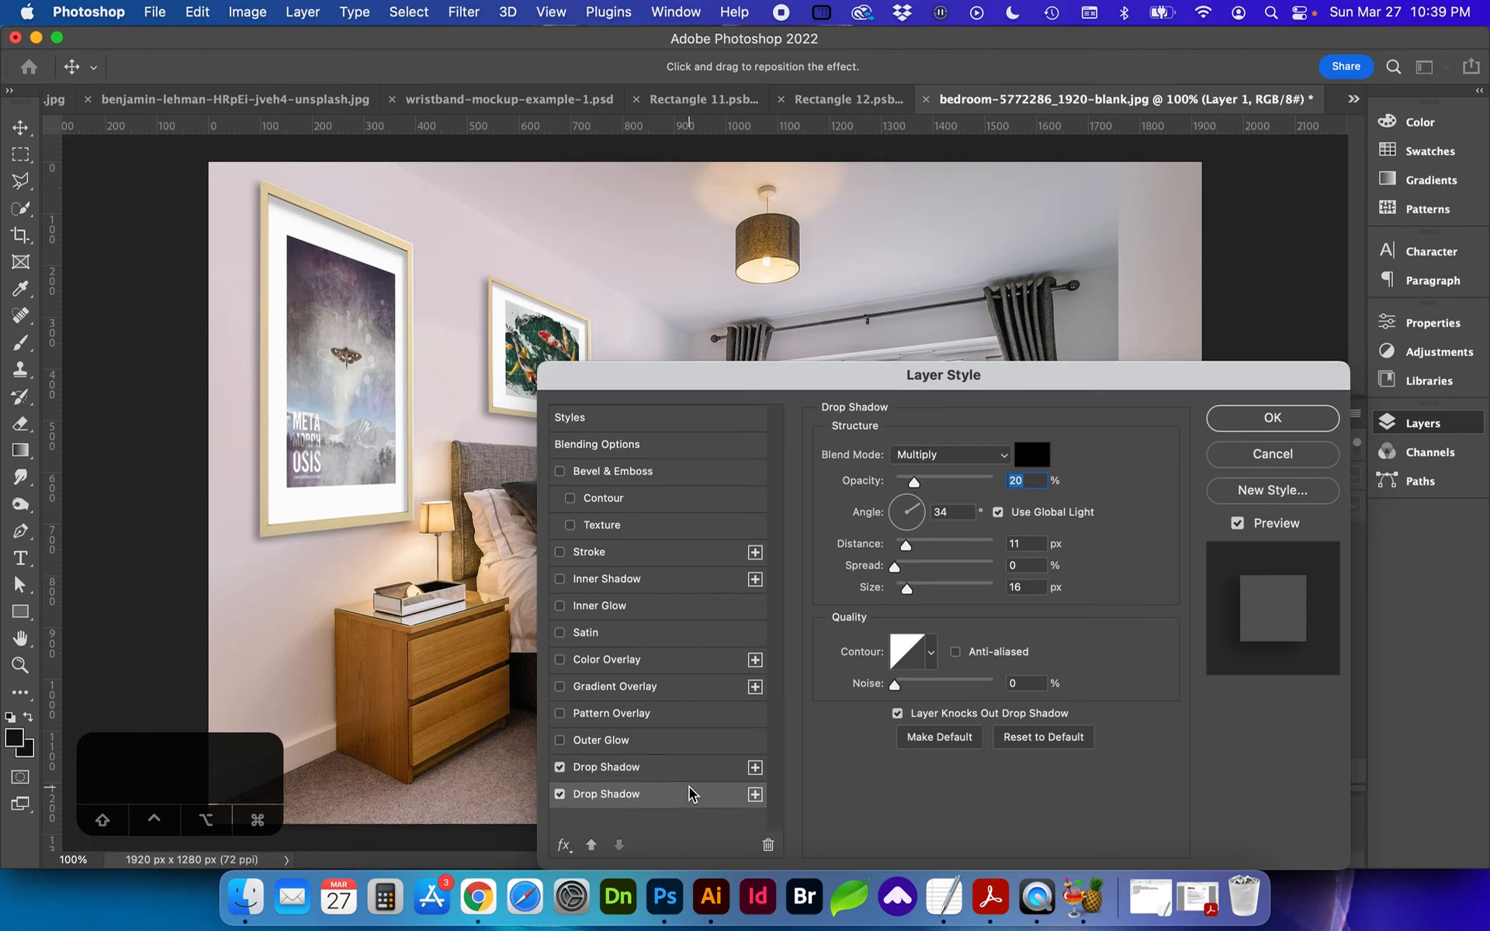
click(560, 793)
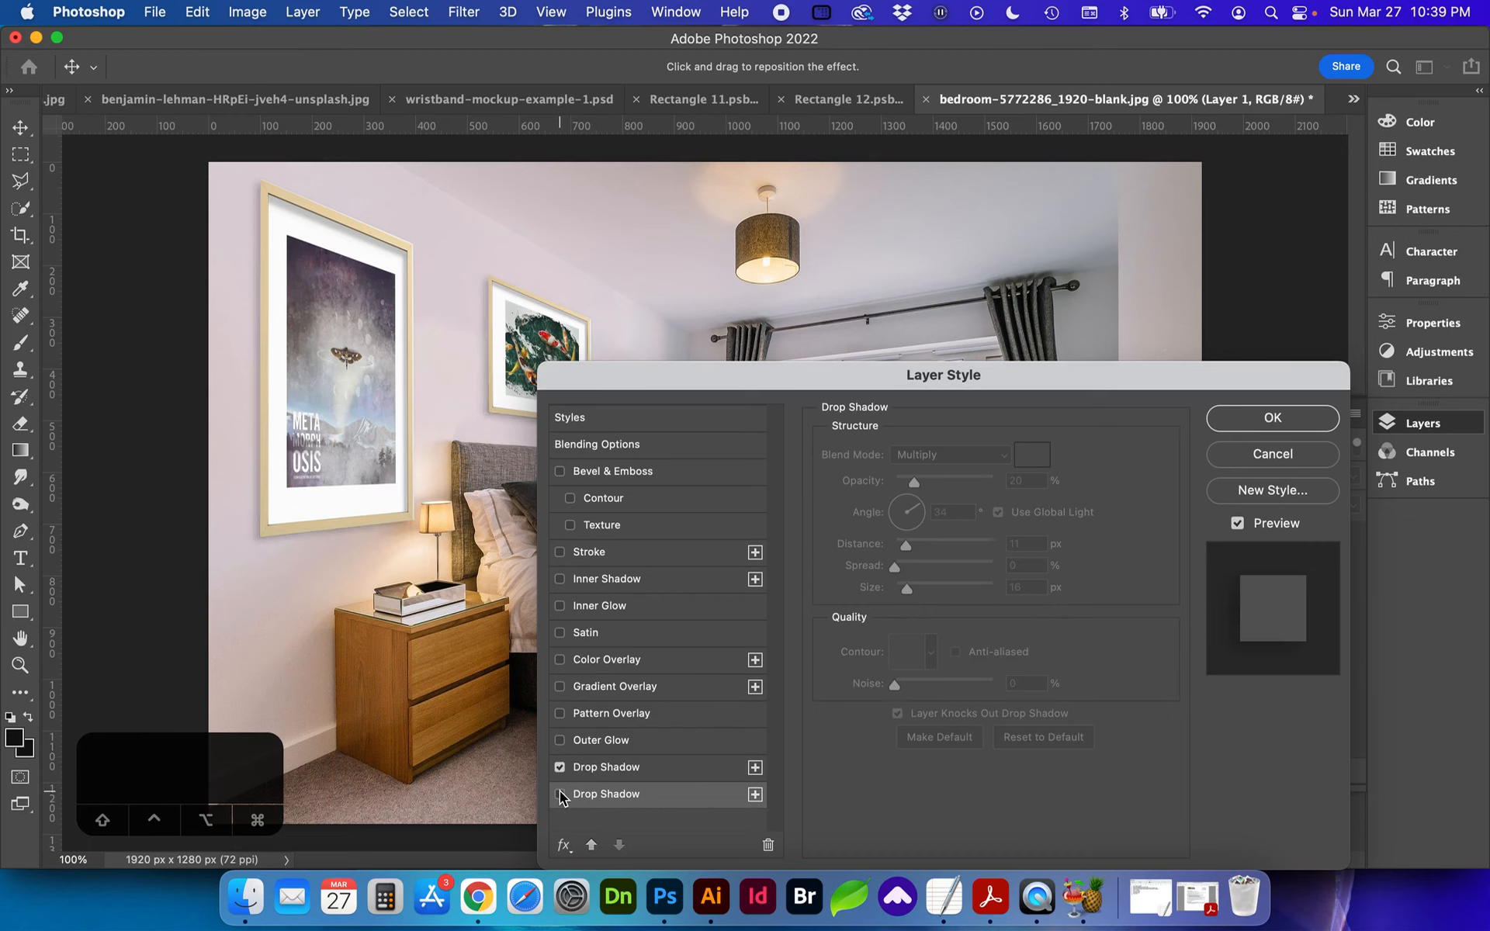
click(560, 793)
click(568, 770)
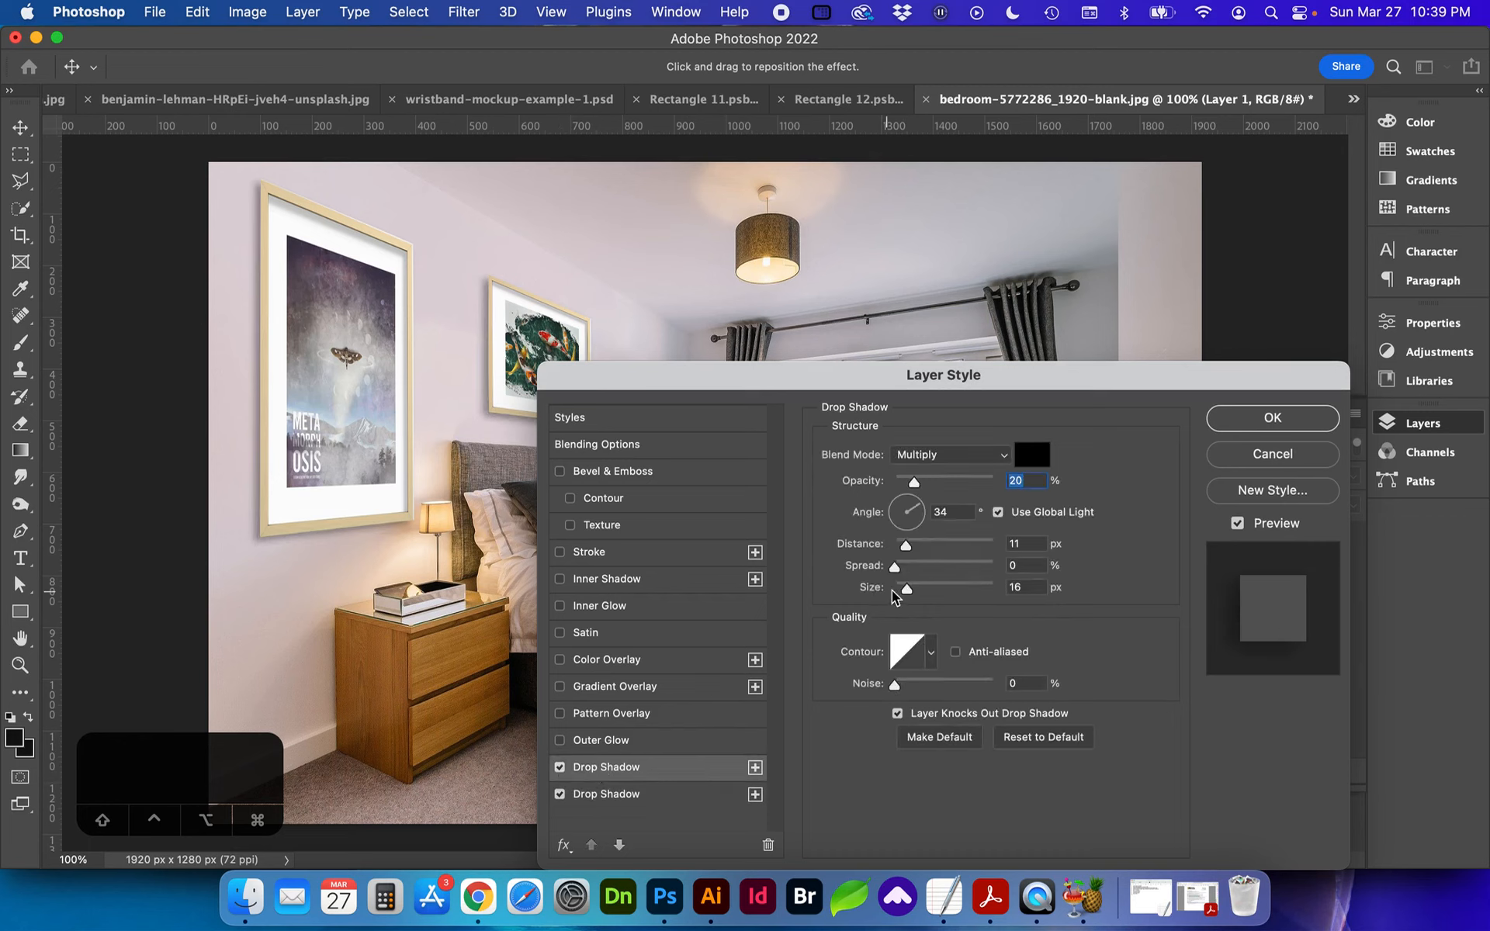
drag(906, 587, 915, 546)
click(709, 797)
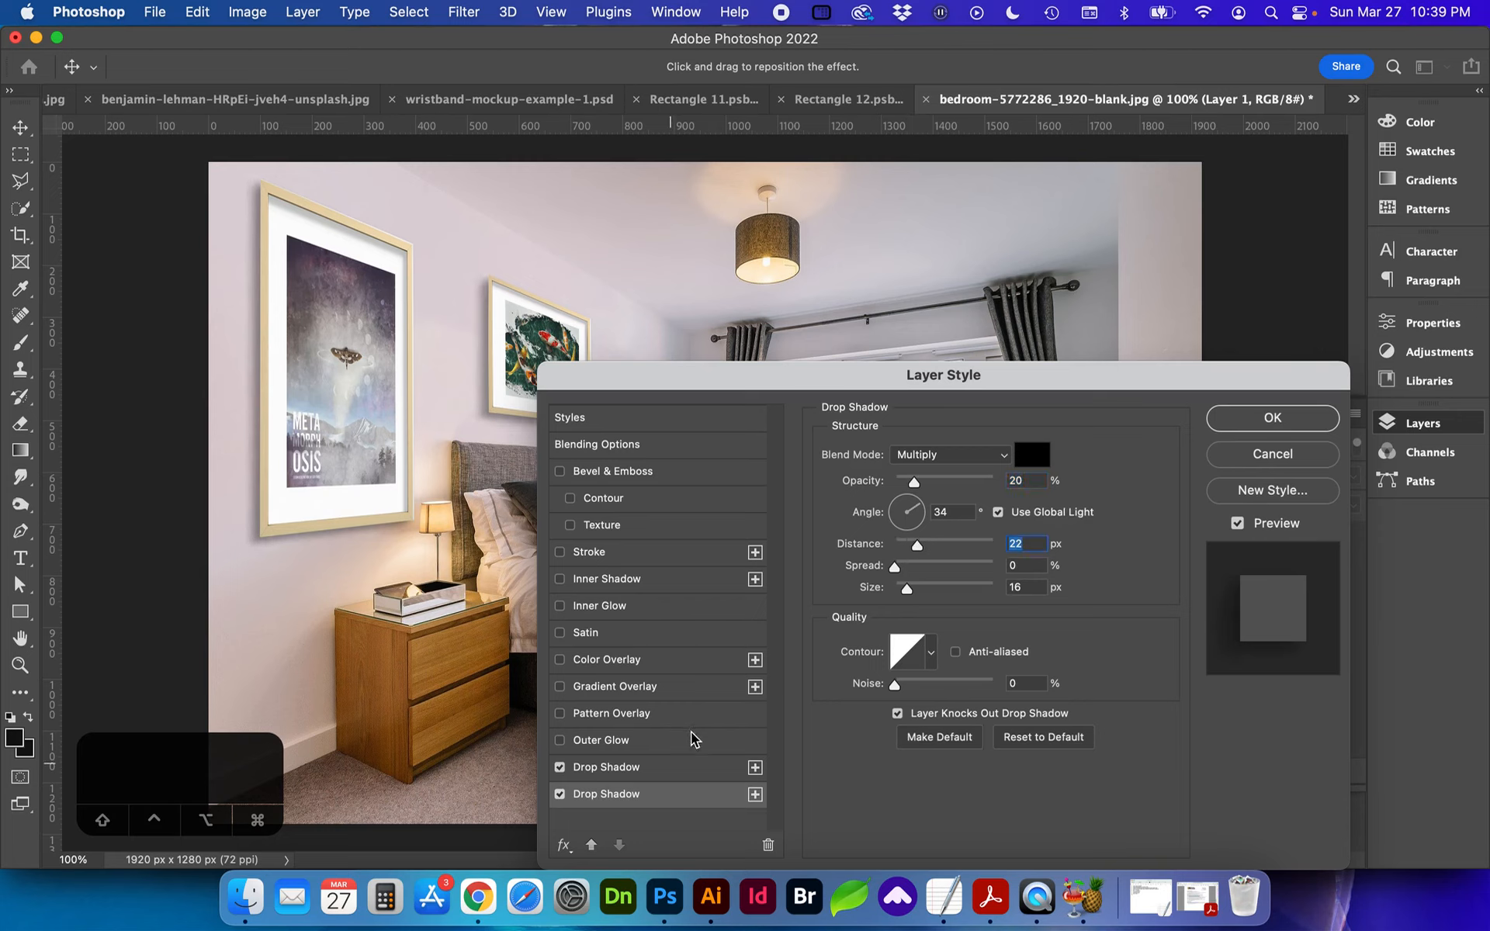
drag(914, 482, 904, 487)
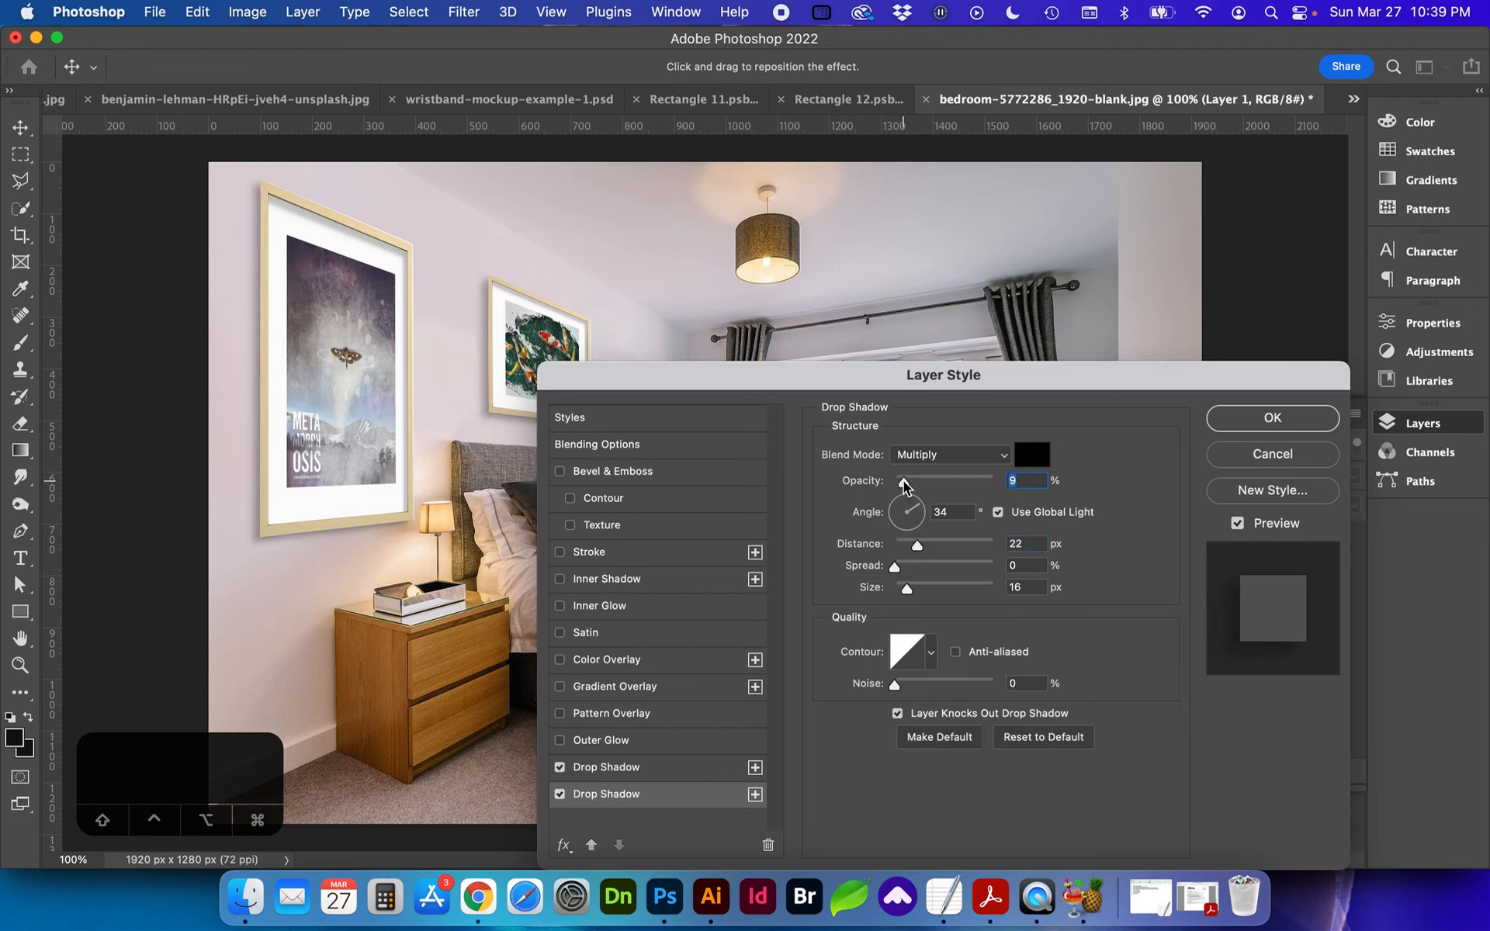
Step: Reduce the upper drop shadow's opacity to 15% and apply the layer style
click(656, 767)
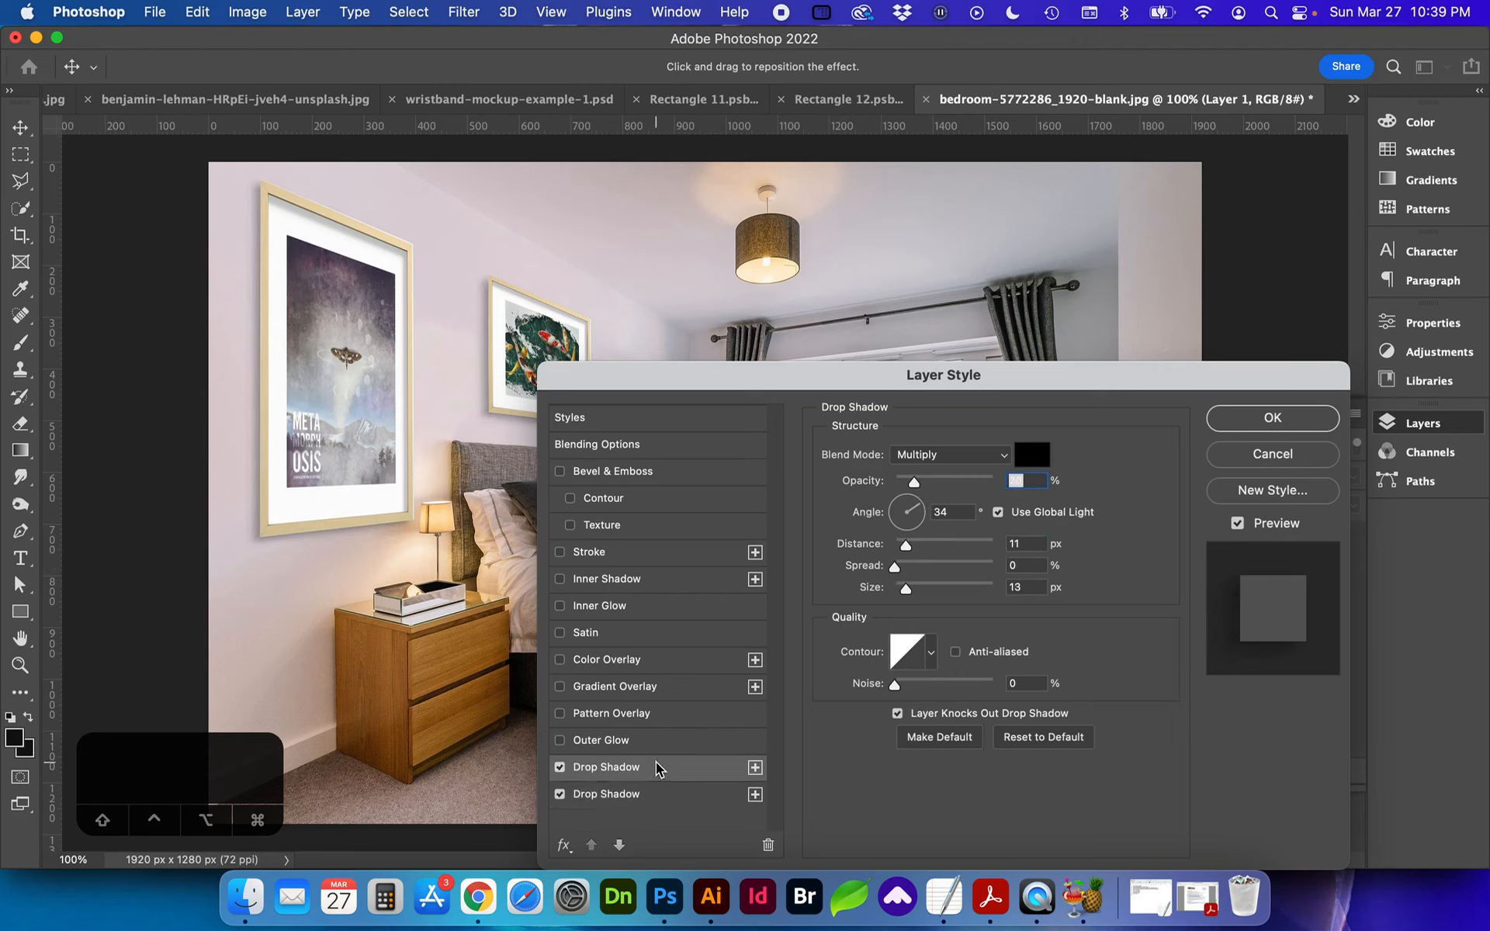
drag(914, 482, 914, 487)
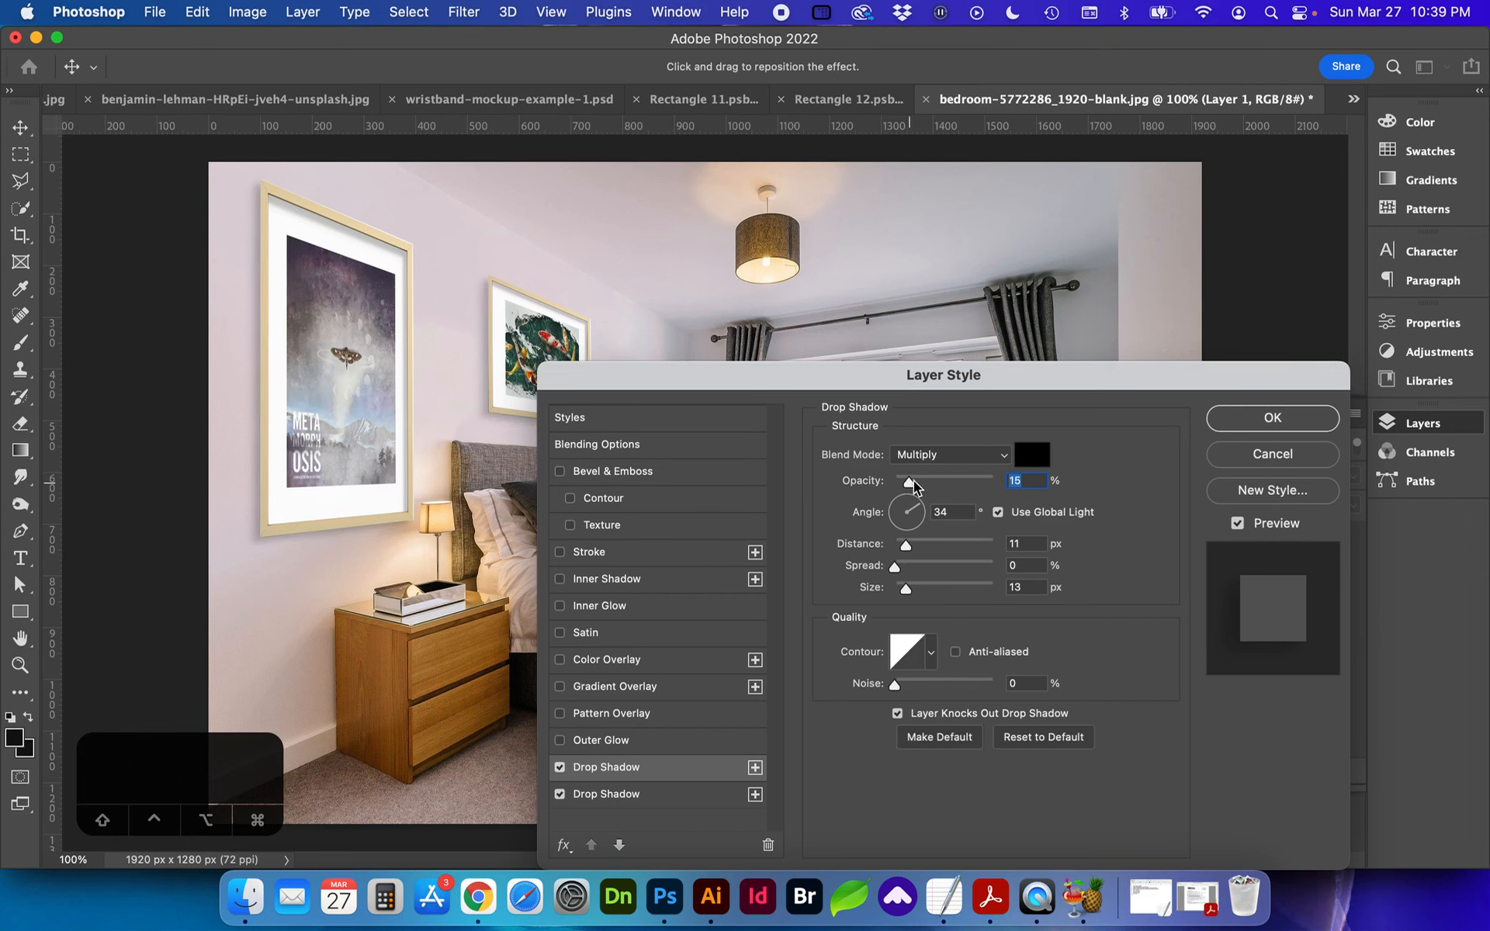
click(1272, 418)
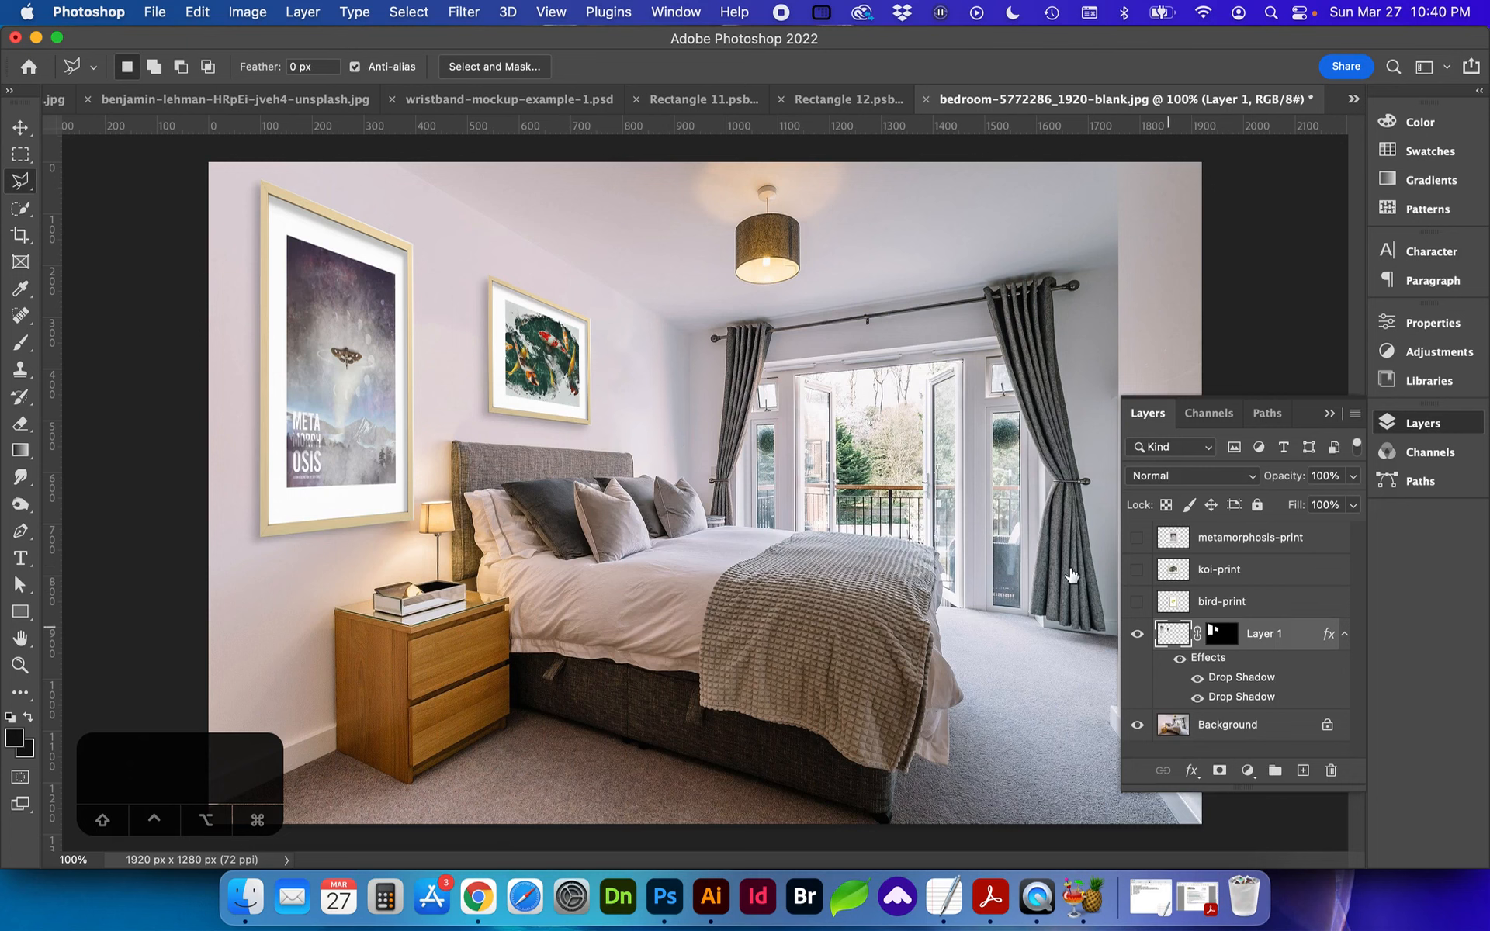
click(468, 12)
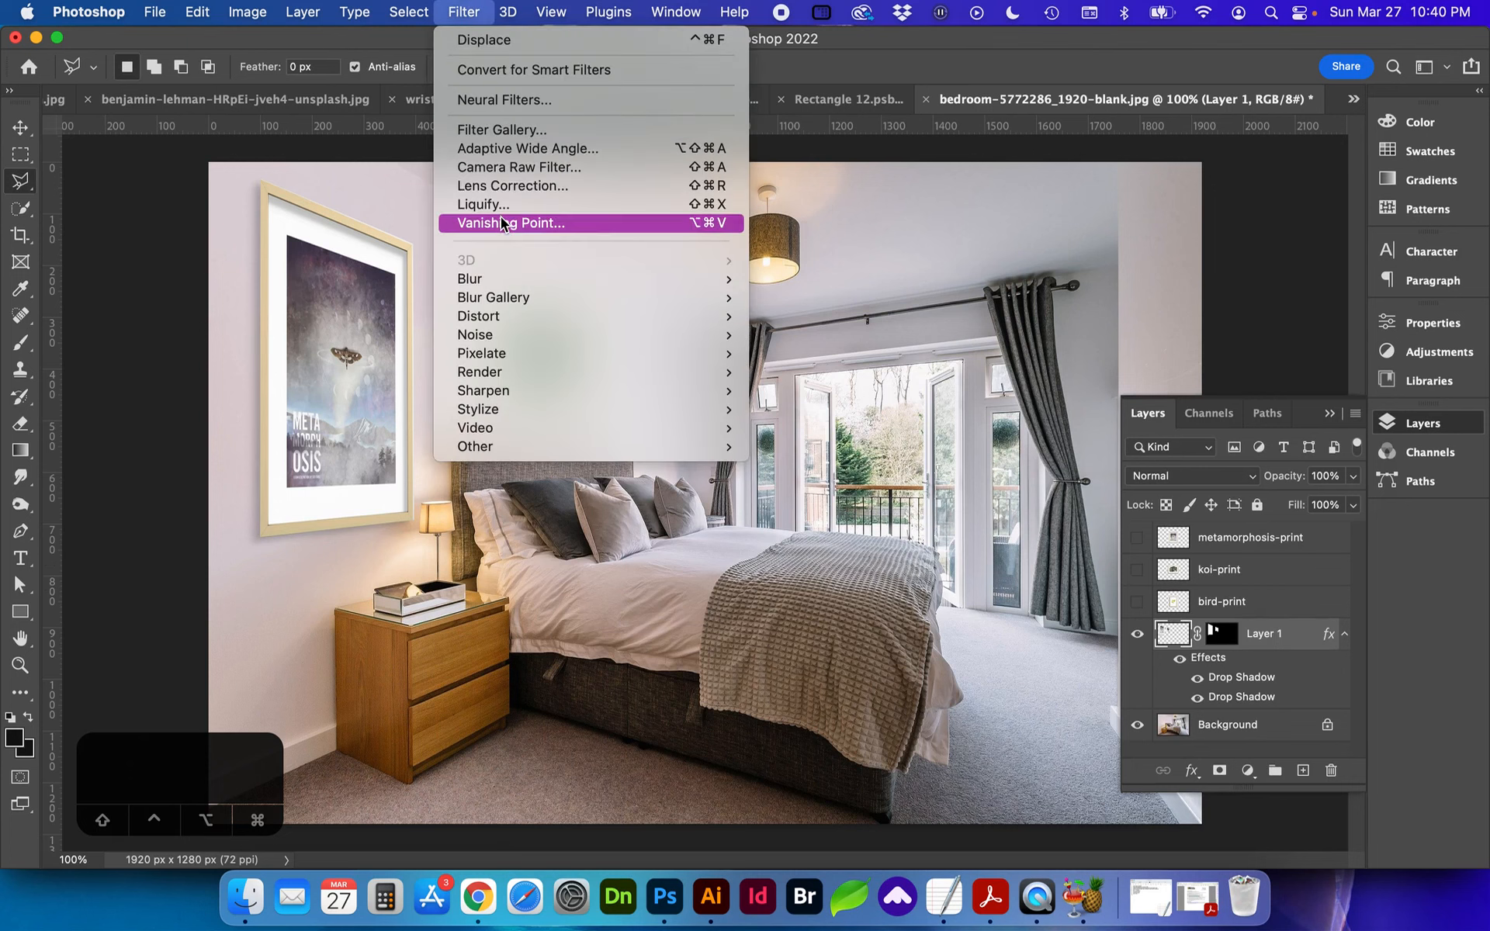
click(500, 223)
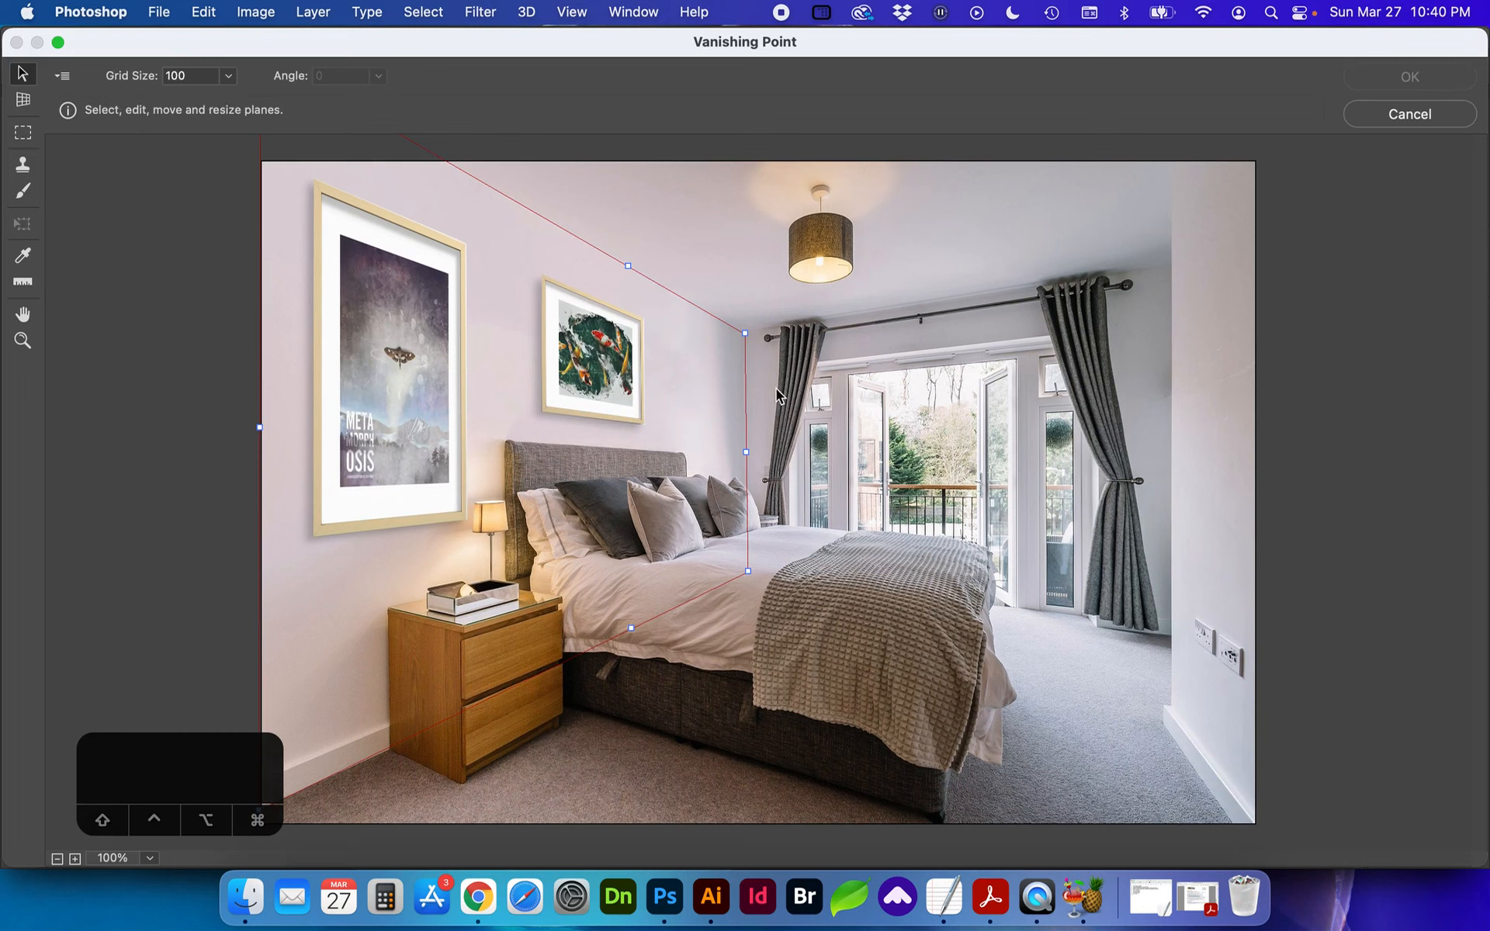
click(1369, 124)
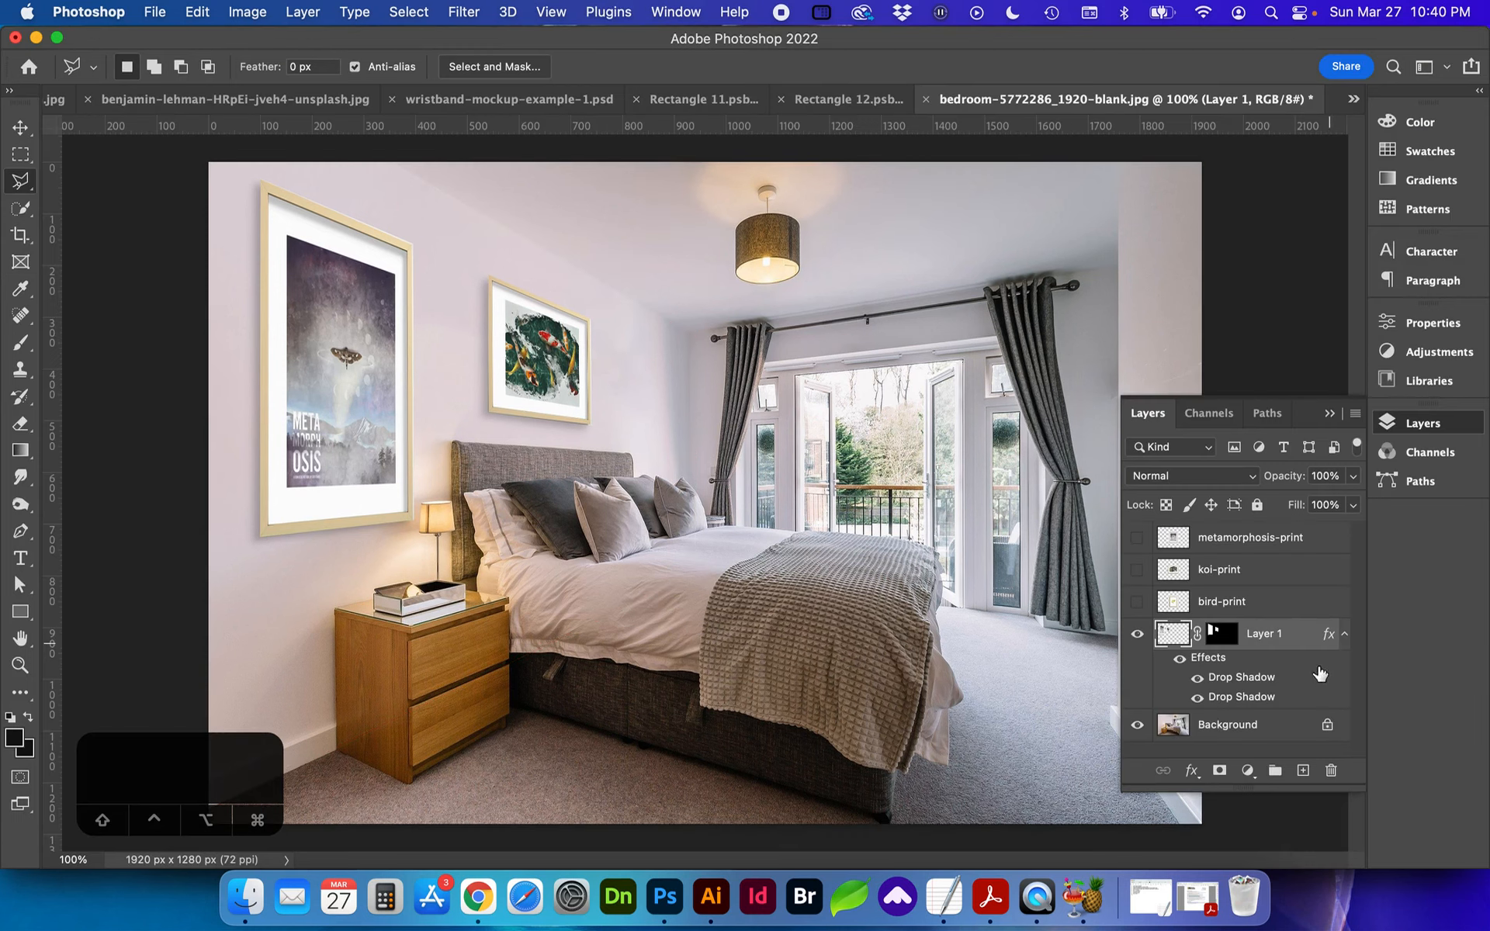
Step: Sample the wall colour between the two framed prints with the Eyedropper
click(1137, 639)
click(1138, 639)
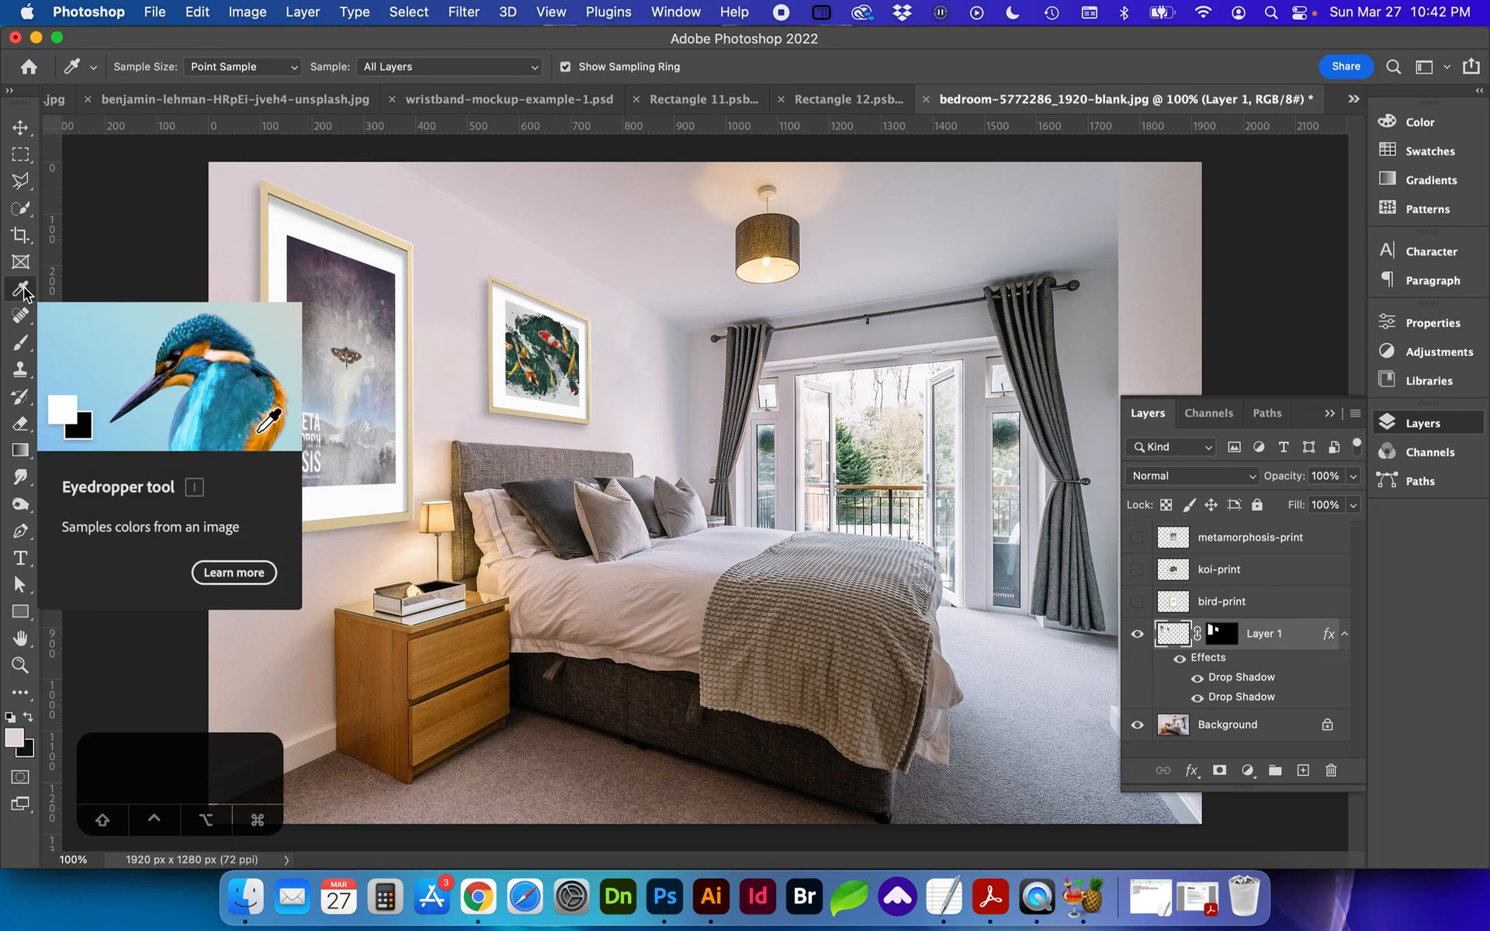
drag(463, 290, 456, 307)
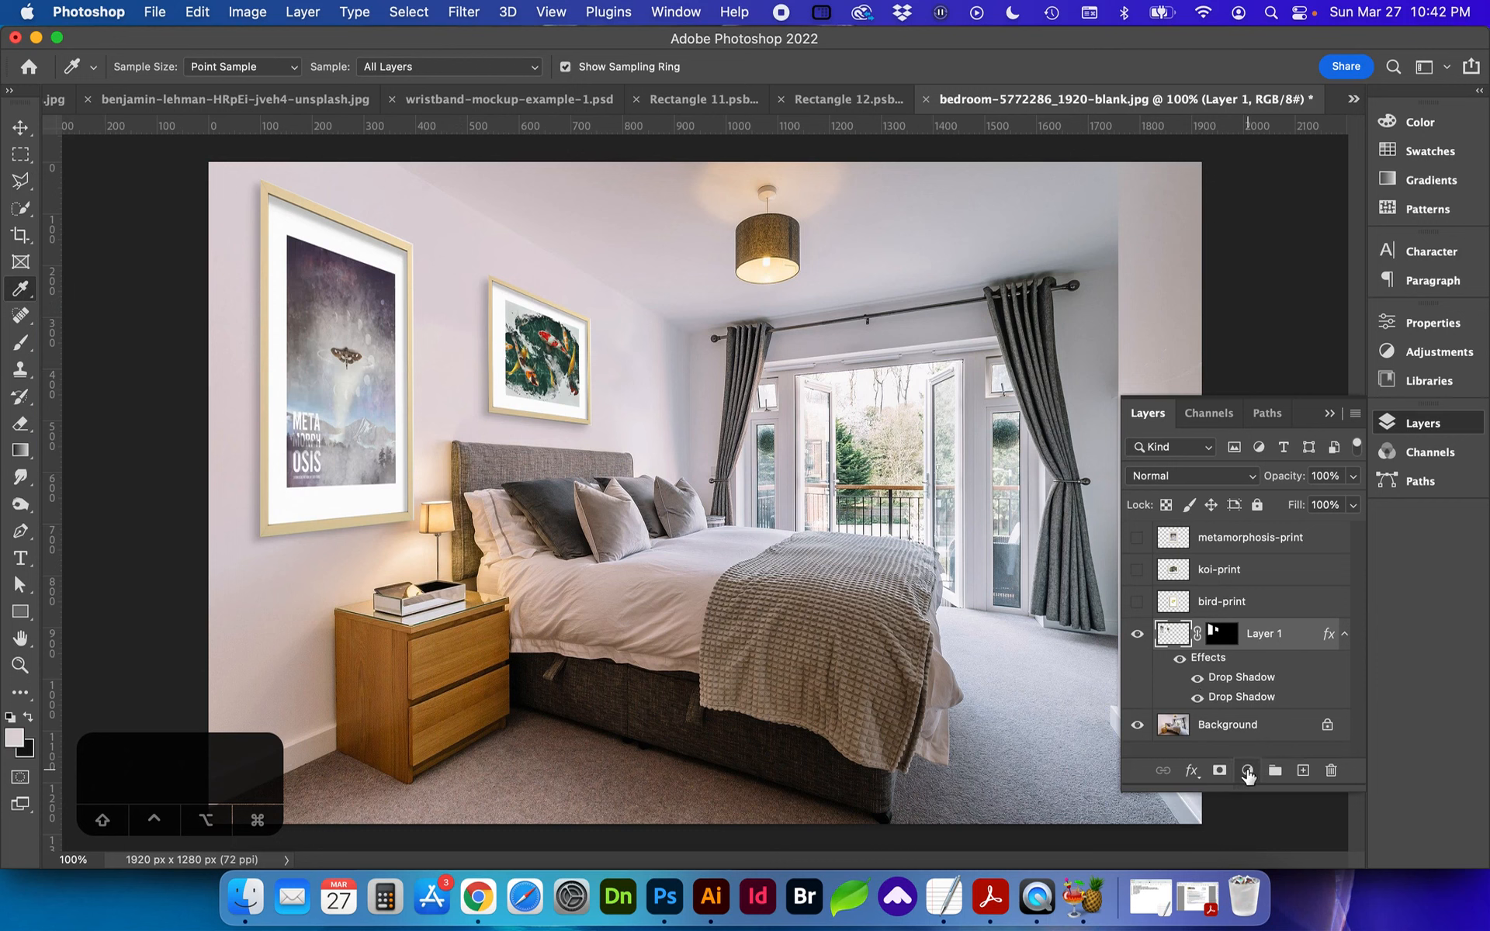
Step: Add a Solid Color fill layer in the sampled wall colour #dfd4d8 above Layer 1 and clip it to Layer 1
click(1247, 771)
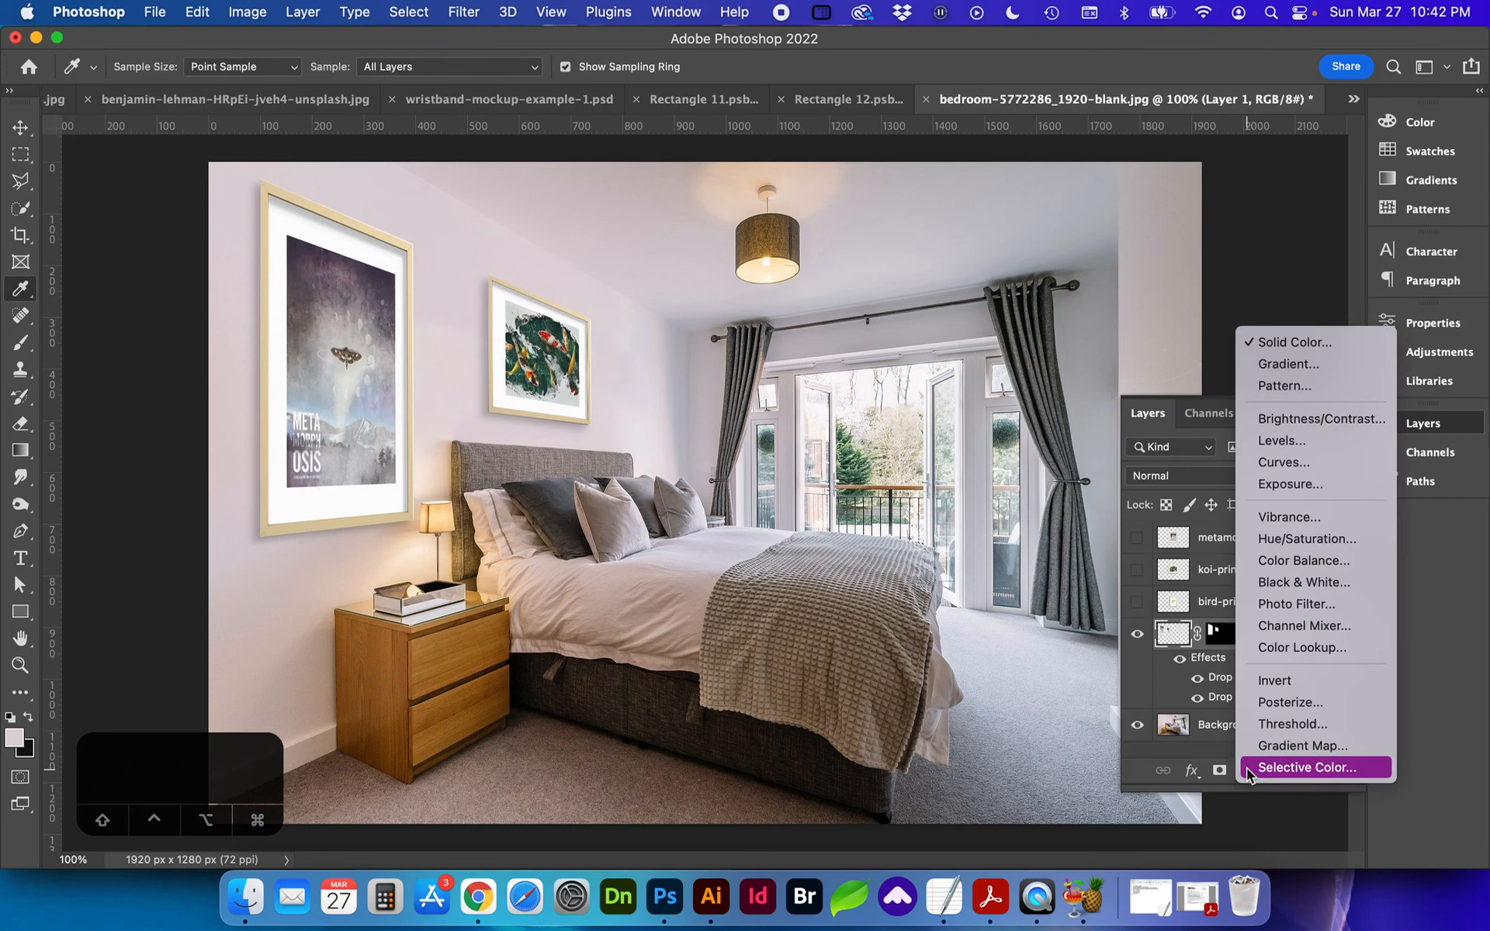
click(1306, 343)
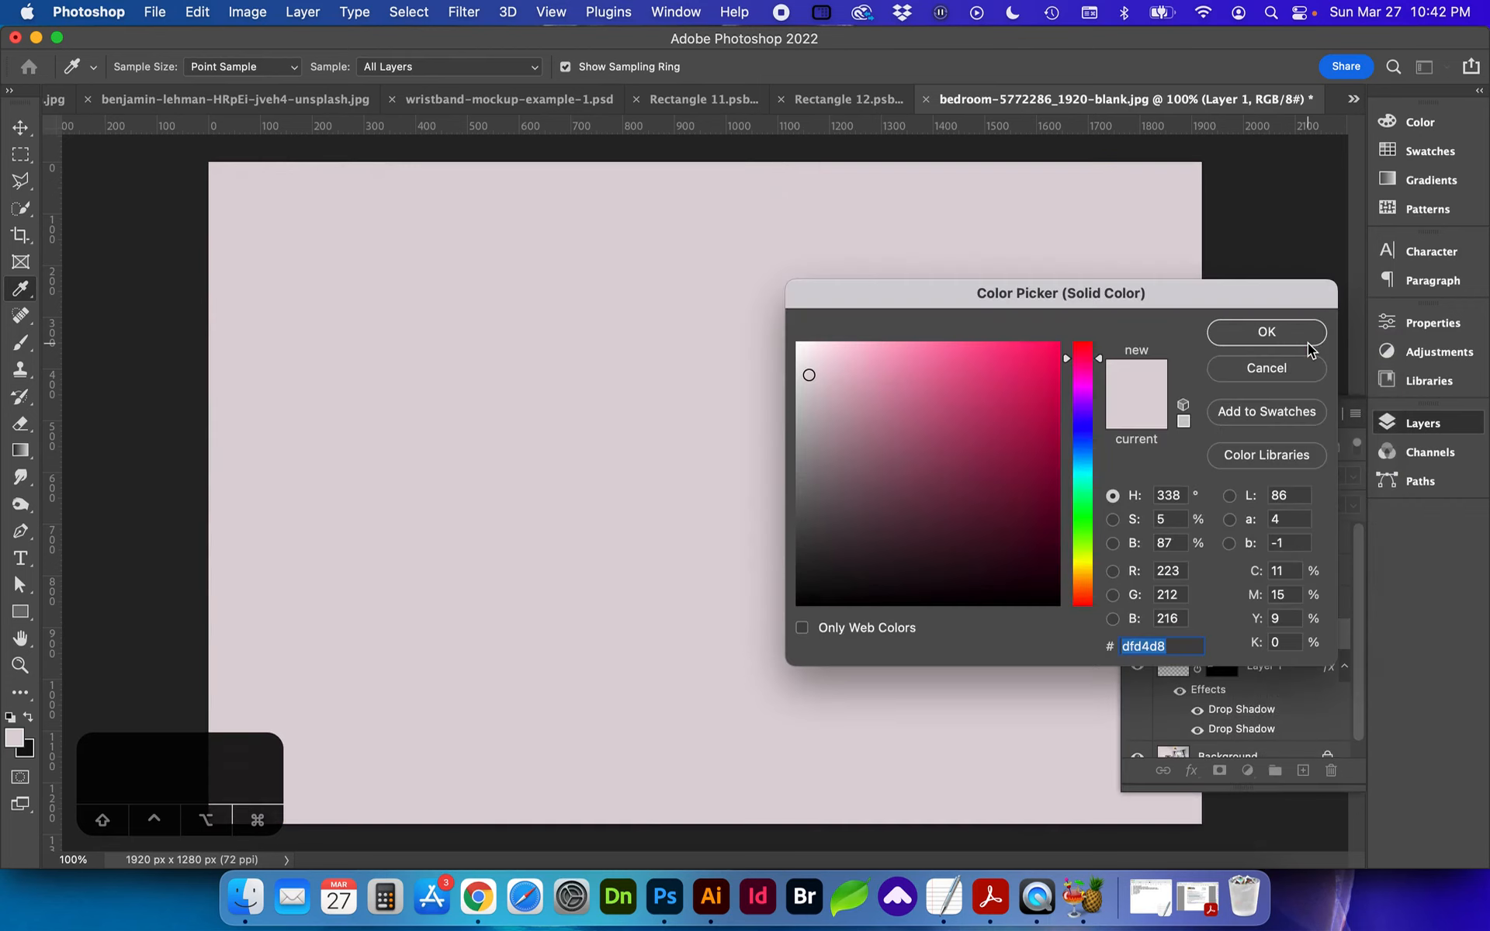
click(1266, 332)
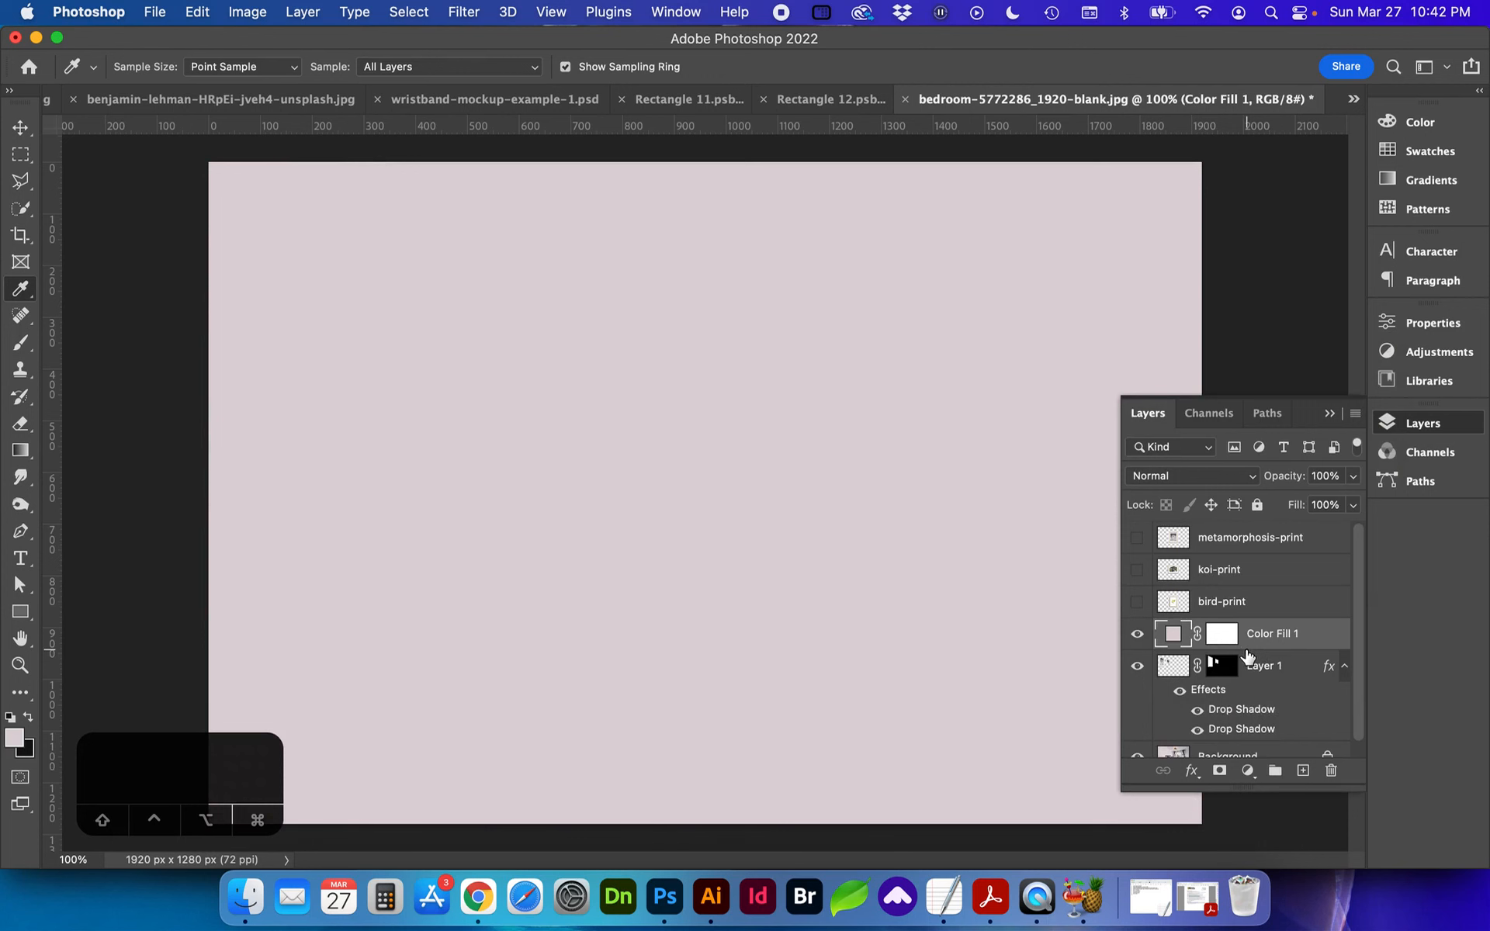
alt+click(1247, 644)
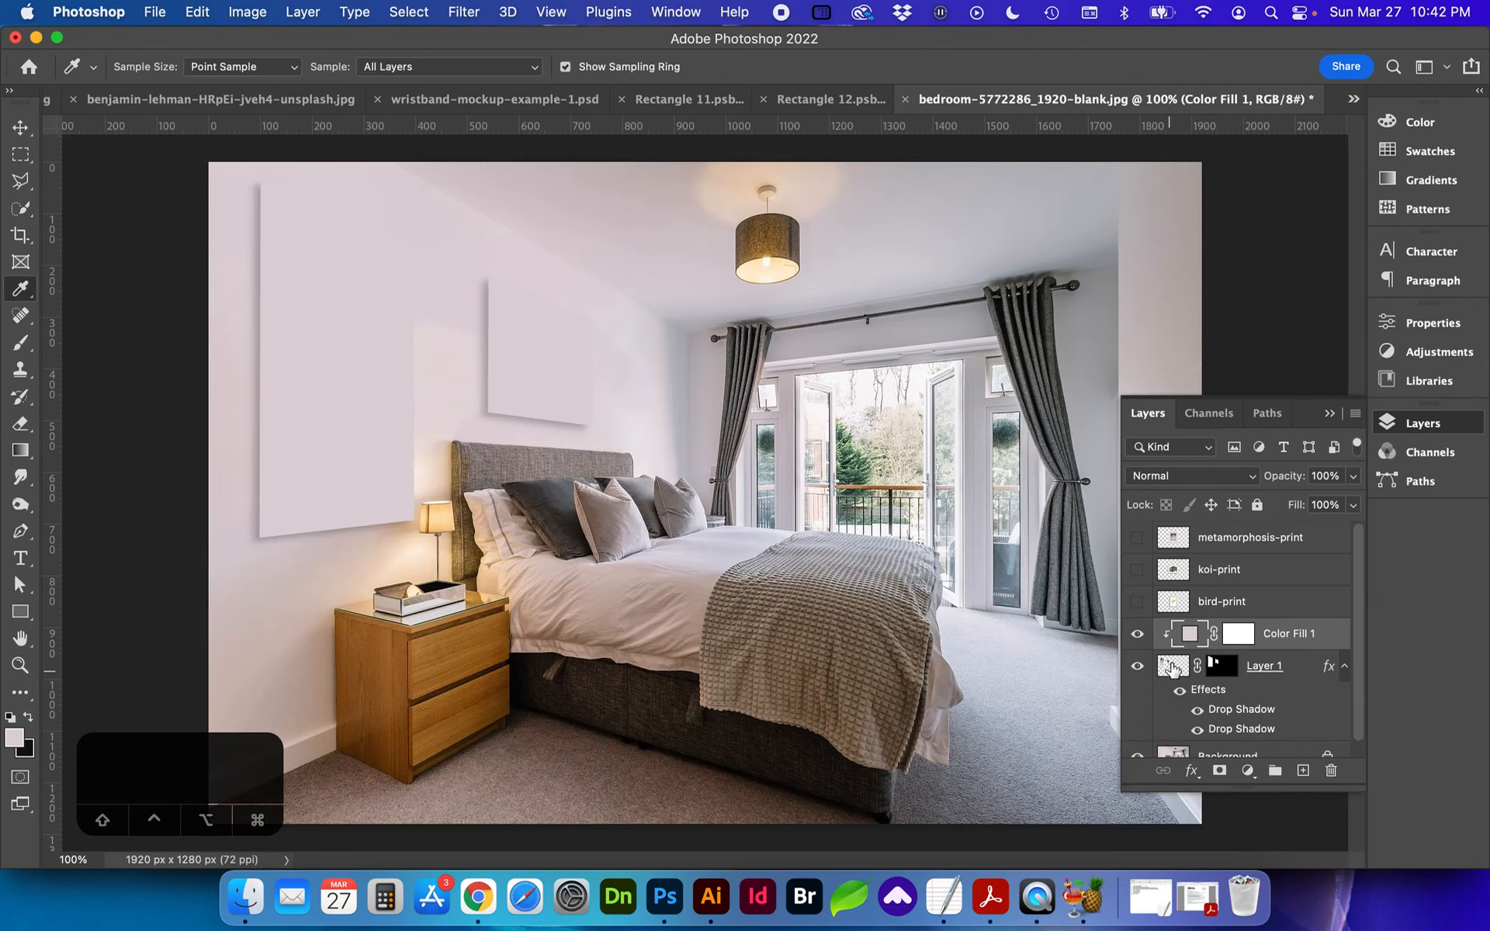
click(1138, 637)
click(1138, 638)
Step: Set the clipped colour fill layer to Multiply at 55% opacity and compare the prints with and without the tint
click(1207, 476)
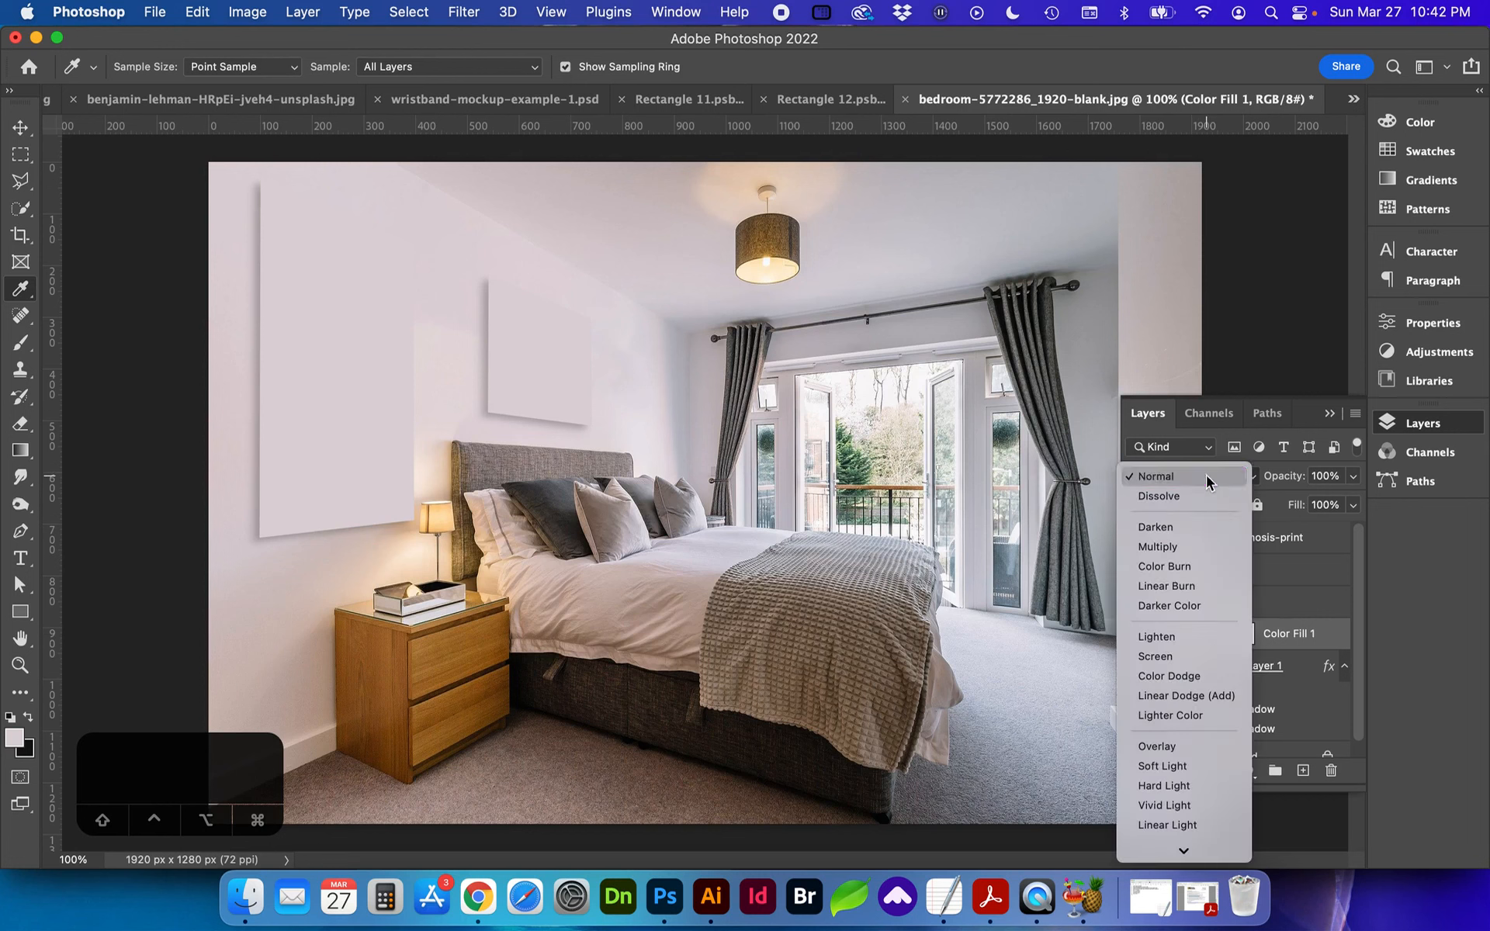
click(1187, 545)
click(1353, 475)
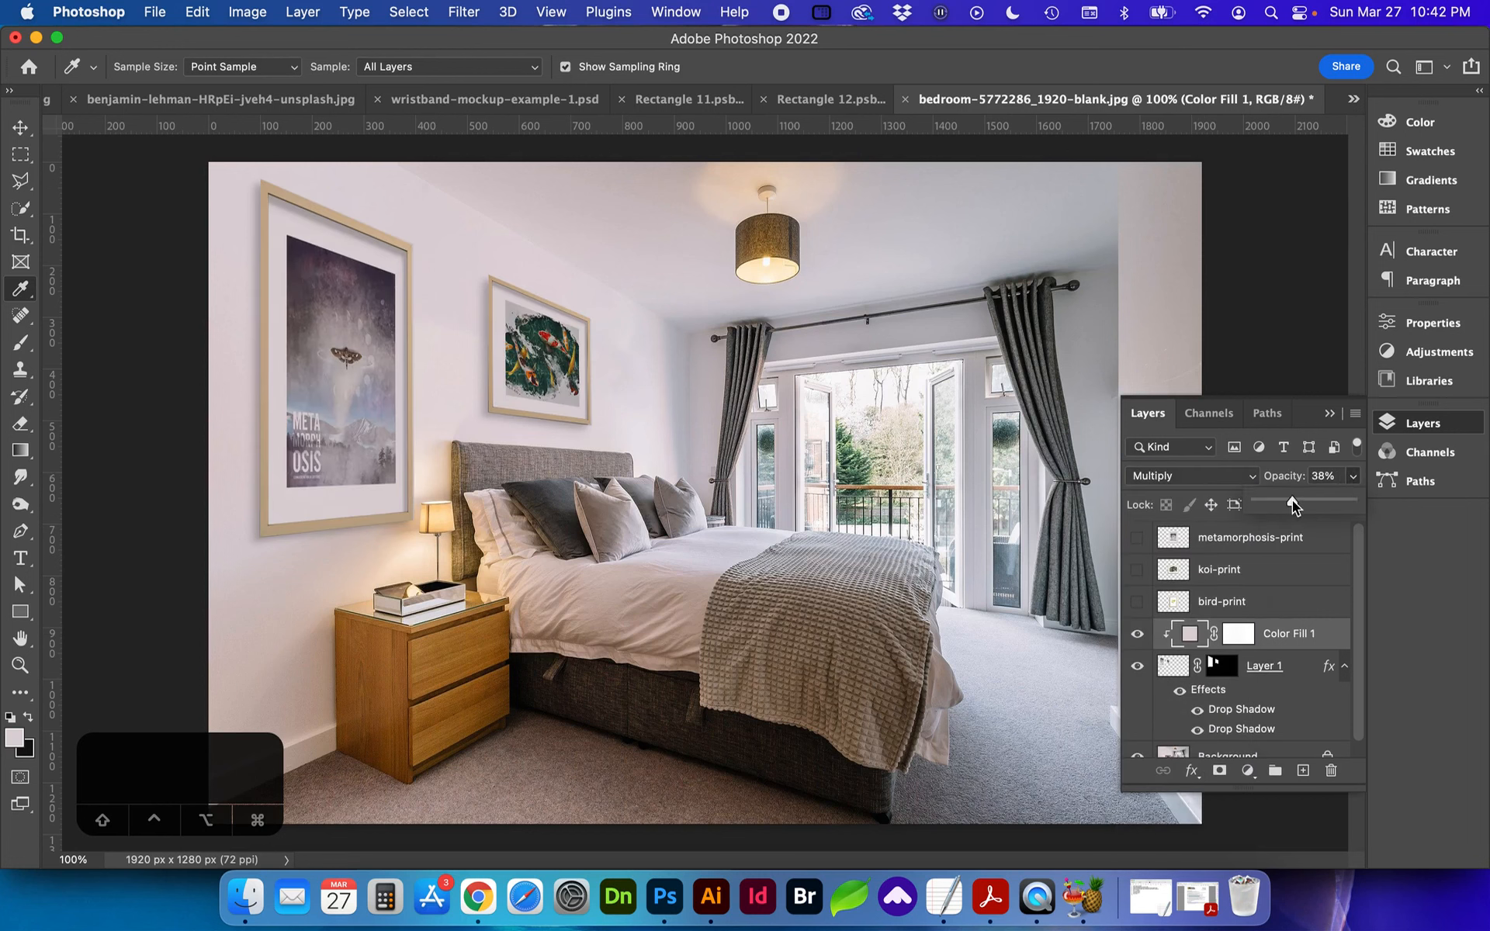
drag(1291, 500, 1294, 501)
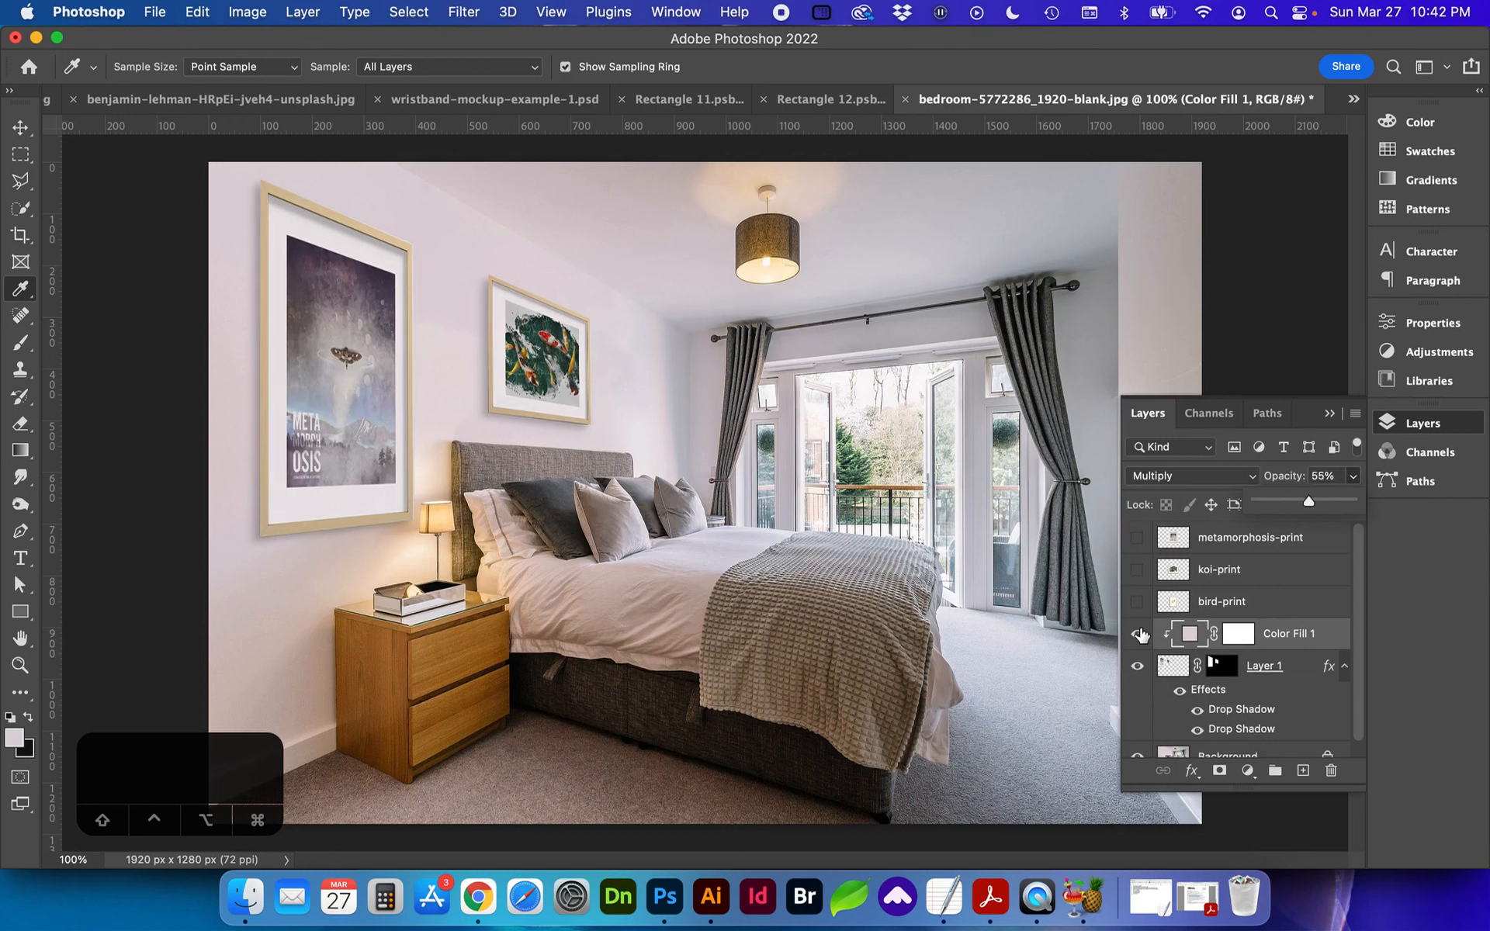
click(1137, 635)
click(1138, 635)
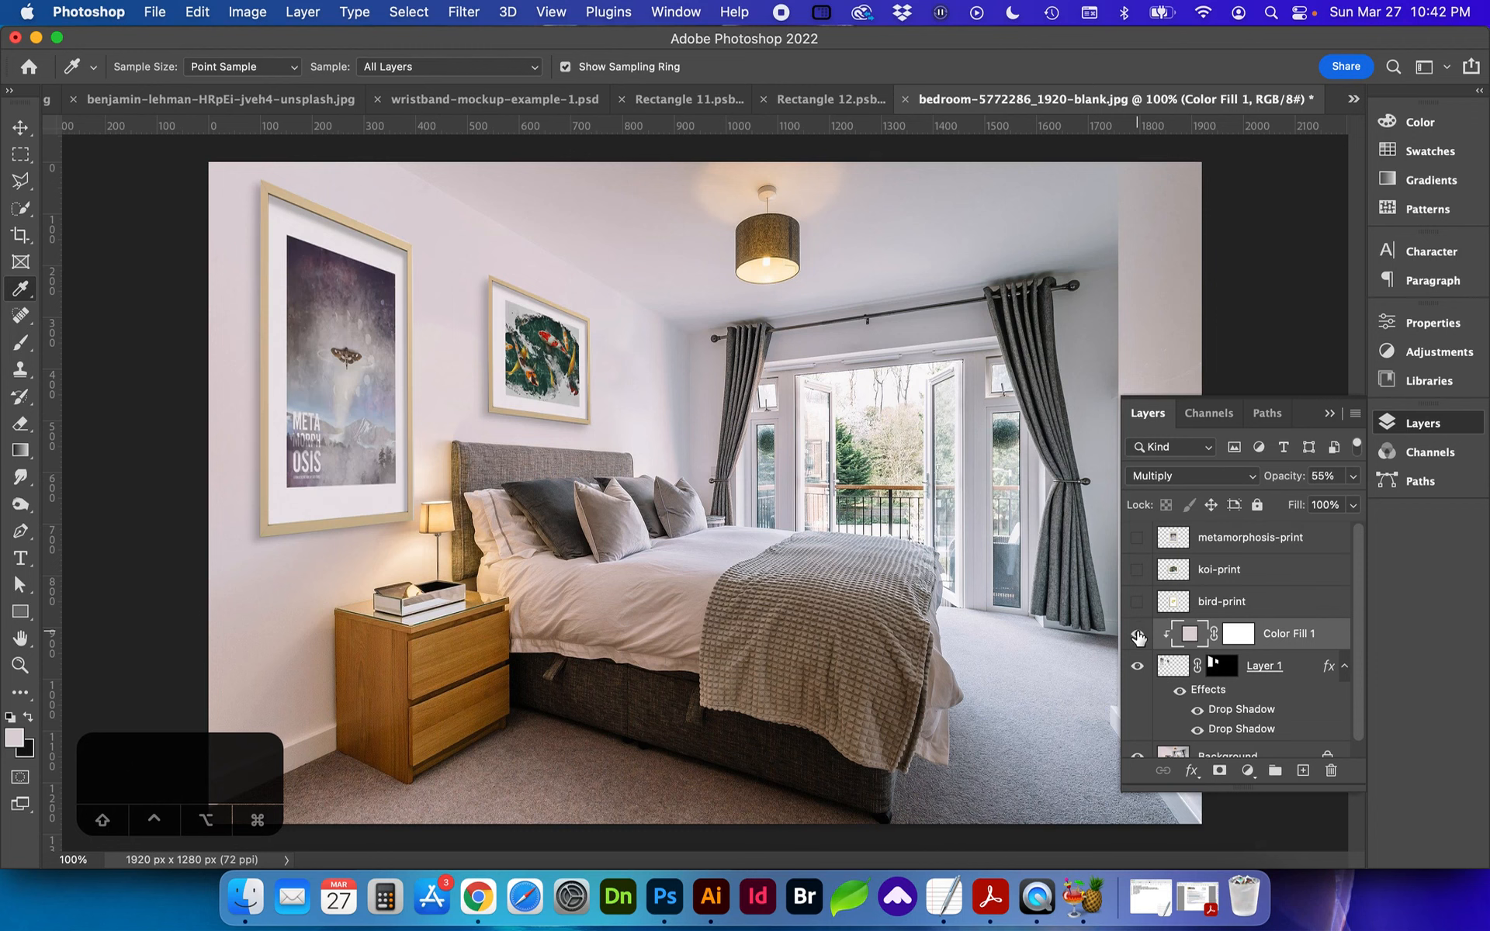